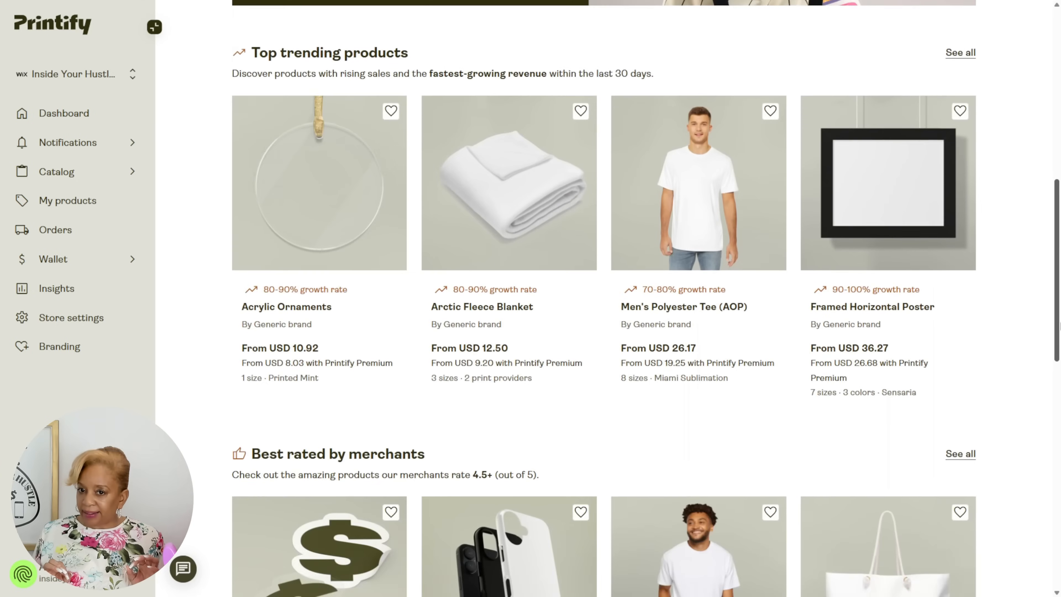
scroll(604, 299, "down", 14)
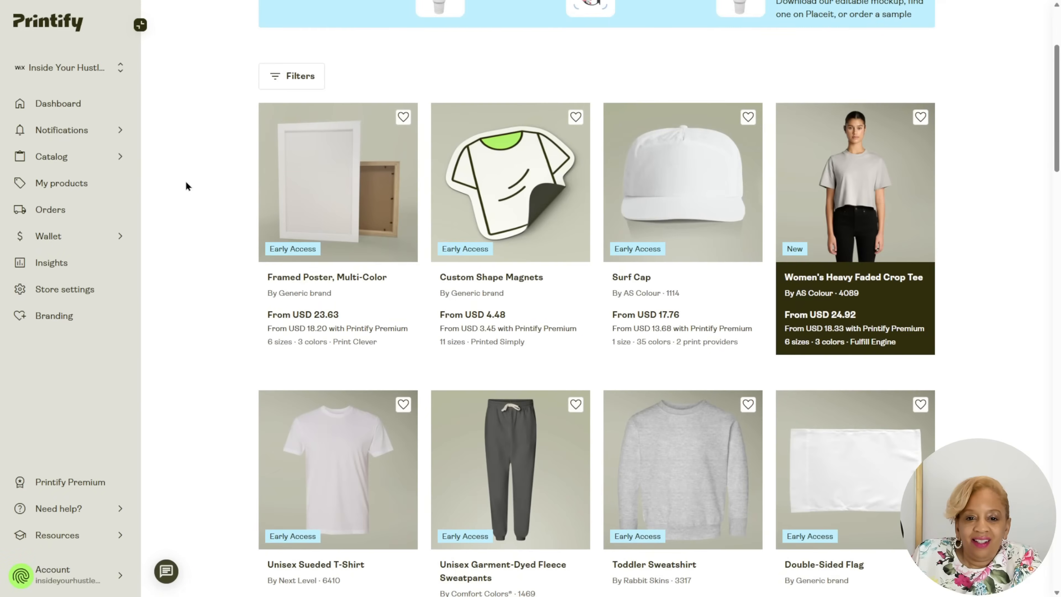
Browse the catalog's trending products and the Early Access product listings, continuing onto the next page of results.
scroll(196, 179, "down", 4)
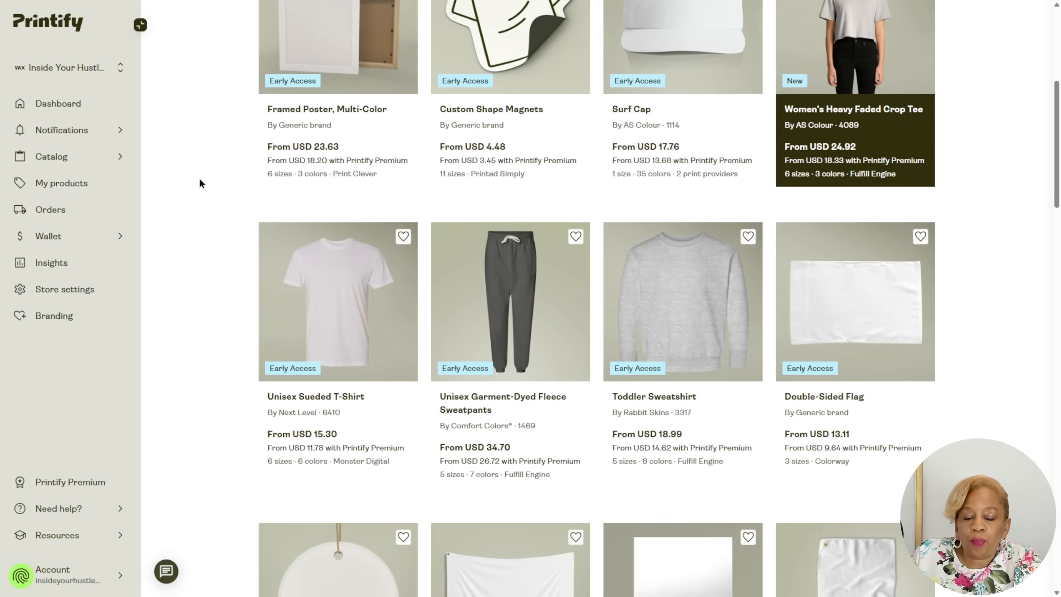
scroll(200, 183, "down", 3)
scroll(204, 179, "down", 15)
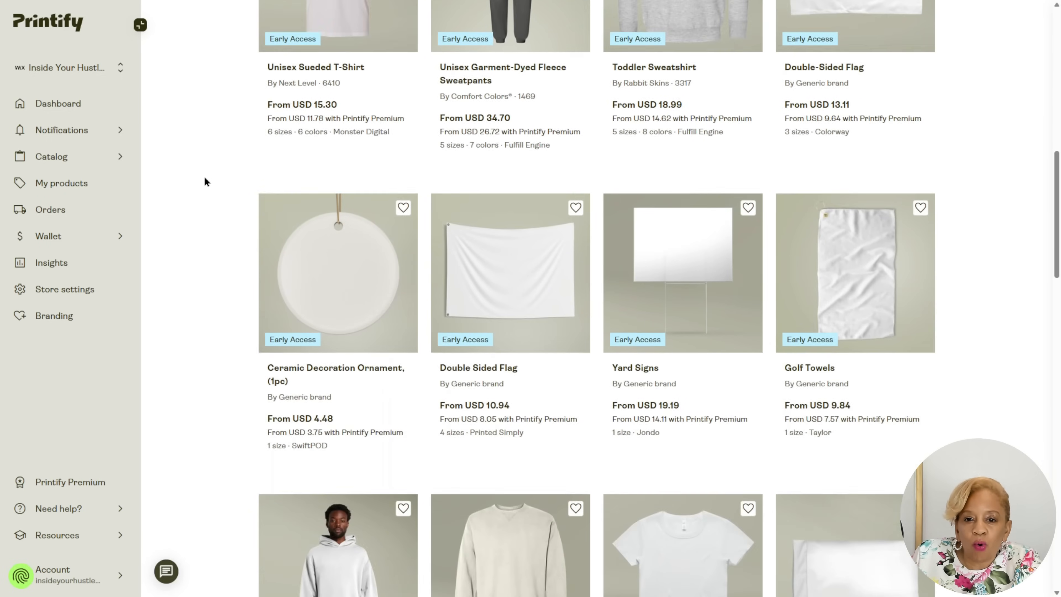
scroll(205, 181, "down", 2)
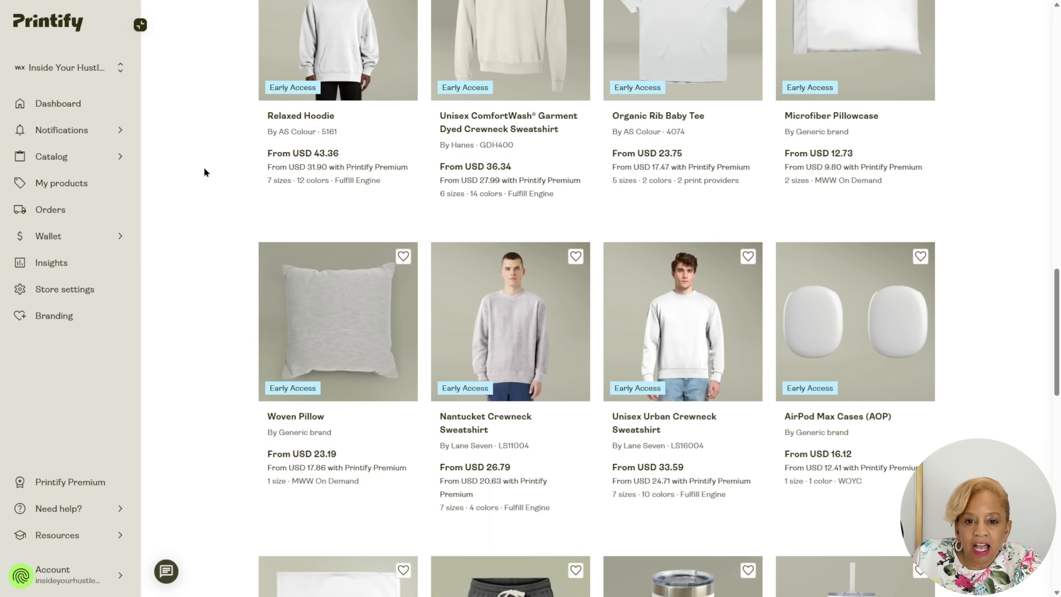
scroll(218, 180, "down", 3)
scroll(233, 208, "down", 4)
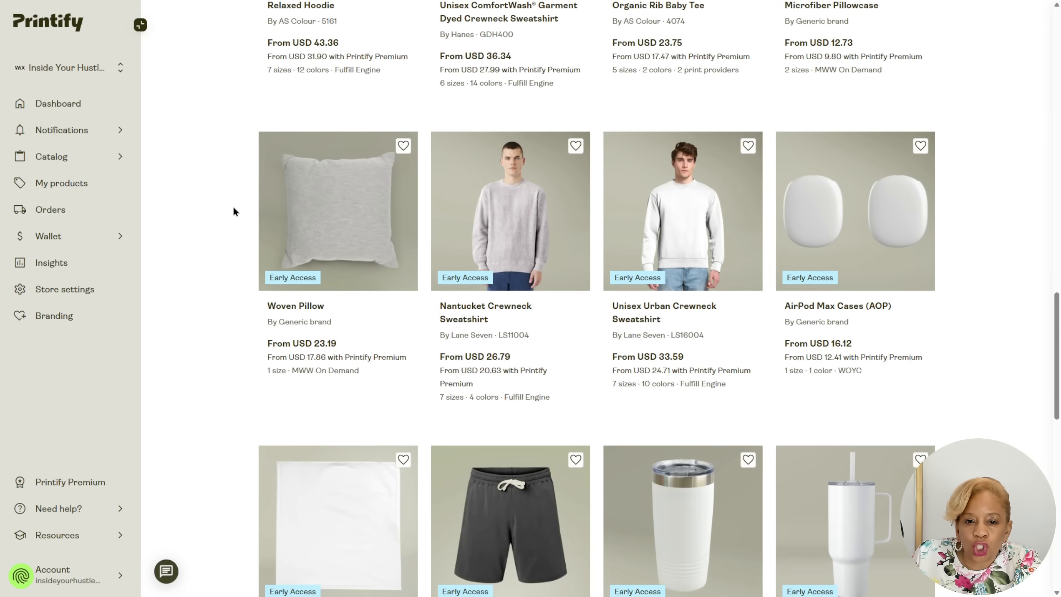
scroll(234, 208, "down", 17)
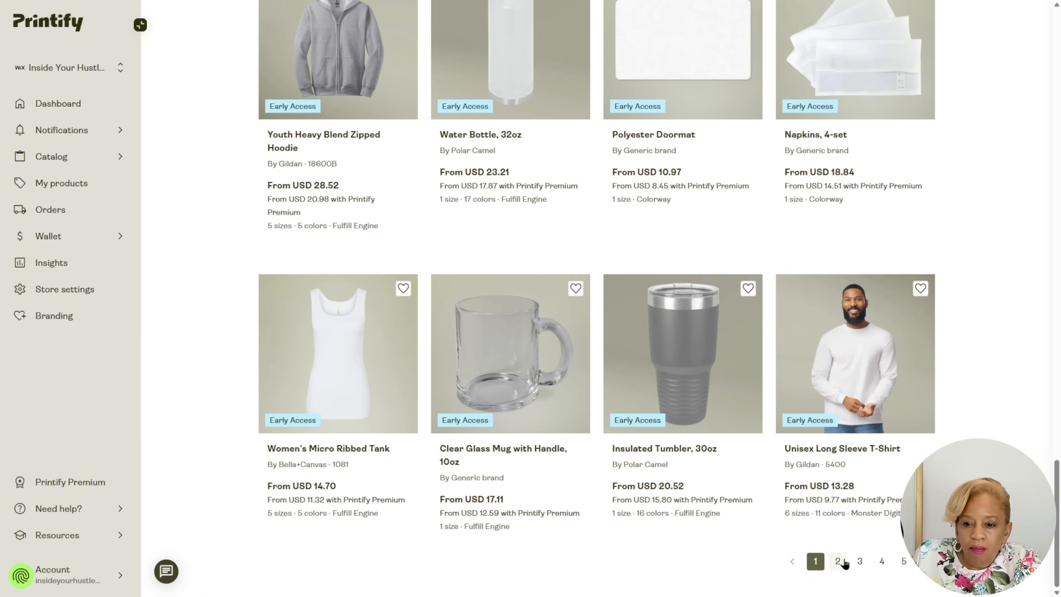
left_click(838, 561)
scroll(710, 481, "down", 9)
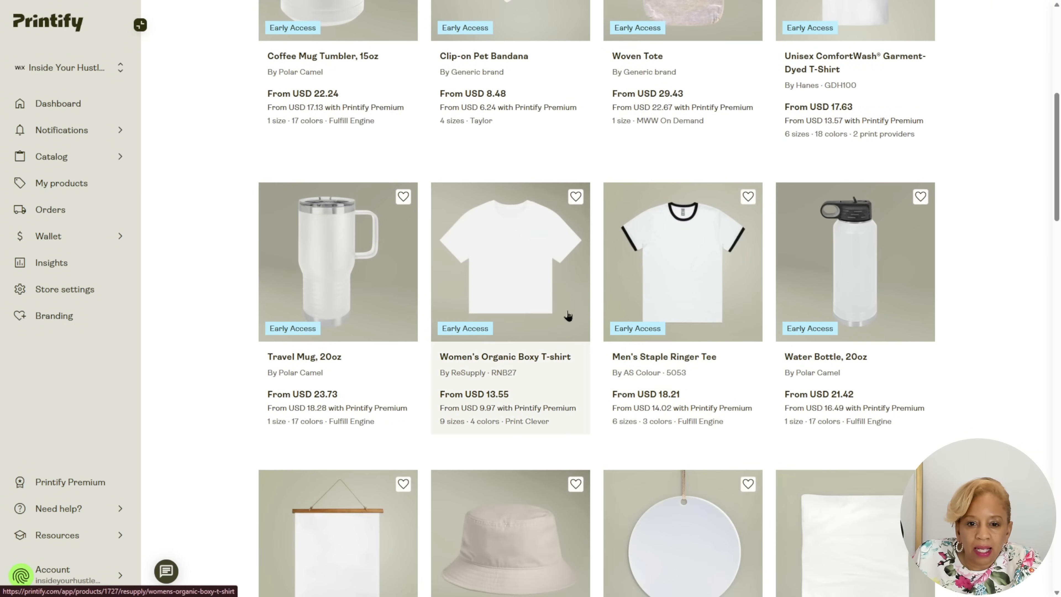
scroll(181, 287, "down", 4)
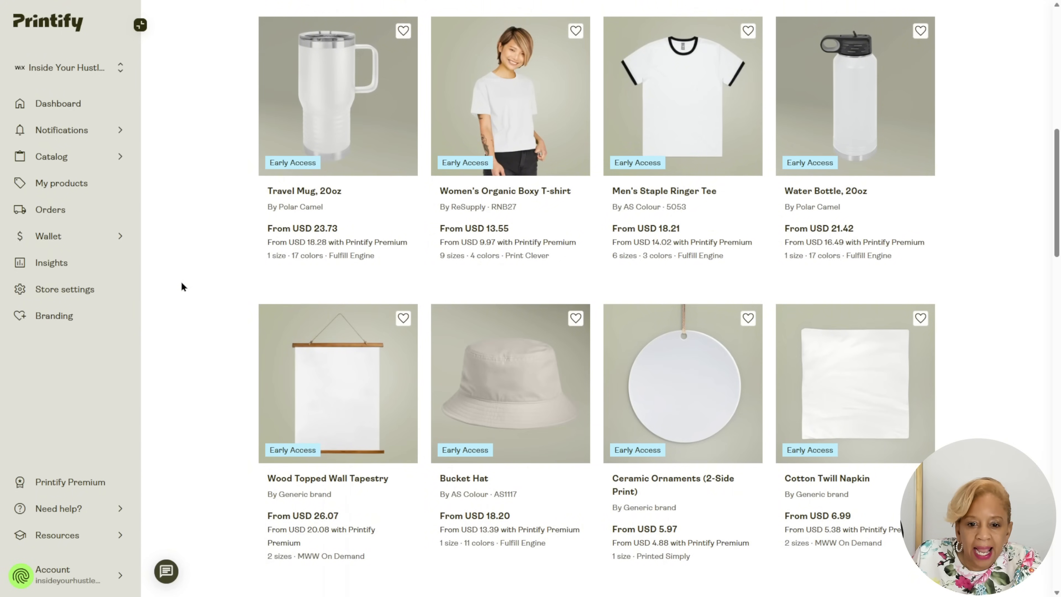
Return to the main catalog and open the Gildan Unisex Heavy Blend Crewneck Sweatshirt from the Sweatshirts category.
scroll(192, 284, "up", 13)
left_click(267, 83)
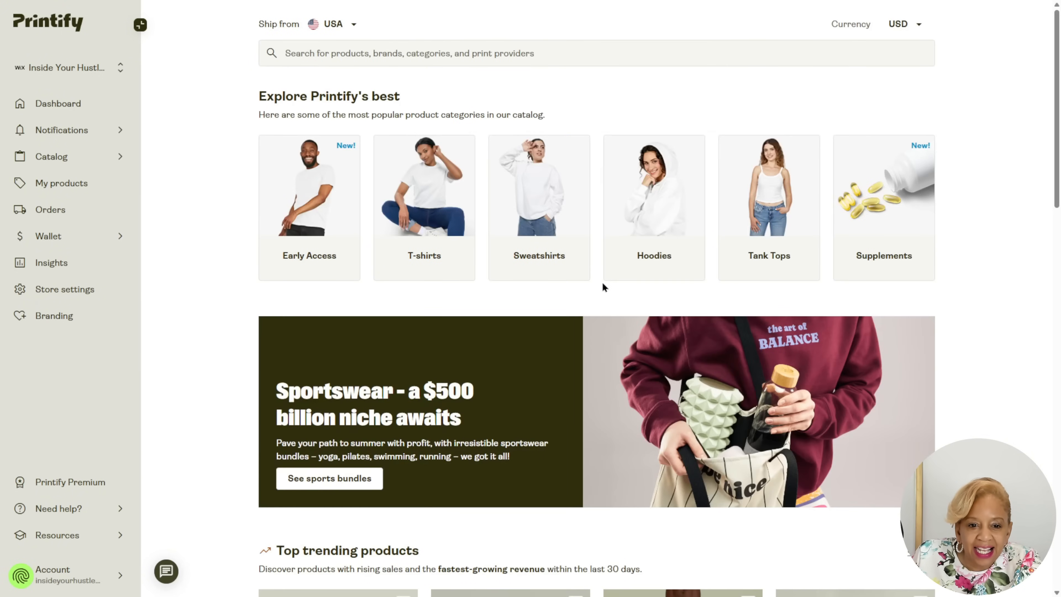
left_click(539, 251)
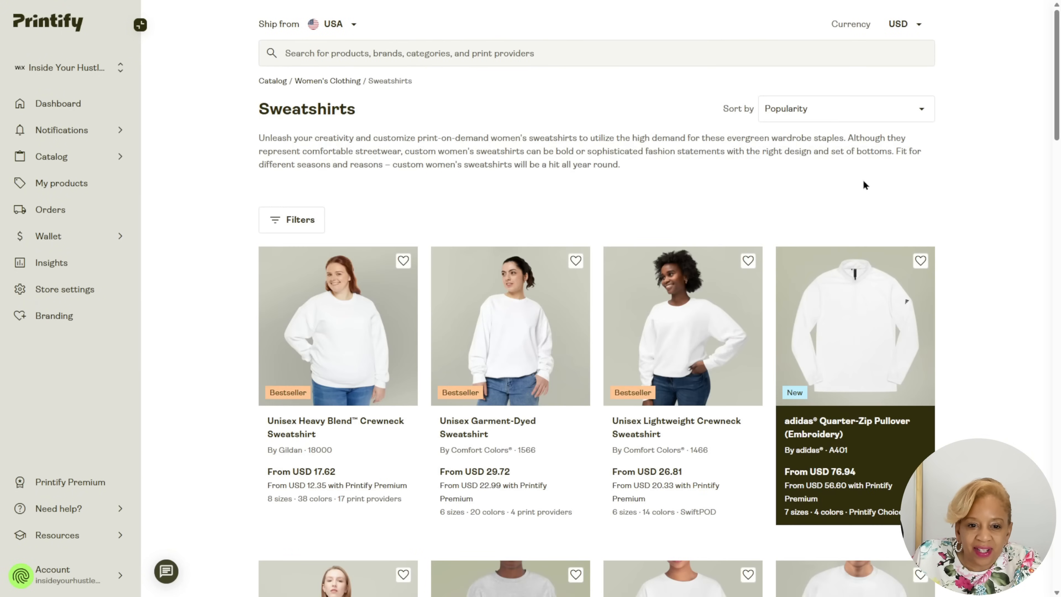
scroll(156, 362, "down", 1)
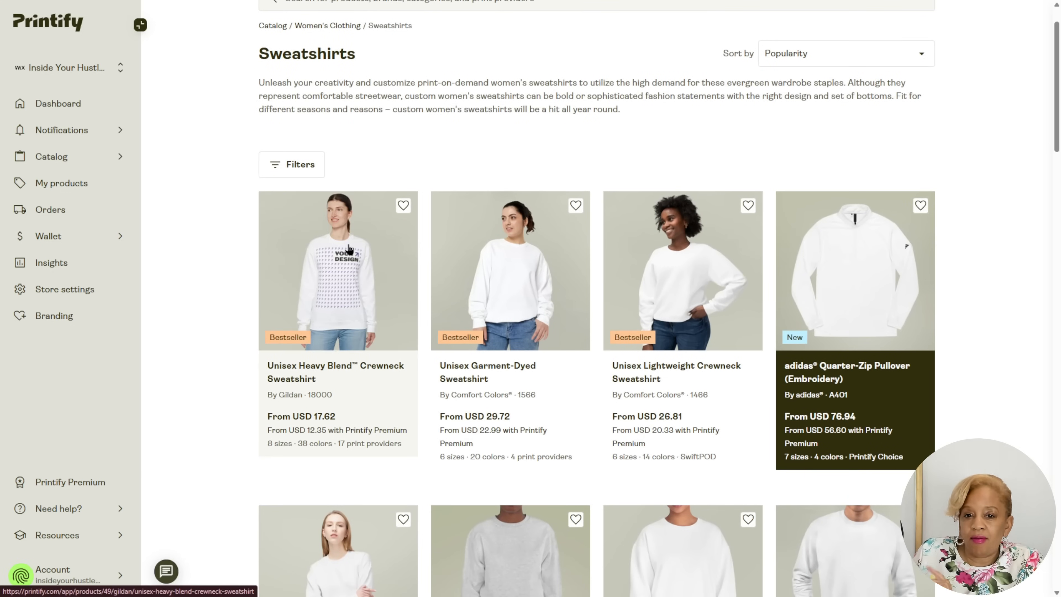
scroll(352, 210, "down", 2)
scroll(353, 210, "down", 1)
left_click(353, 210)
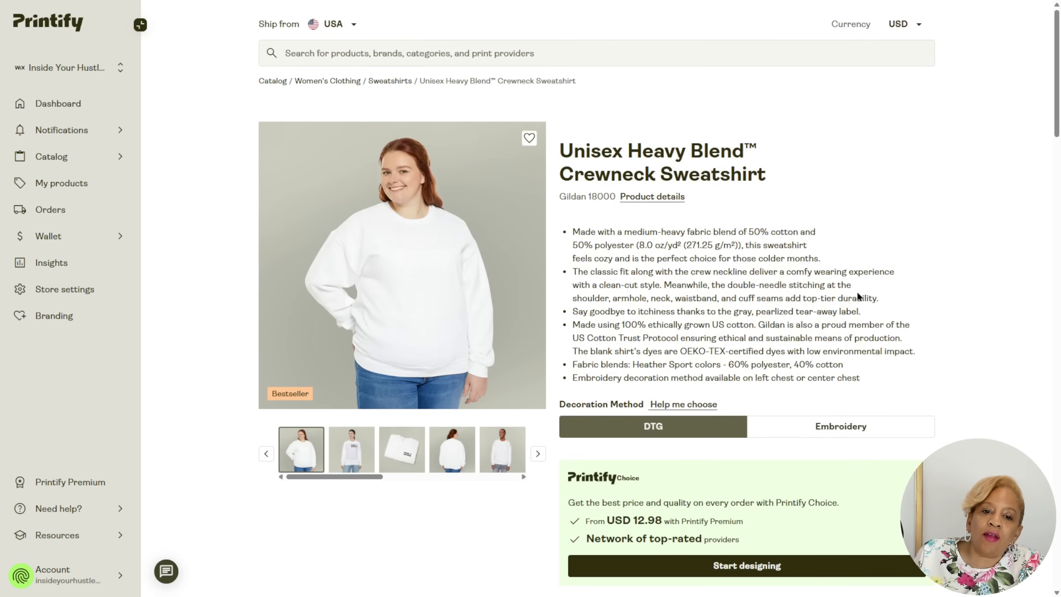
Review the sweatshirt's Printify Choice fulfilment option and start designing the product with it.
scroll(858, 296, "down", 5)
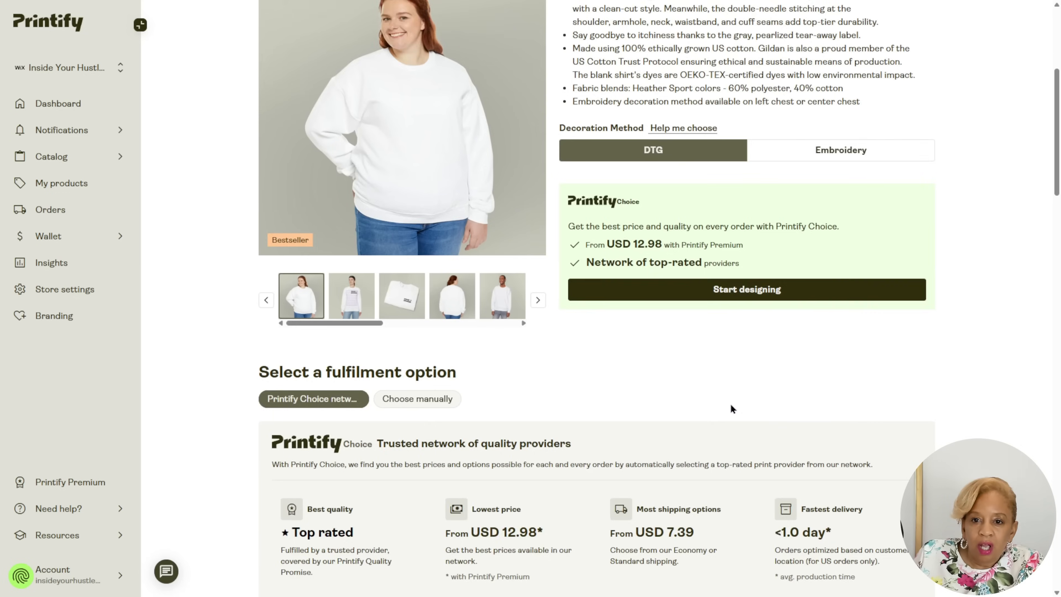
scroll(730, 404, "down", 6)
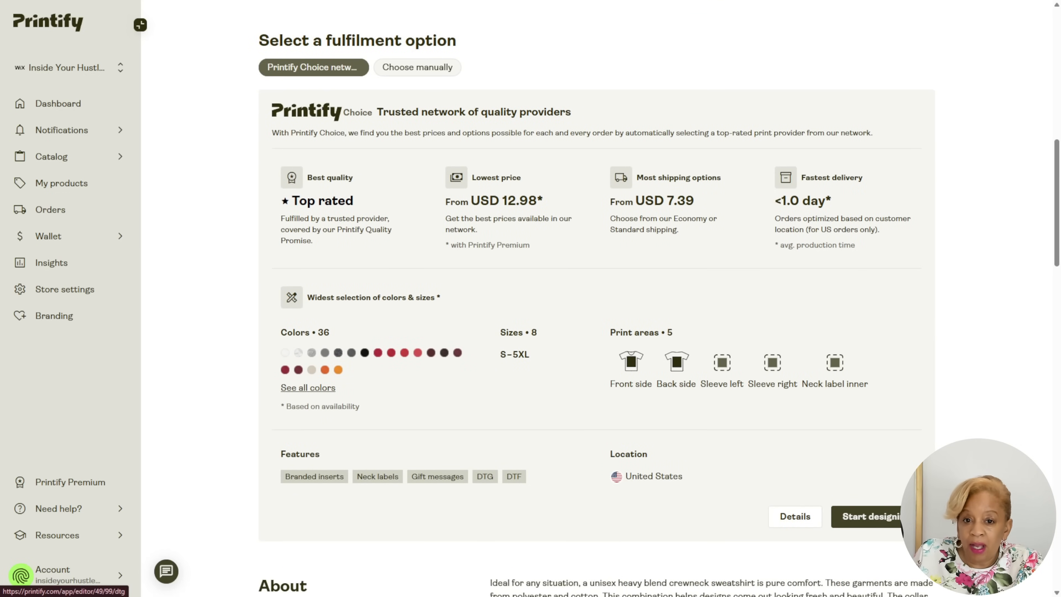
left_click(869, 516)
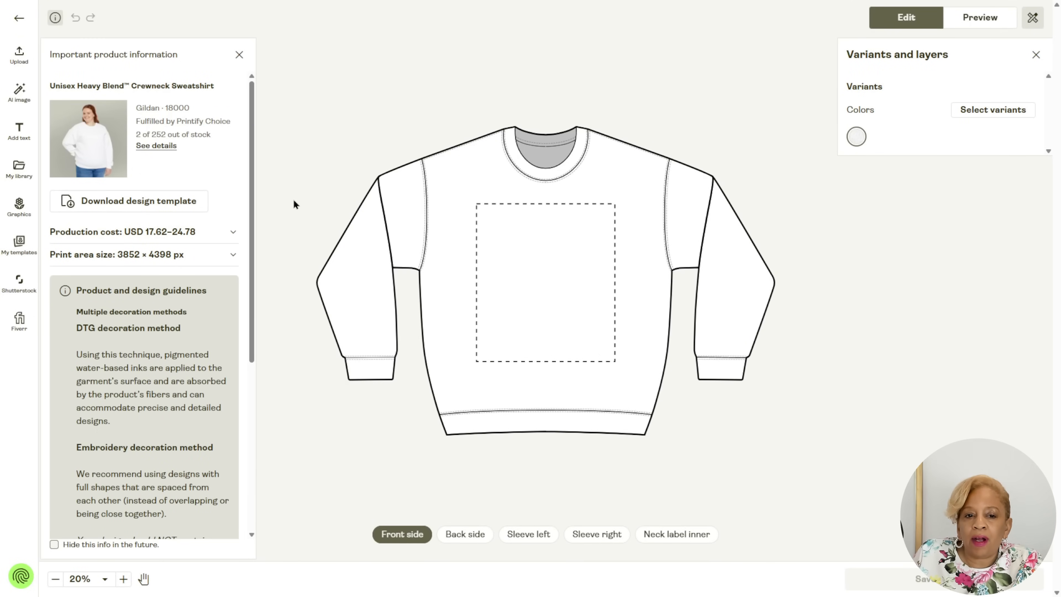
Upload the shirt.svg rabbit artwork from the device onto the sweatshirt's front side.
left_click(21, 56)
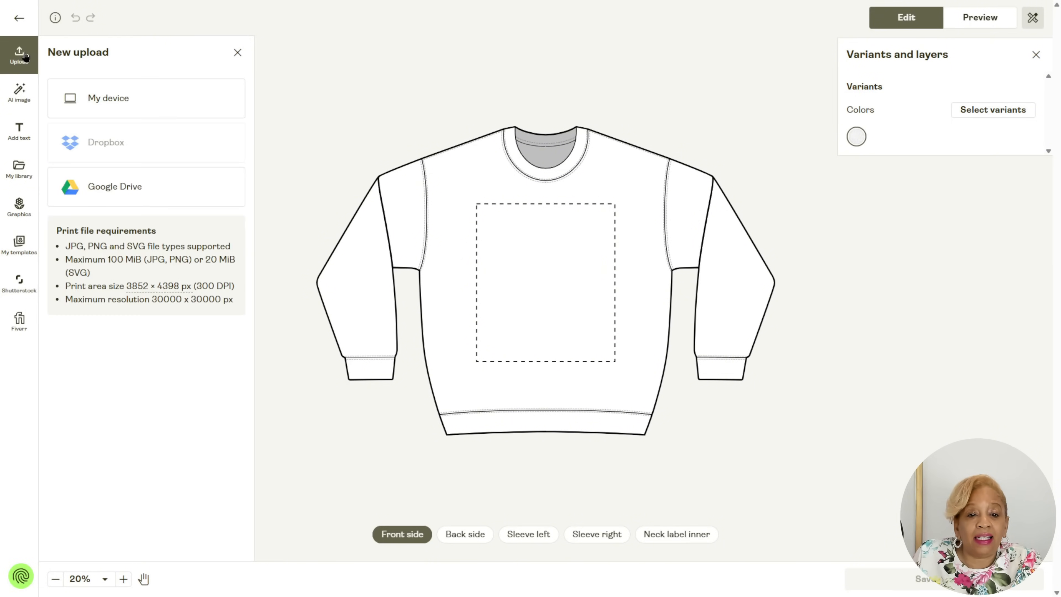
left_click(472, 247)
left_click(13, 59)
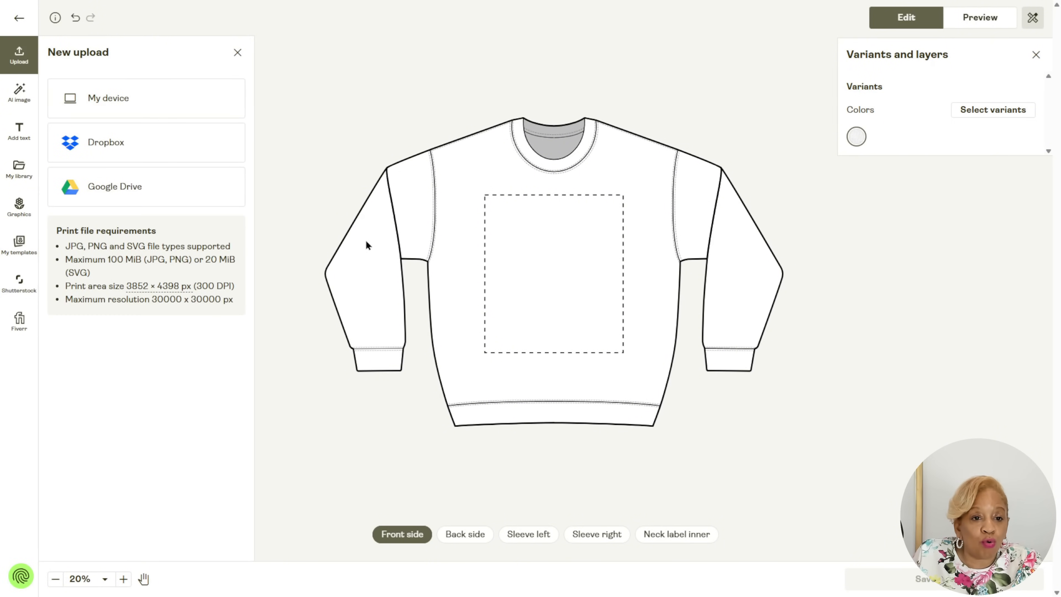
left_click(146, 98)
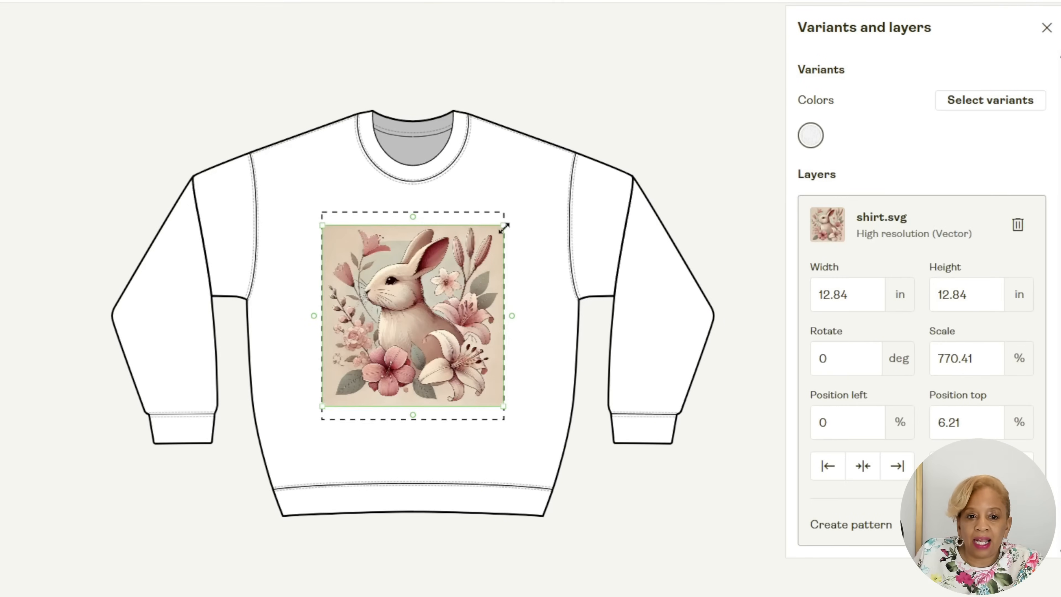
Enlarge the rabbit artwork to about 14.66 × 14.66 in and reposition it to fill the front print area.
left_click_drag(509, 222, 506, 213)
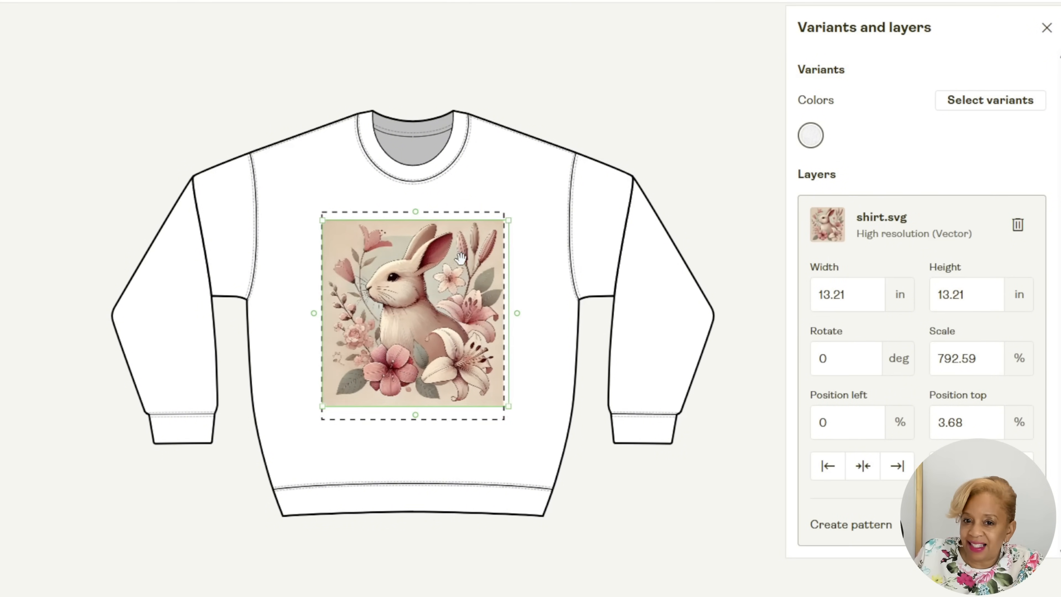
left_click_drag(458, 264, 454, 256)
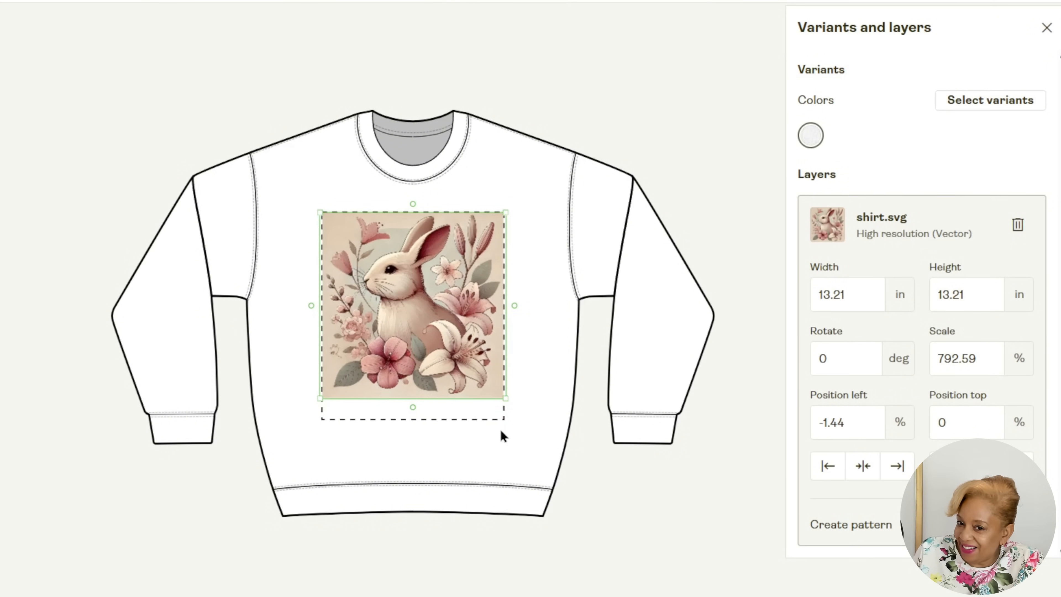
left_click_drag(506, 398, 526, 419)
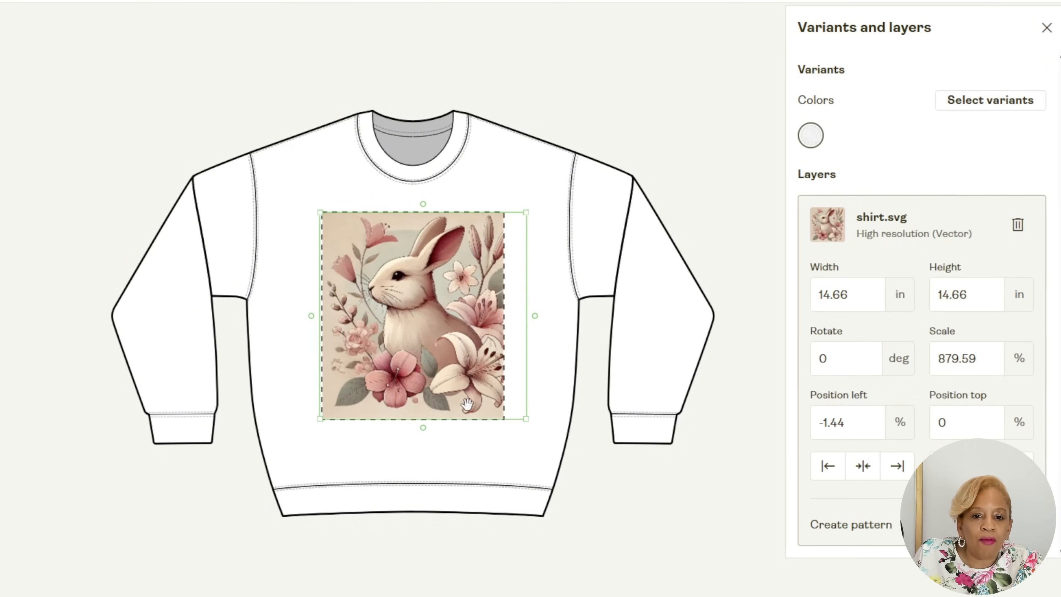
left_click_drag(463, 402, 450, 400)
left_click(560, 351)
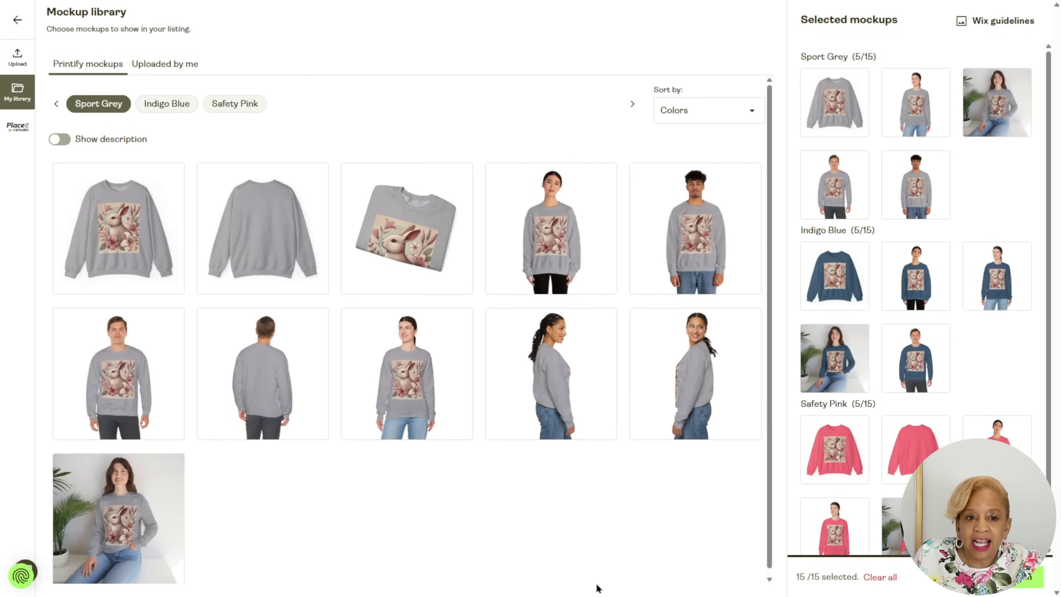
Review the Indigo Blue and Safety Pink mockups in the library and try adding another Indigo Blue mockup.
left_click(191, 108)
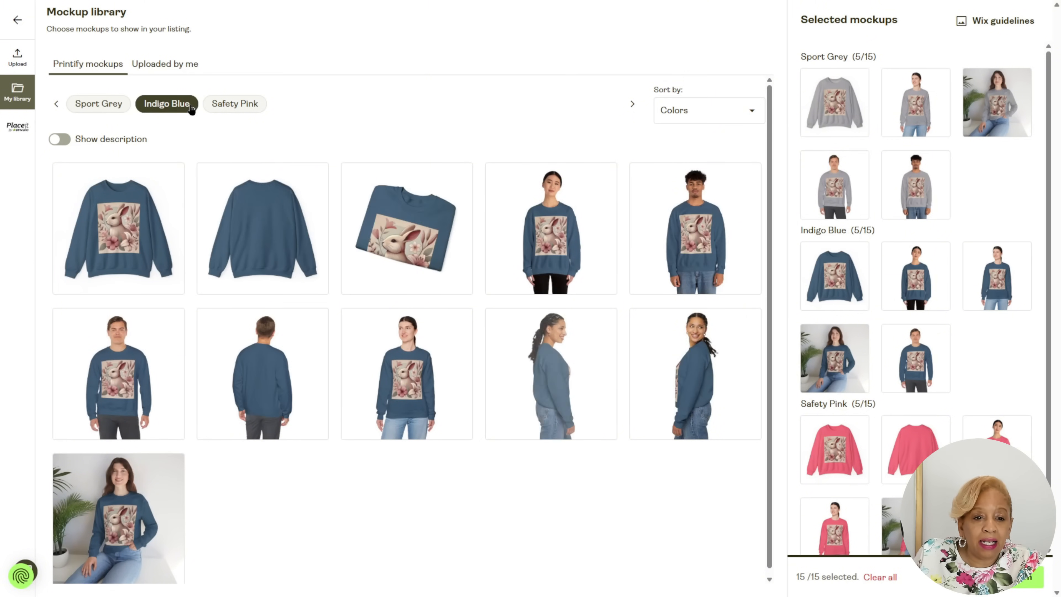
left_click(670, 254)
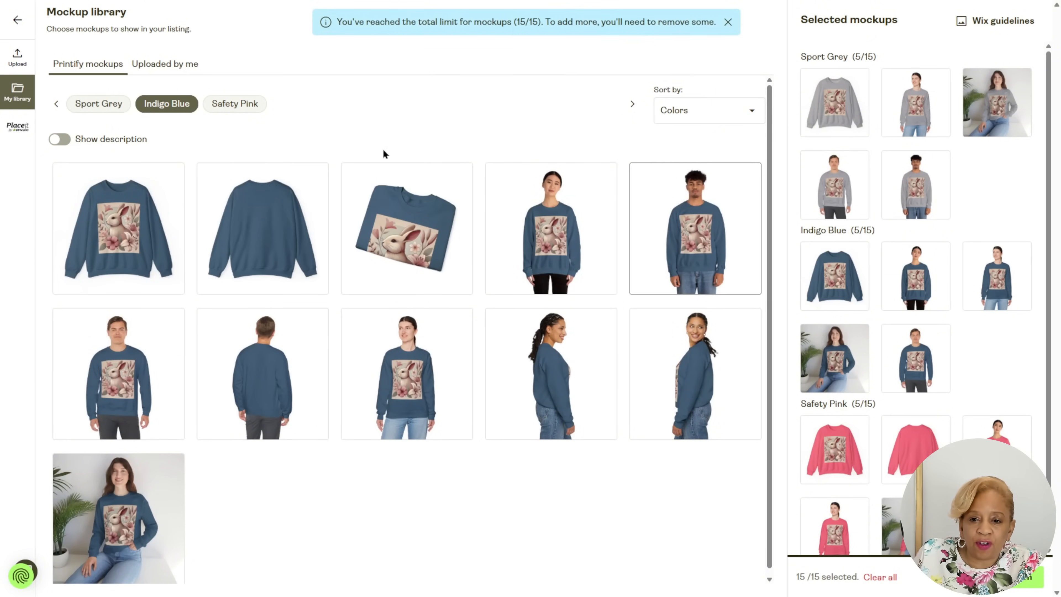
left_click(256, 107)
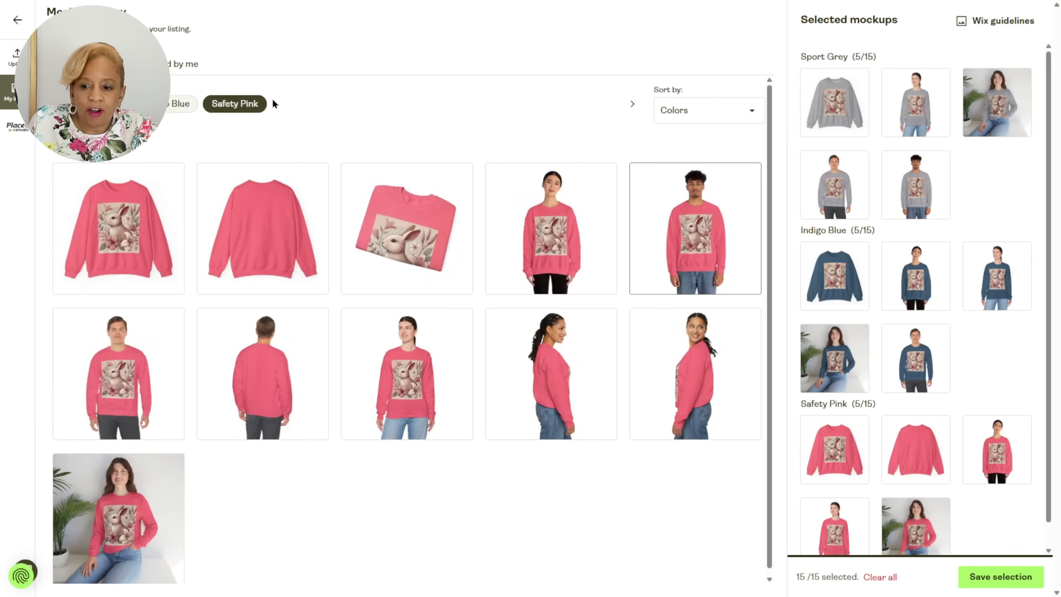
scroll(1030, 184, "down", 1)
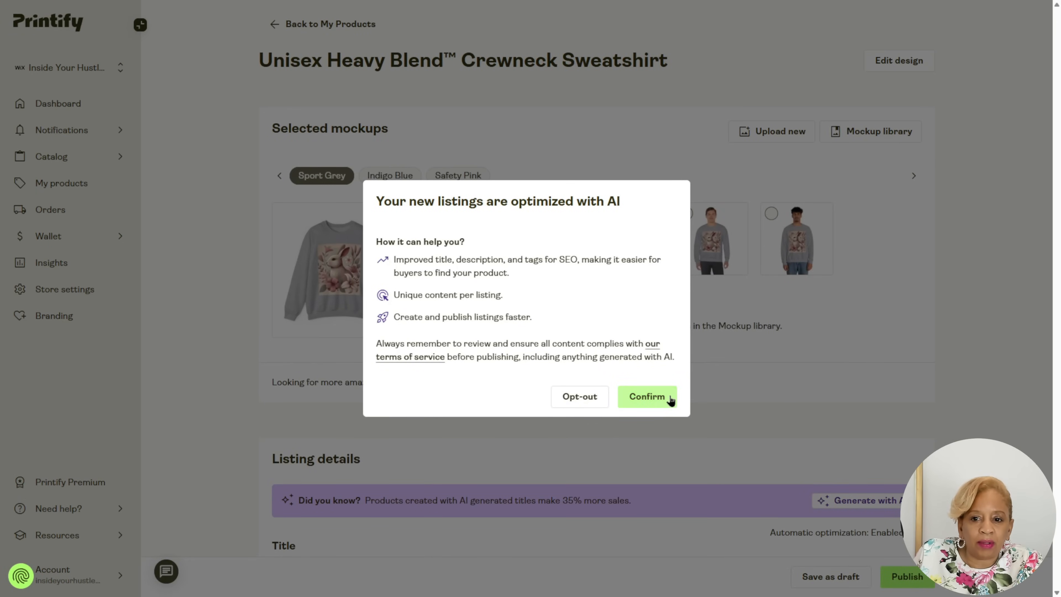
Accept AI optimization for the new listing and review its generated title and description.
left_click(647, 396)
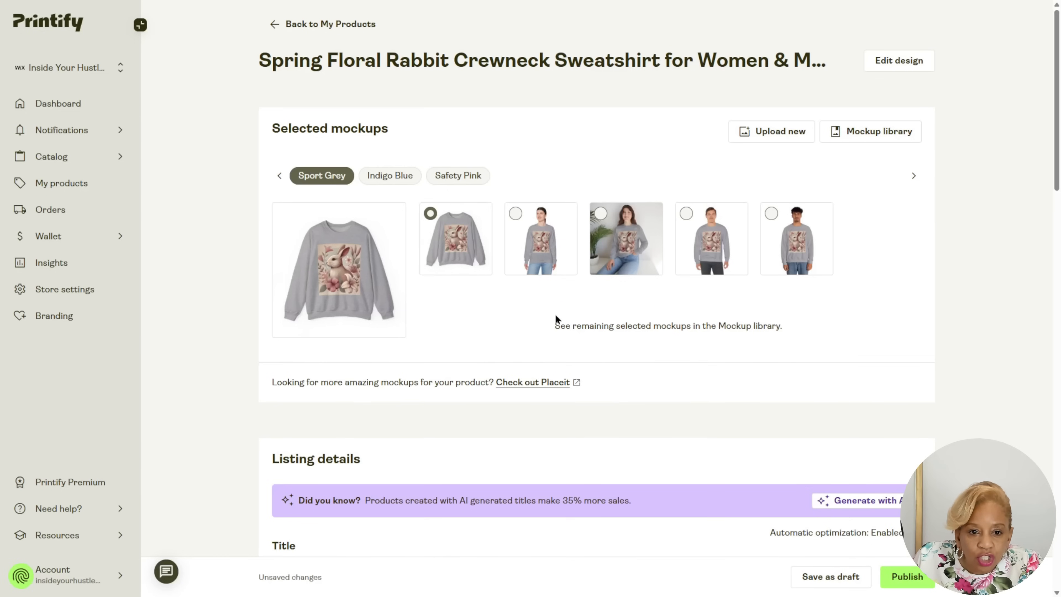
scroll(489, 278, "down", 5)
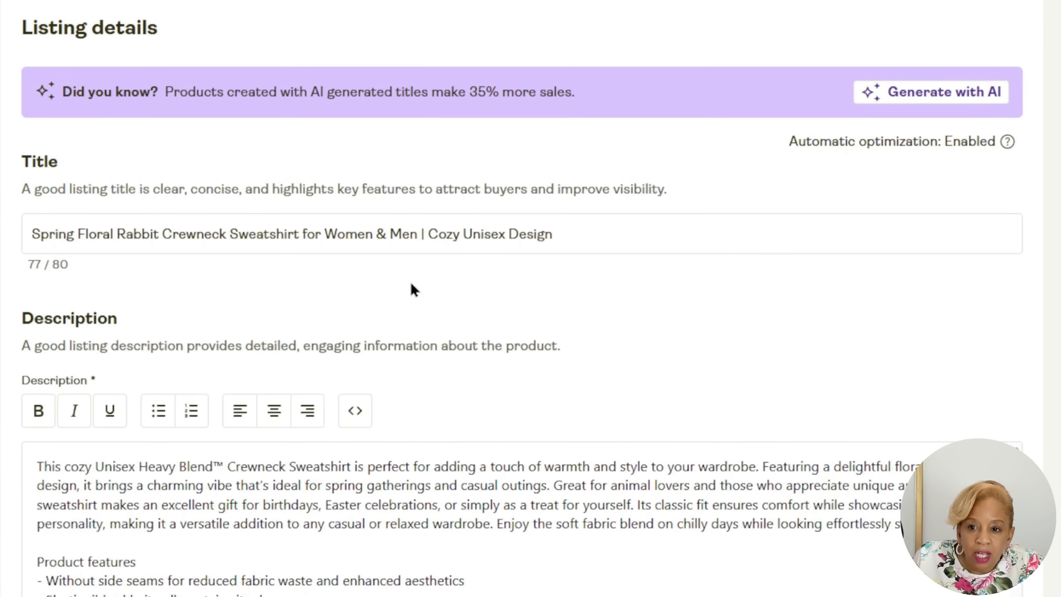
scroll(602, 304, "down", 1)
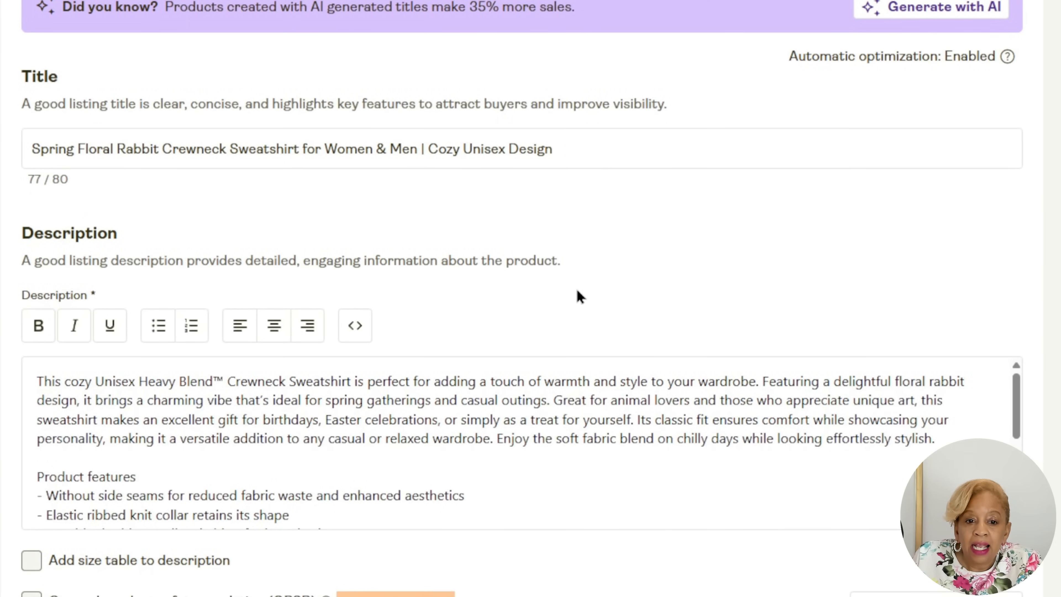
scroll(604, 249, "down", 2)
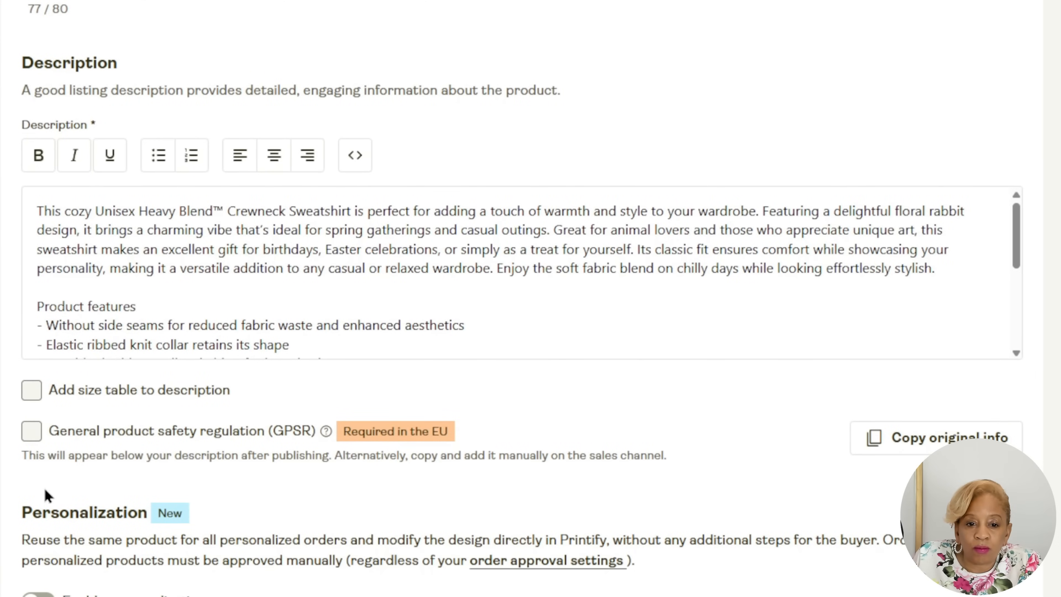
Include the General product safety regulation (GPSR) information and add the size table to the listing description.
left_click(32, 432)
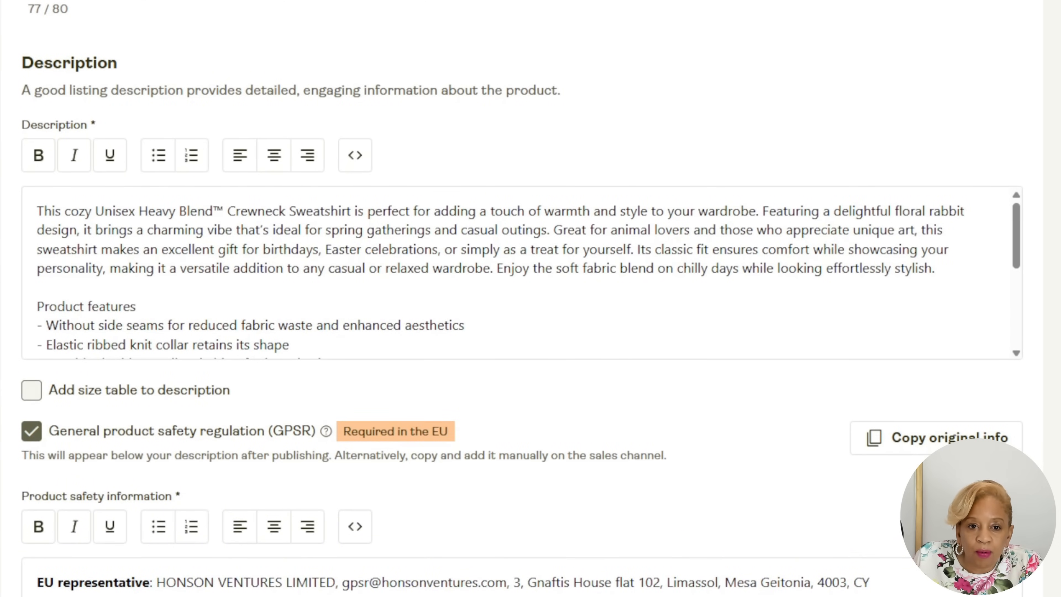
left_click(31, 390)
scroll(253, 418, "up", 3)
scroll(187, 362, "down", 3)
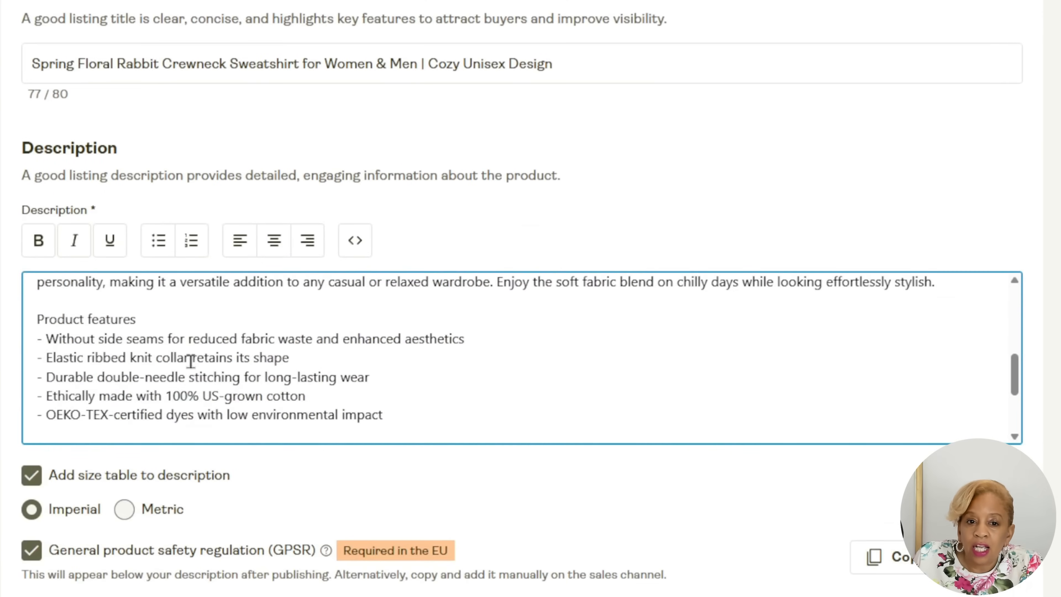
Remove the size table from the description and insert blank lines after the care instructions.
left_click(34, 477)
scroll(227, 293, "down", 4)
left_click(228, 269)
key("Return")
key("Return")
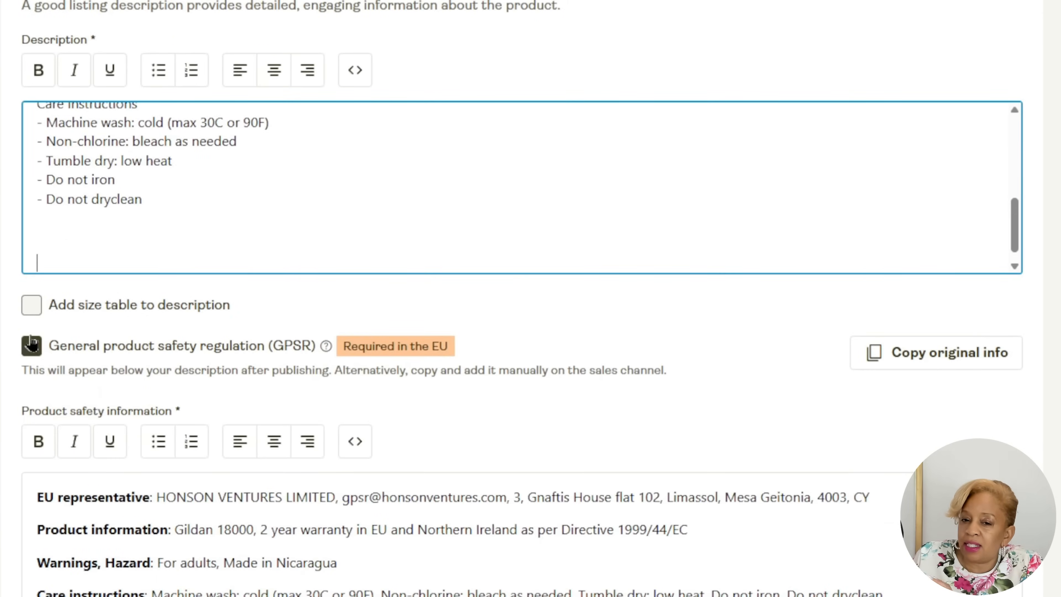
Add the imperial size table back to the description and adjust the line spacing between the care instructions and the table.
left_click(33, 306)
scroll(101, 234, "up", 4)
scroll(95, 233, "down", 2)
left_click(60, 213)
key("BackSpace")
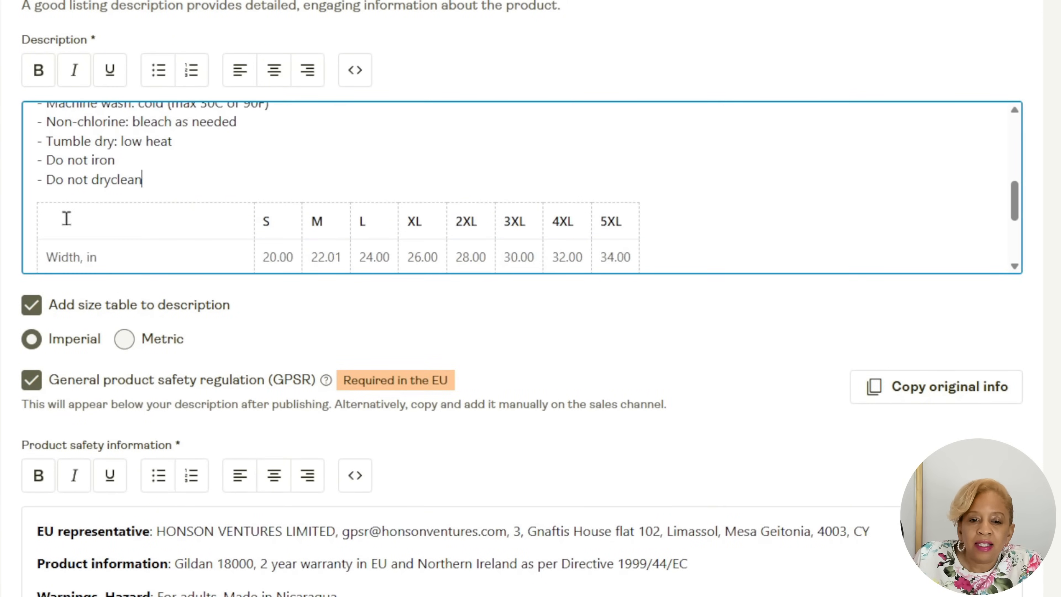
key("Return")
scroll(255, 303, "down", 2)
scroll(457, 173, "up", 12)
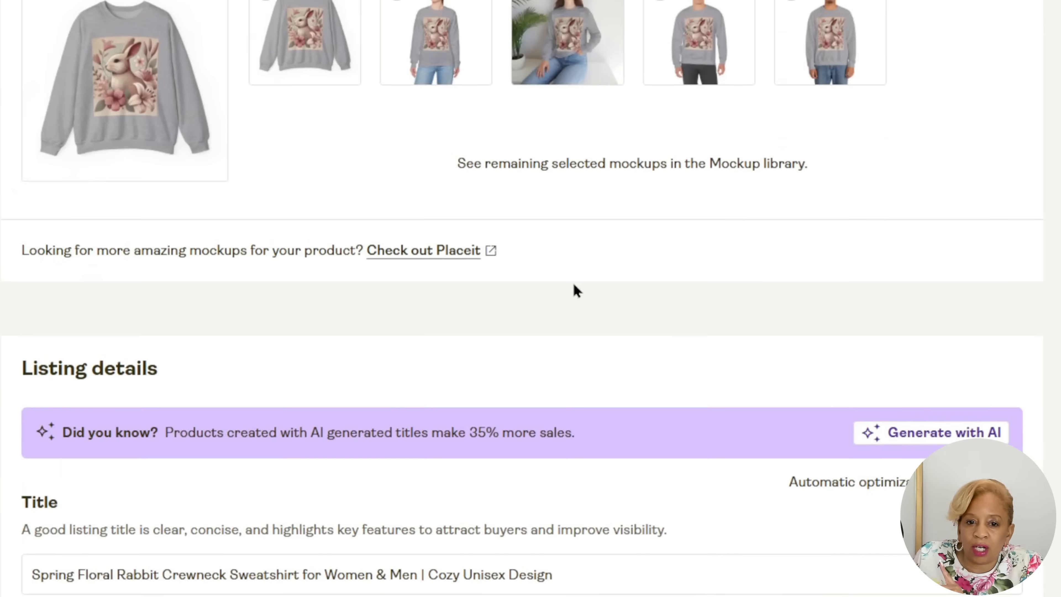
Check the sweatshirt's safety information, personalization, pricing and publishing settings, and publish the listing to the Wix store.
scroll(1049, 352, "down", 15)
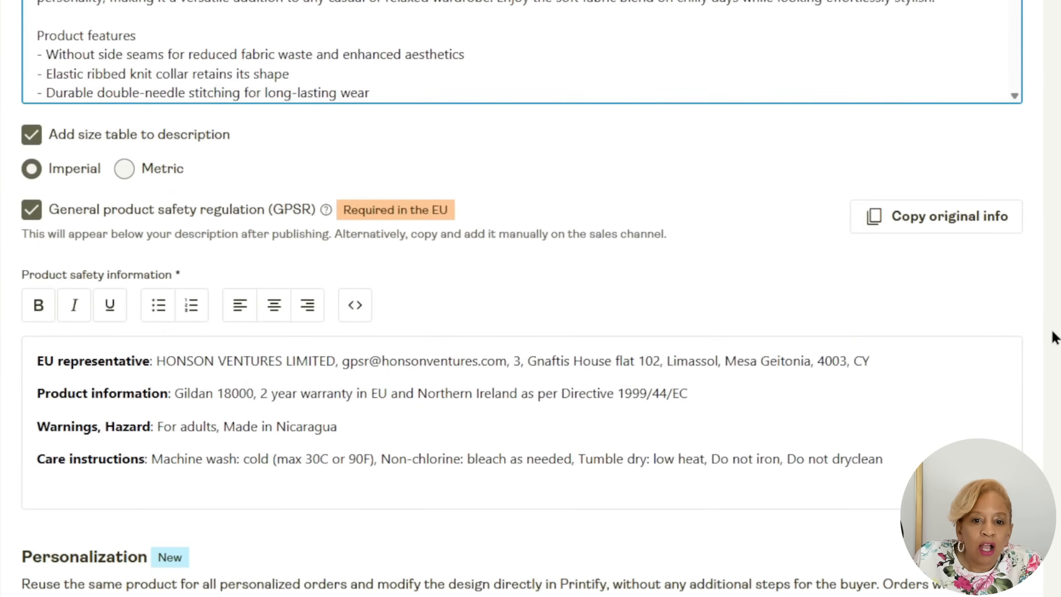
scroll(1048, 337, "down", 10)
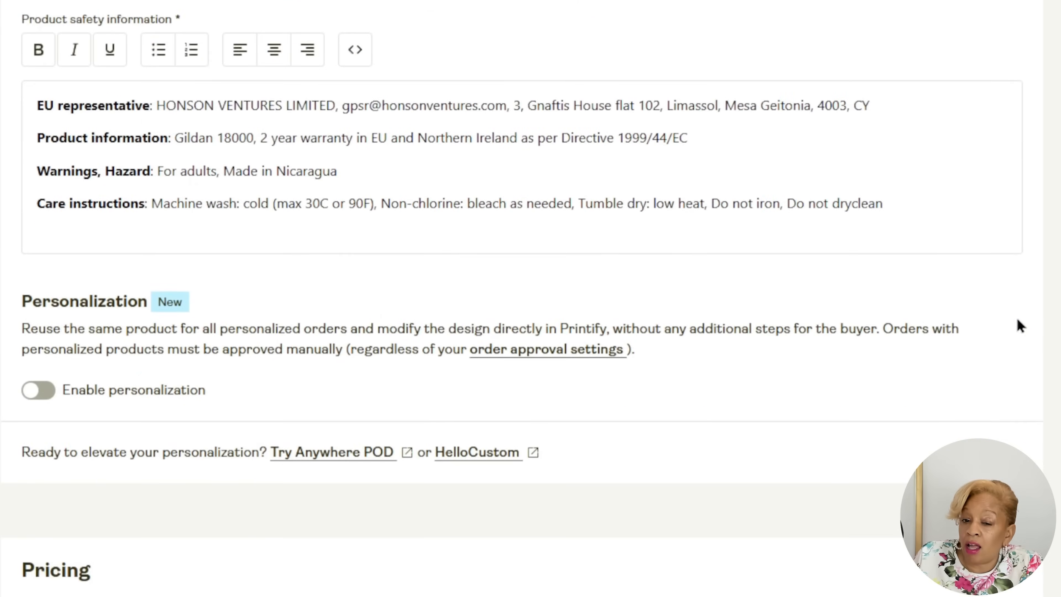
scroll(585, 276, "down", 3)
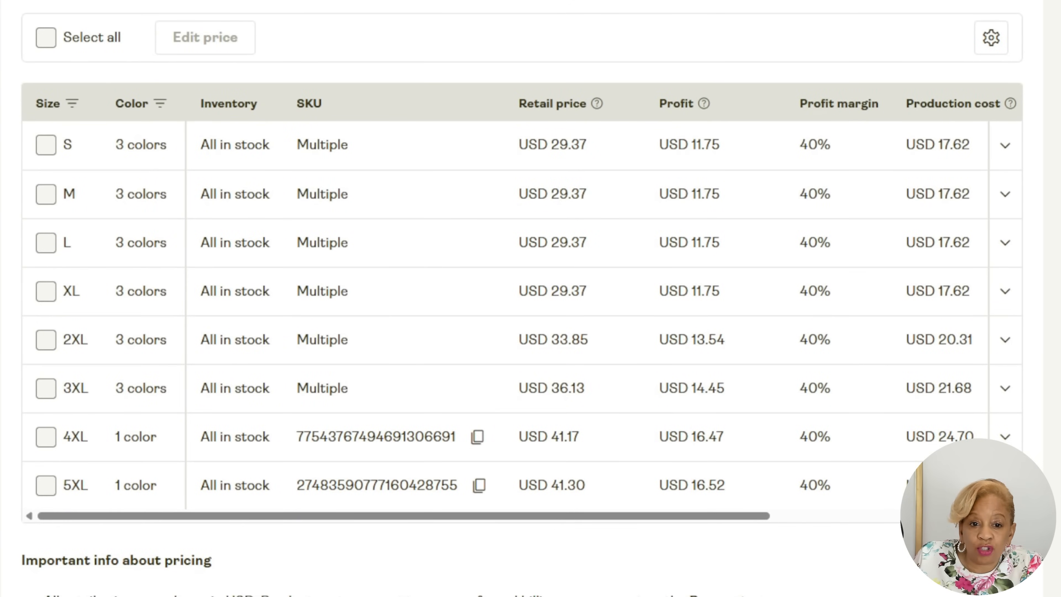
scroll(1046, 423, "down", 10)
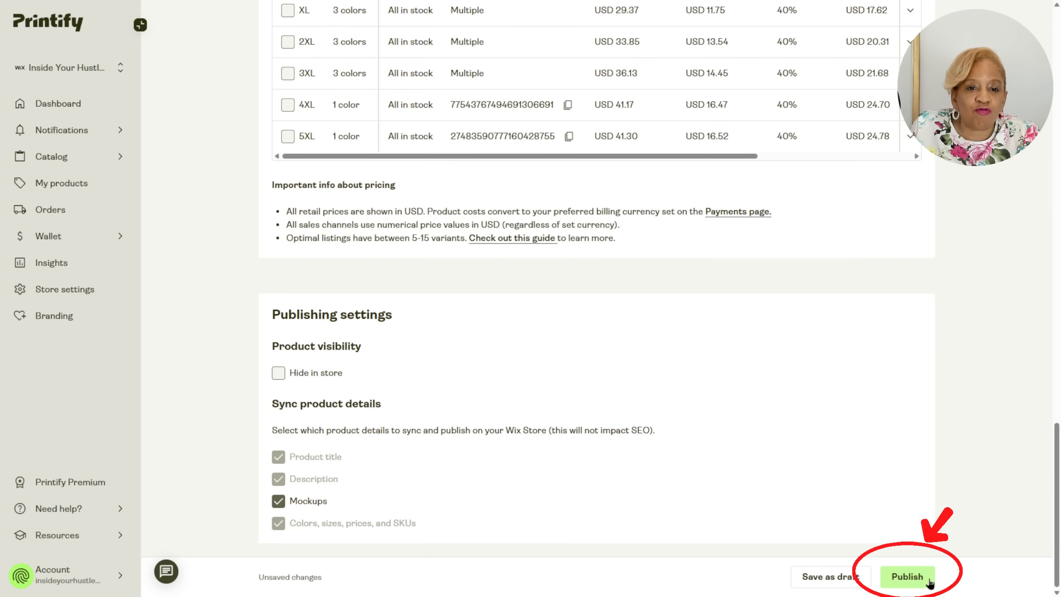
left_click(916, 578)
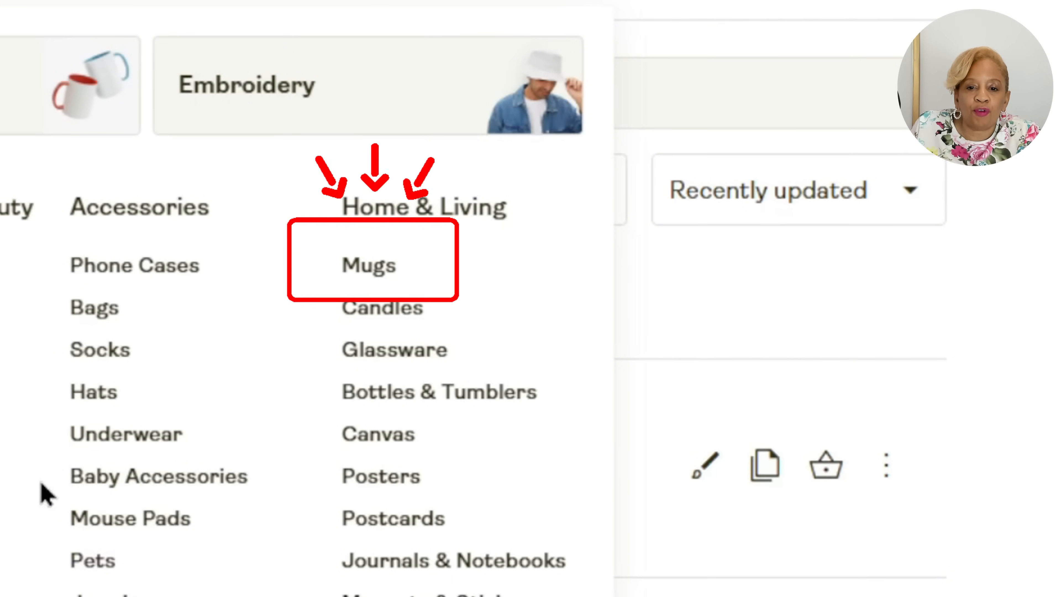
Choose the Ceramic Mug (11oz, 15oz) from the Mugs category and start designing it with District Photo.
left_click(380, 269)
scroll(1002, 298, "down", 2)
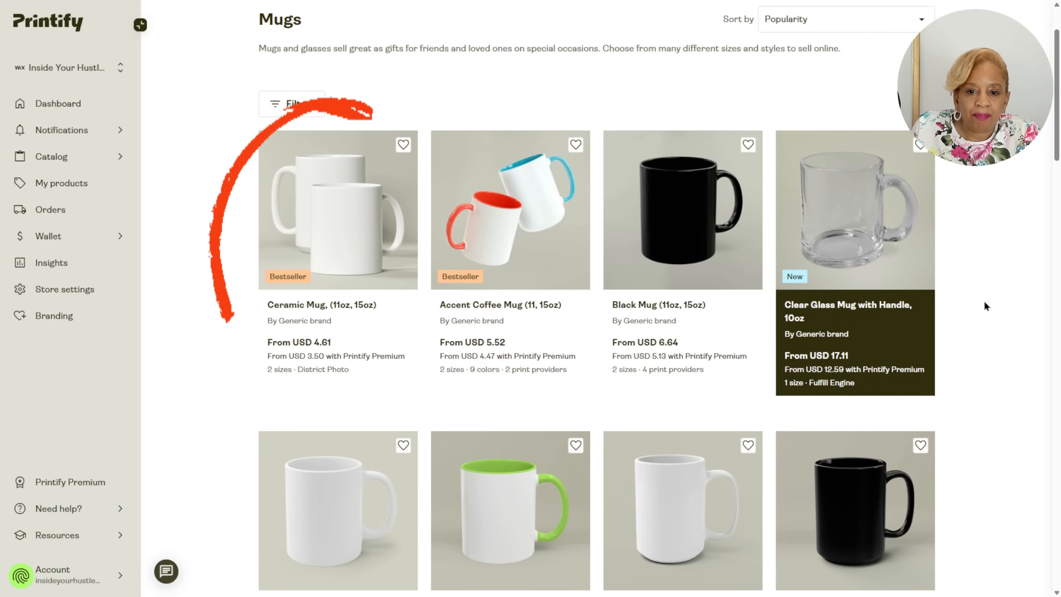
left_click(338, 212)
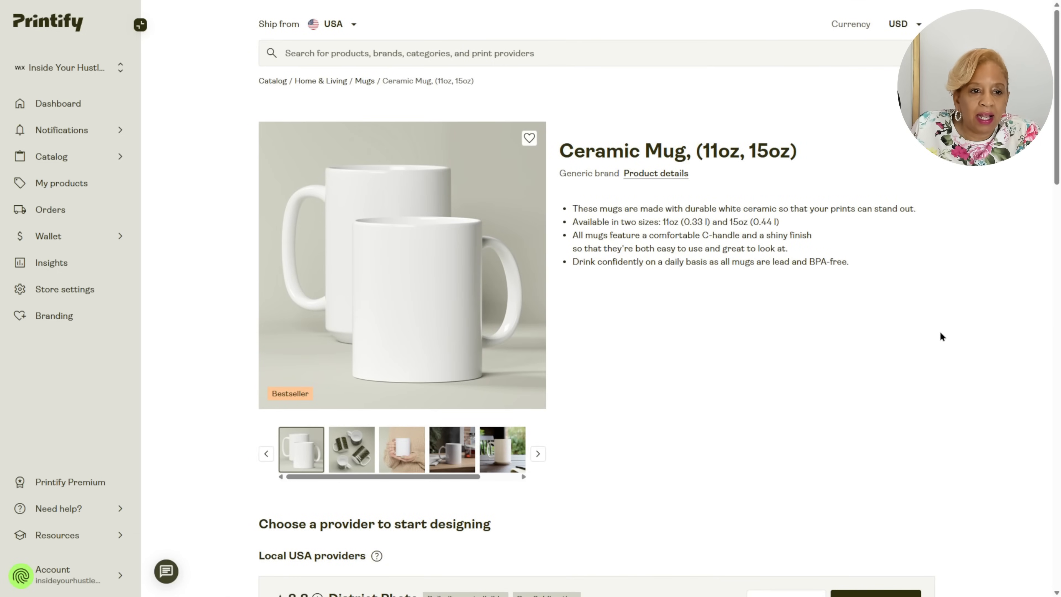
scroll(940, 331, "down", 5)
left_click(910, 380)
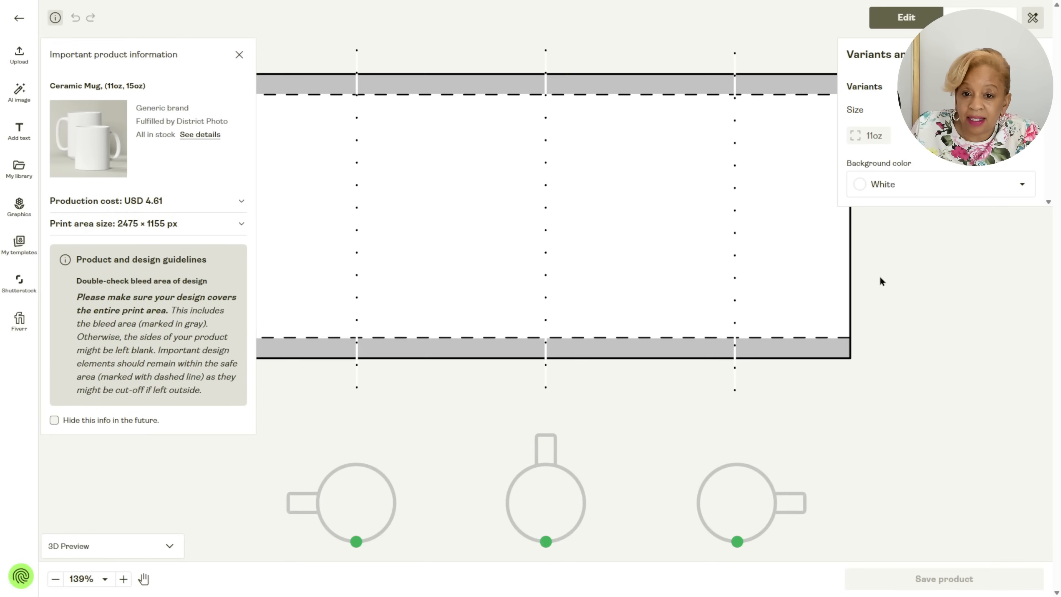
Upload mug.png from the device to the mug's print area, nudge it slightly and select its layer.
left_click(19, 55)
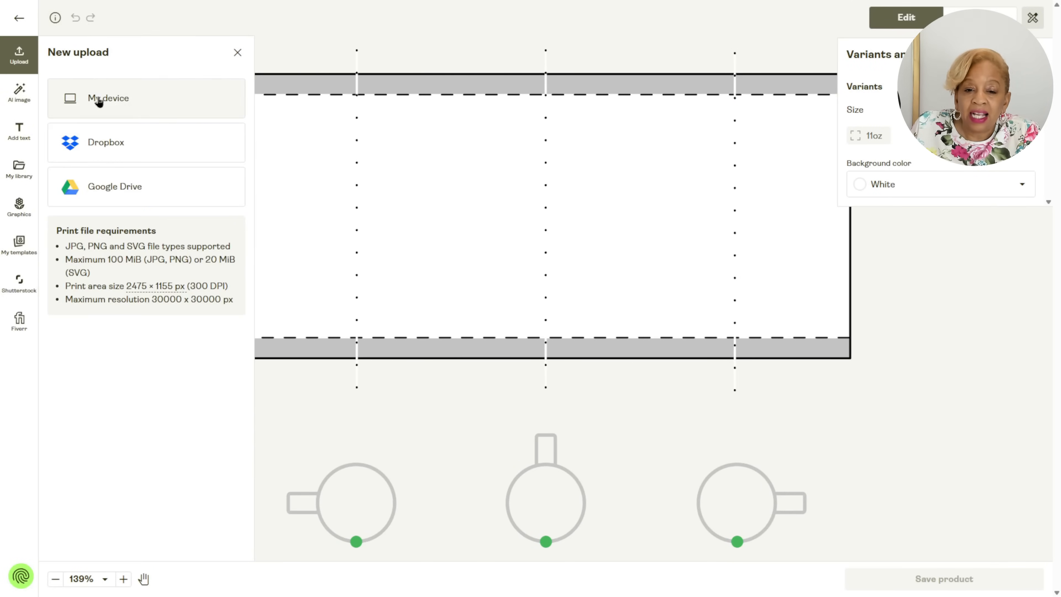
left_click(109, 98)
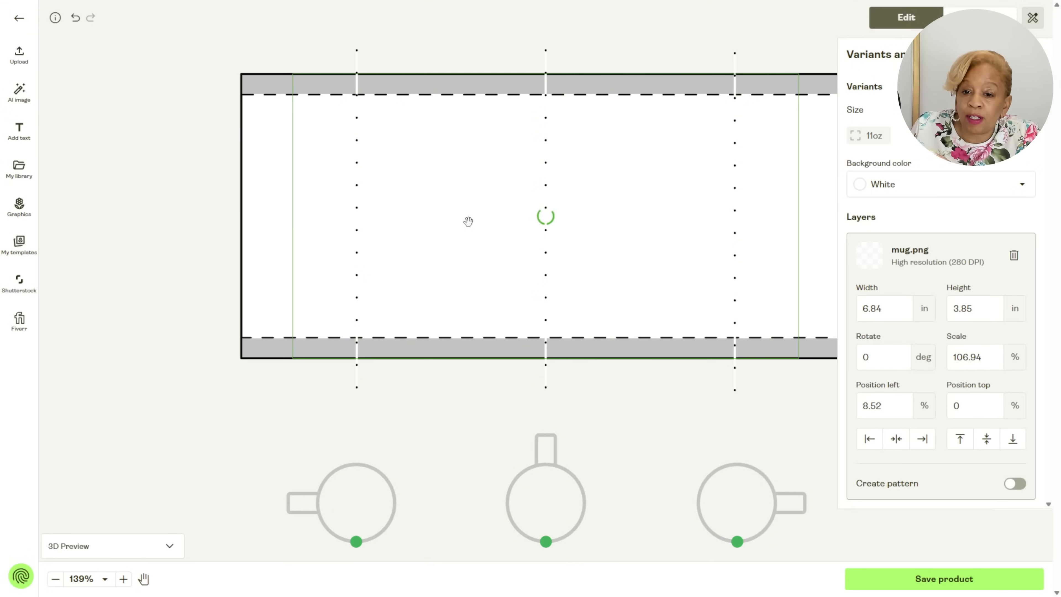
mouse_move(564, 212)
left_mouse_down()
mouse_move(510, 214)
mouse_move(574, 216)
left_mouse_up()
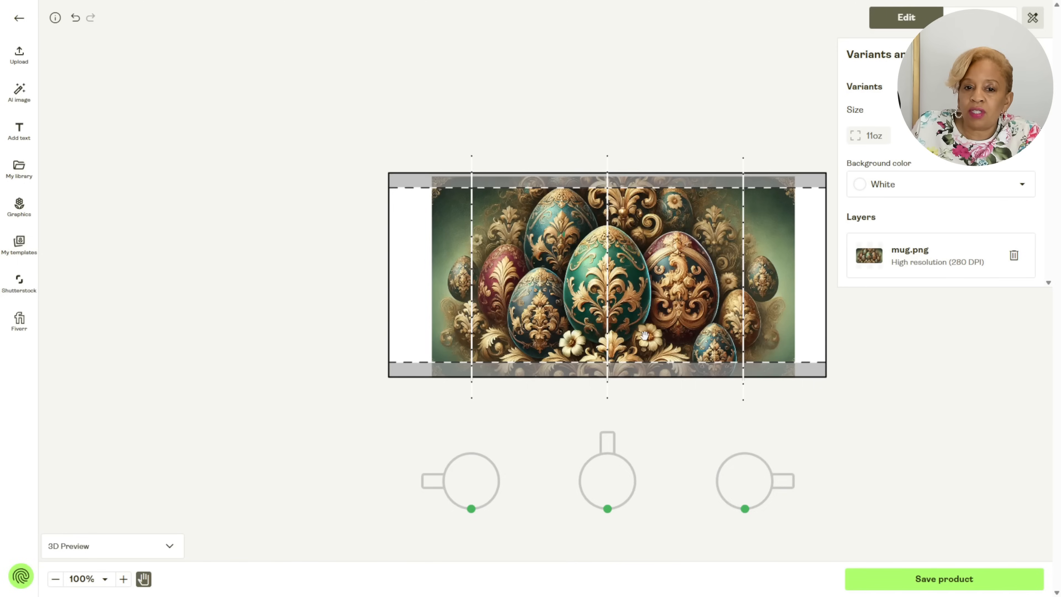
left_click_drag(694, 291, 561, 294)
left_click(940, 257)
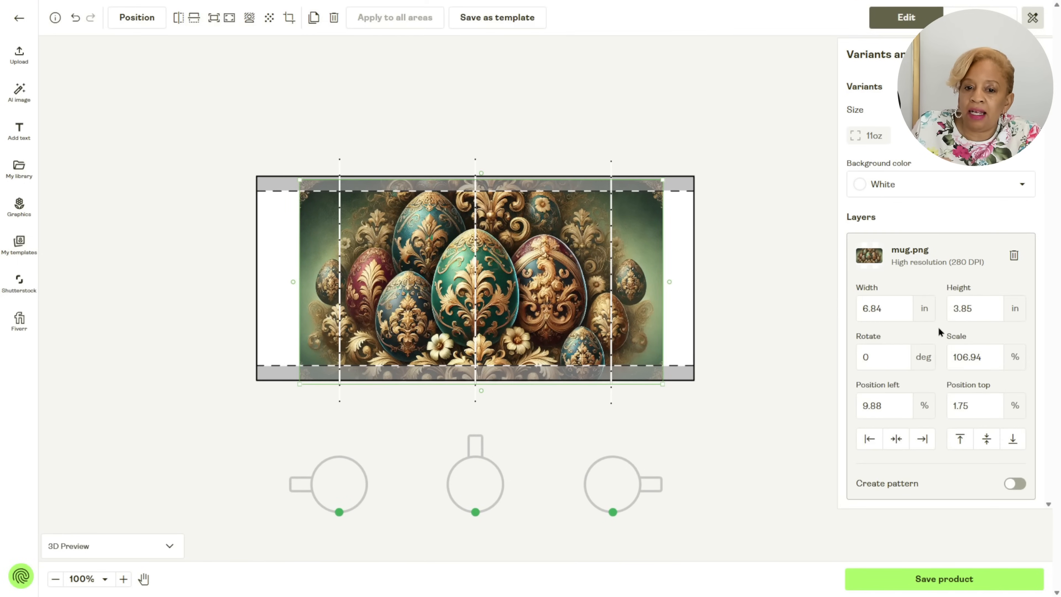
Enlarge the egg artwork to about 8.79 × 4.95 in, position it to cover the whole print area, and save the product.
left_click_drag(656, 390, 692, 402)
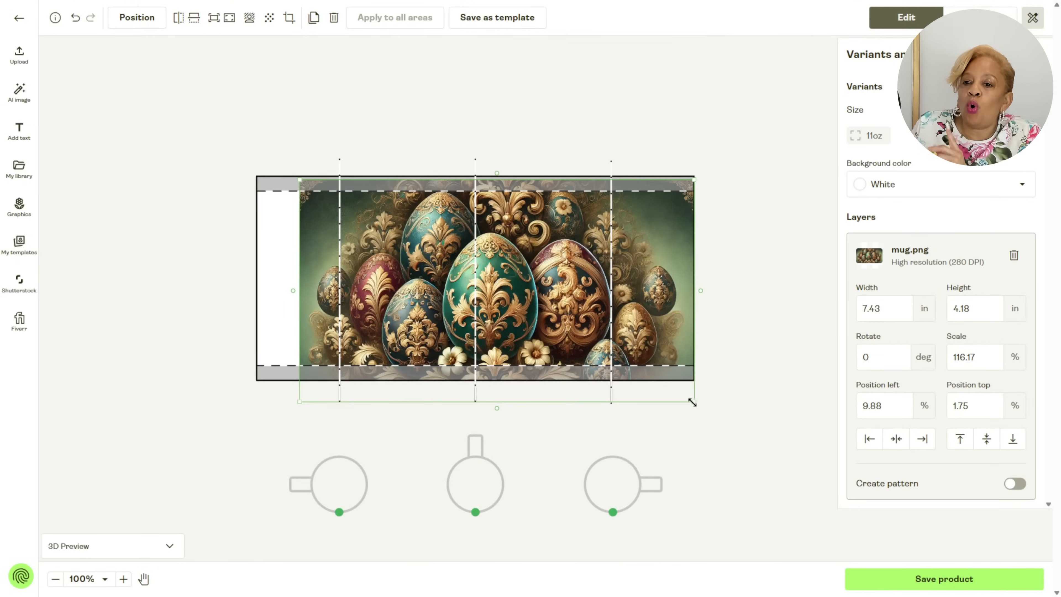
left_click_drag(300, 403, 253, 426)
left_click_drag(404, 317, 412, 271)
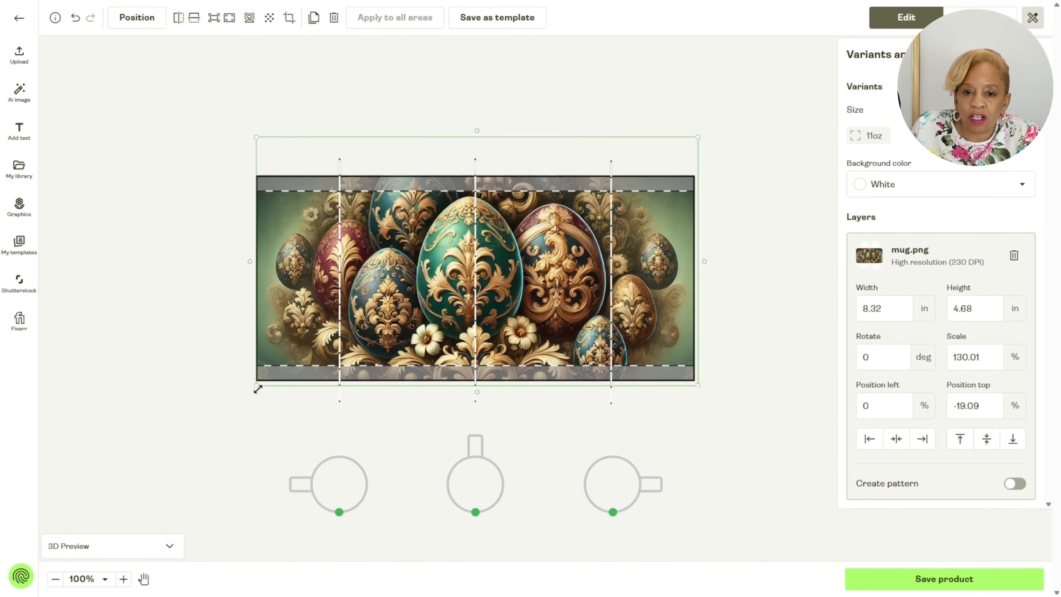
left_click_drag(257, 388, 252, 402)
left_click_drag(418, 267, 418, 264)
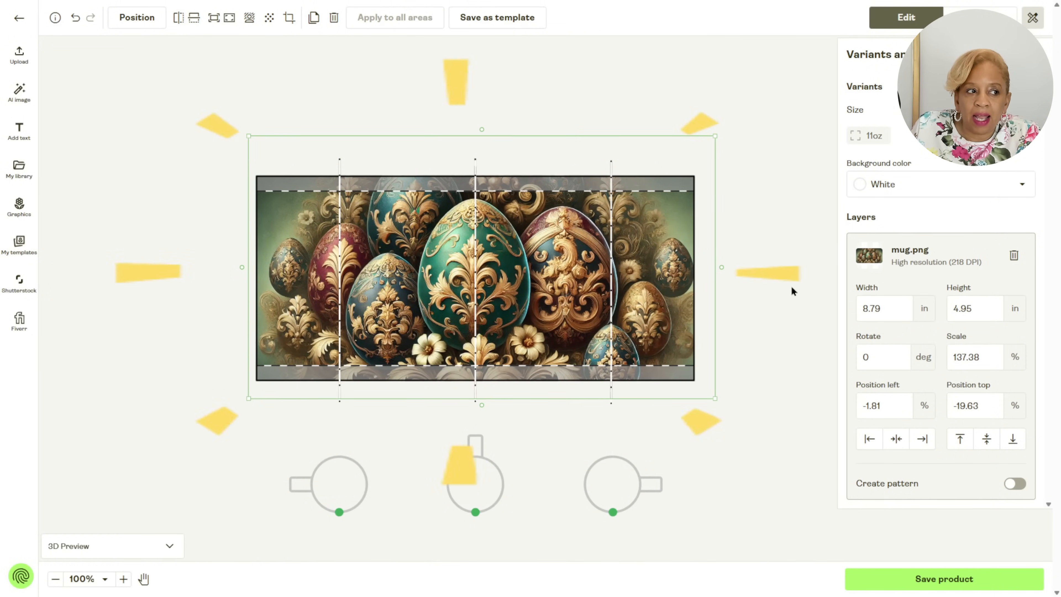
left_click(921, 579)
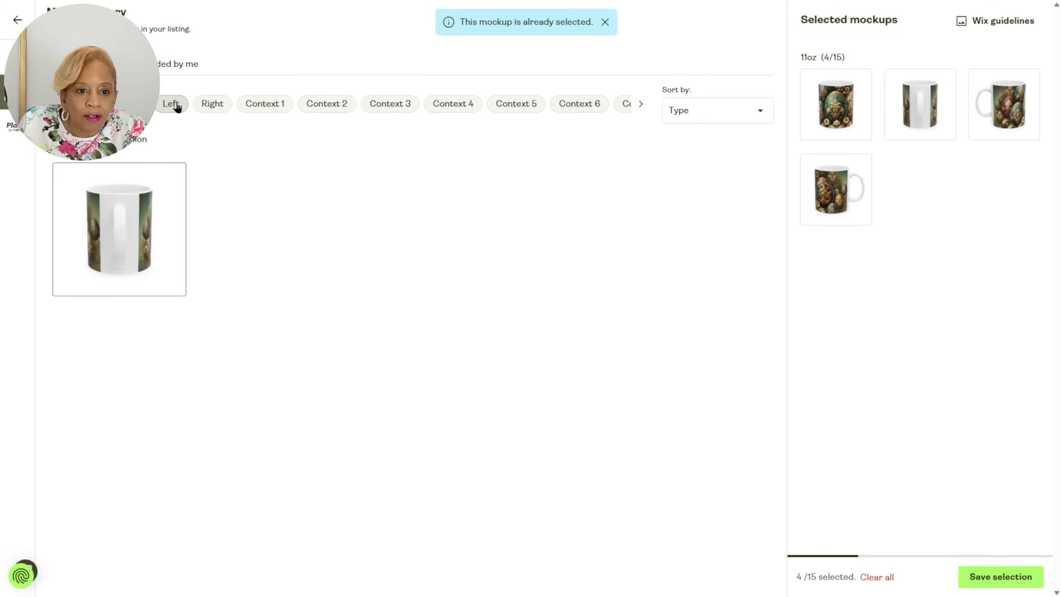
Add the Context 2 desk scene and the Context 4 kitchen scene to the mug's selected mockups.
left_click(177, 105)
left_click(265, 104)
left_click(314, 108)
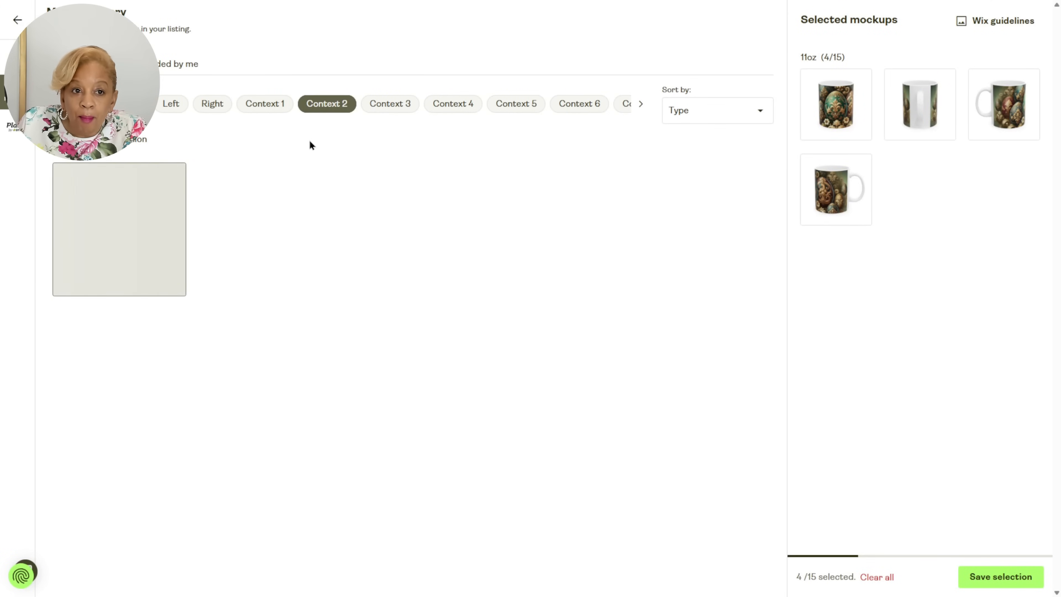
left_click(127, 259)
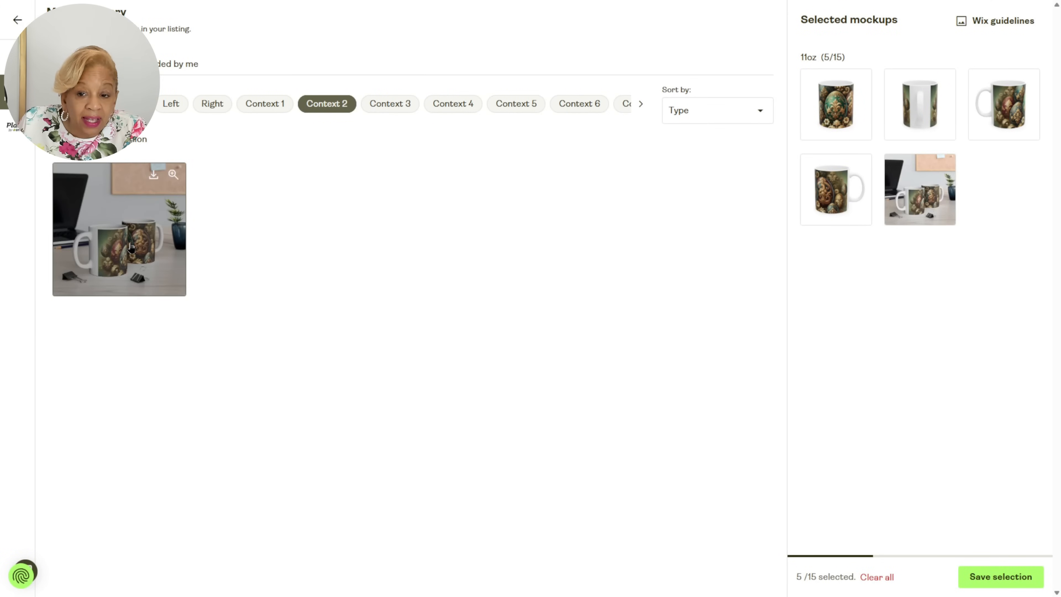
left_click(390, 103)
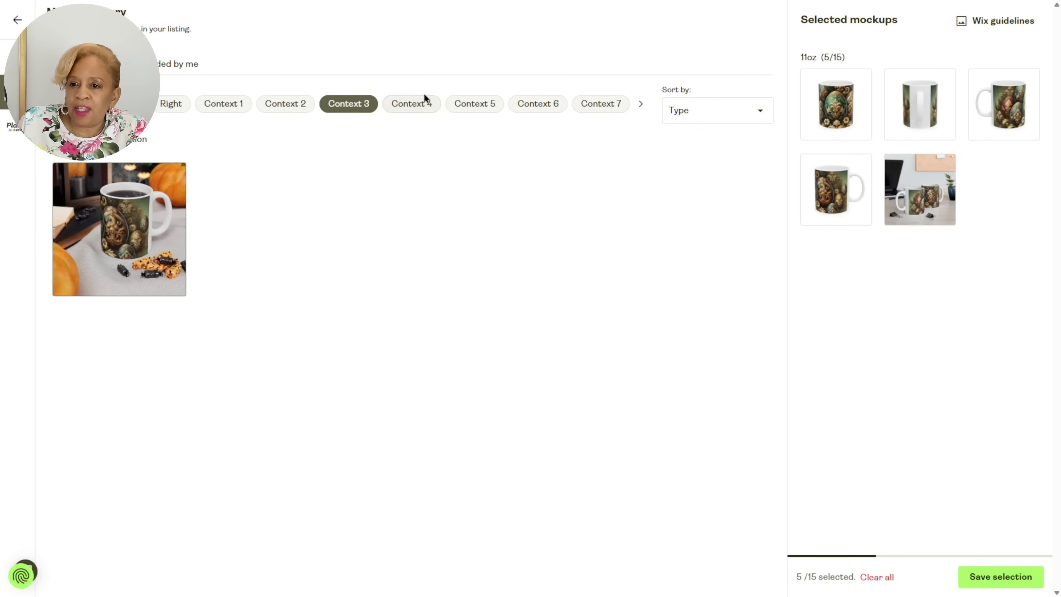
left_click(423, 100)
left_click(97, 242)
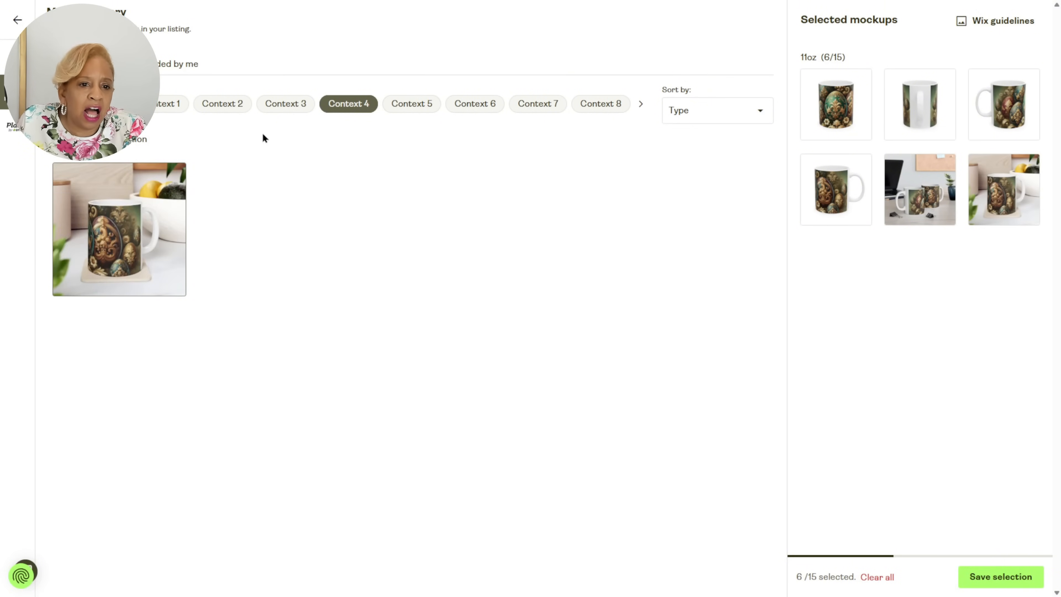
Look through the Context 5 and Context 6 mockups and add the Context 7 beige sweater scene to the selection.
left_click(410, 105)
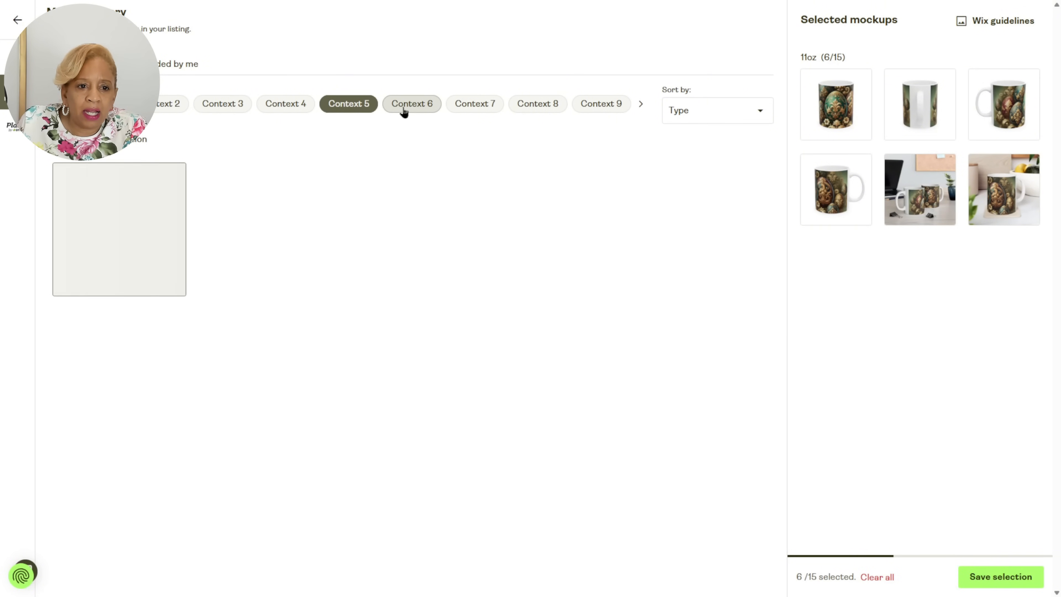
left_click(403, 103)
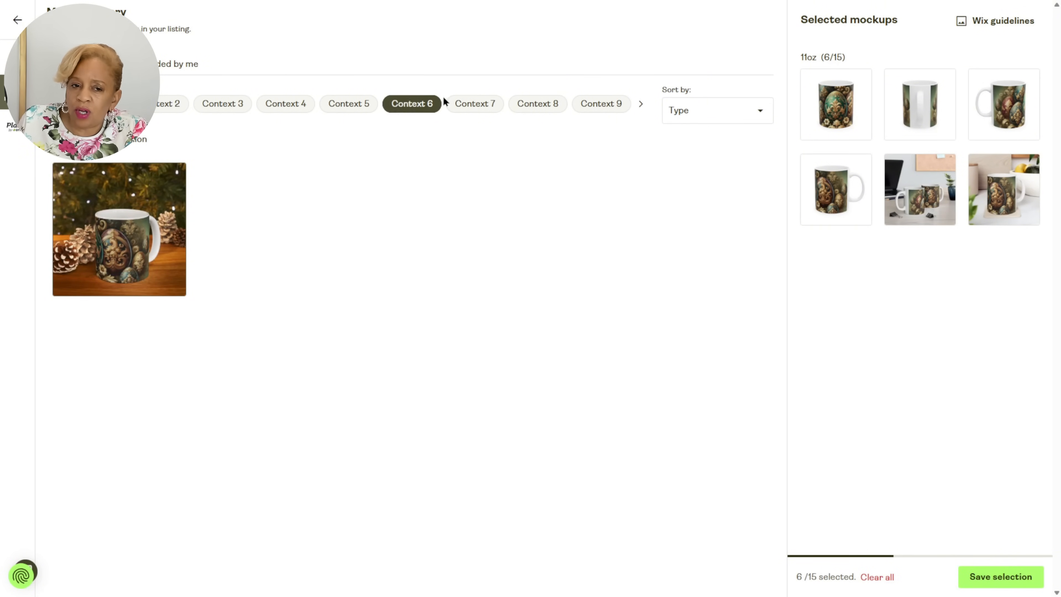
left_click(447, 103)
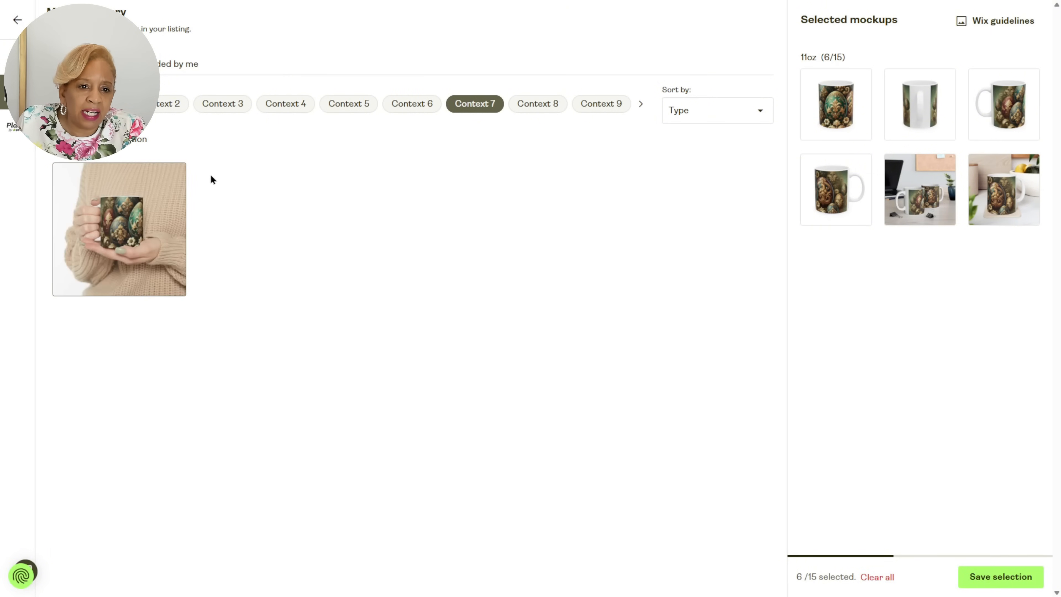
left_click(175, 186)
Add the Context 8 mockup, remove it from the selection again, and add the Context 9 hand-held mug mockup.
left_click(527, 104)
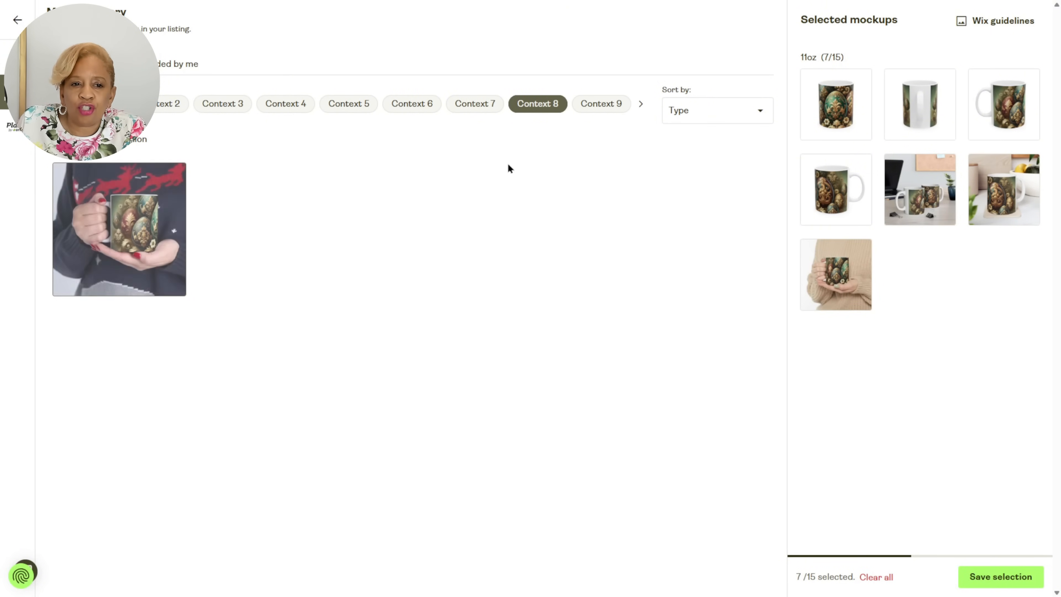
left_click(171, 173)
left_click(599, 102)
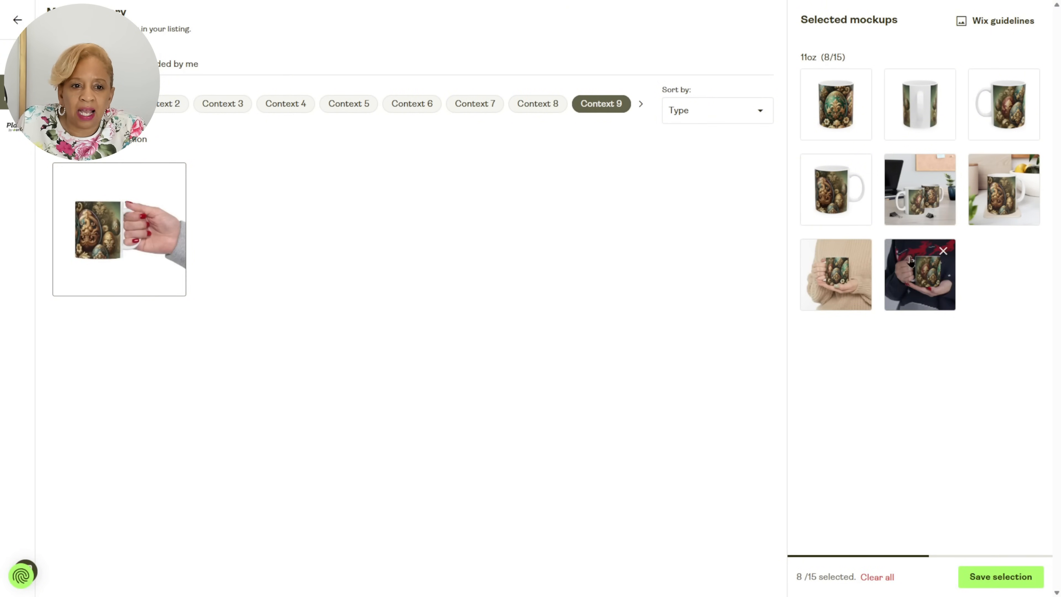
left_click(942, 251)
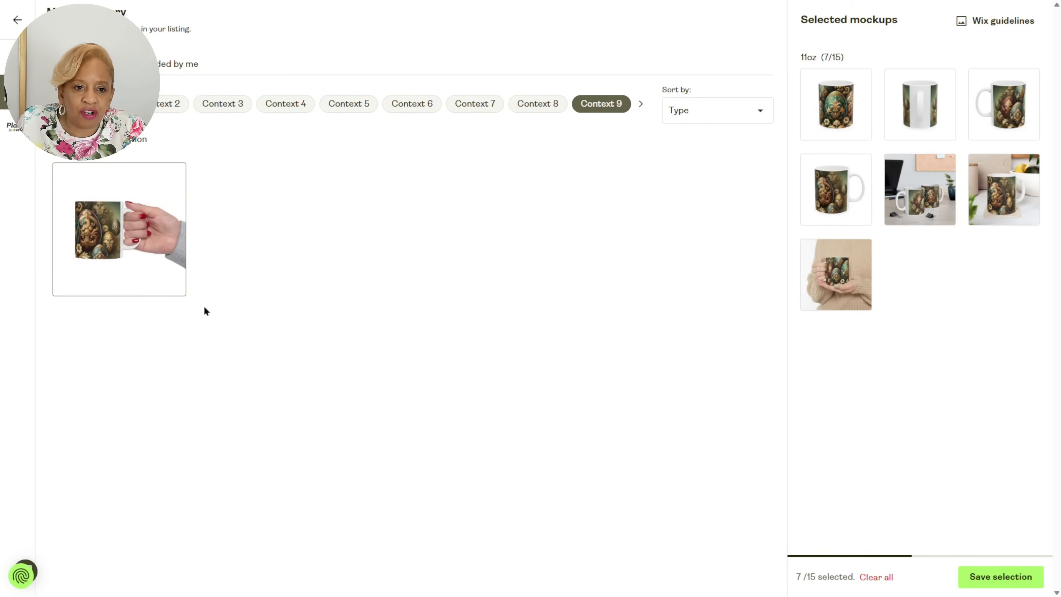
left_click(167, 231)
Browse the mug's mockup views again to look for another suitable scene.
left_click(642, 106)
left_click(642, 106)
left_click(642, 106)
left_click(643, 106)
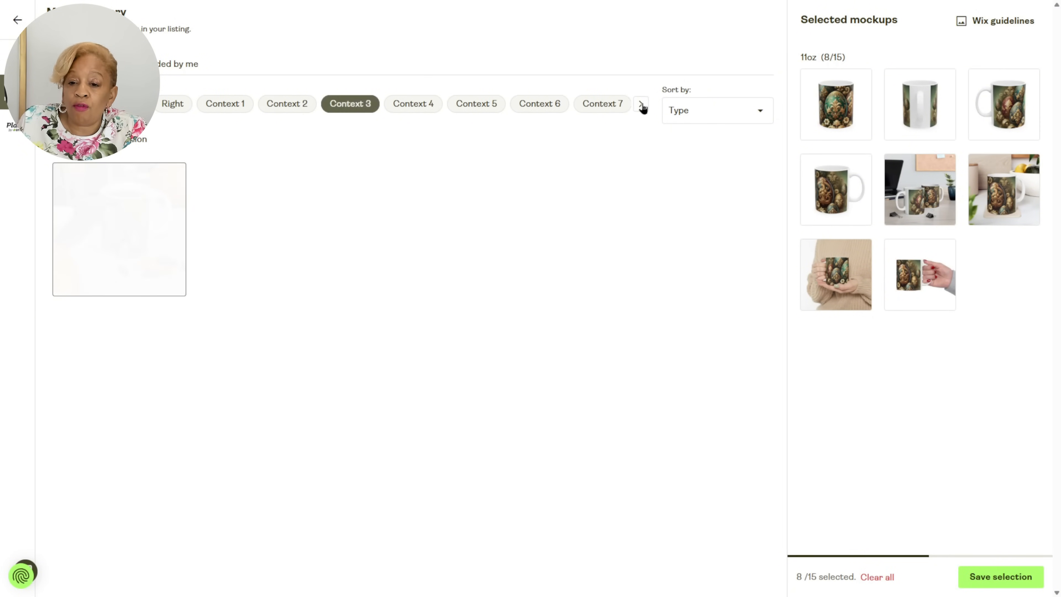
left_click(642, 106)
left_click(642, 106)
left_click(642, 106)
left_click(642, 106)
left_click(641, 105)
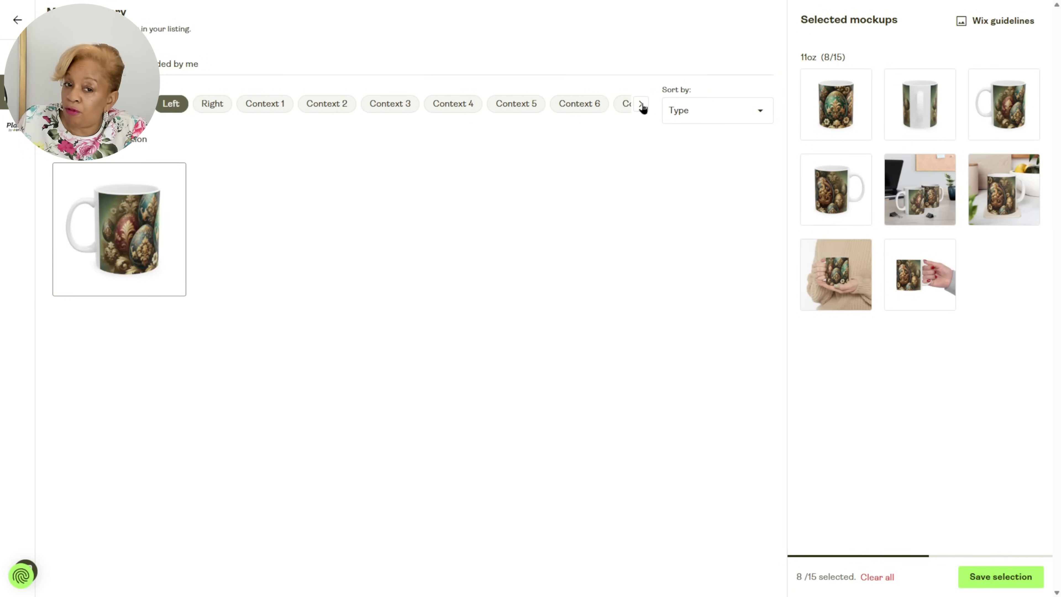
left_click(641, 104)
left_click(642, 105)
left_click(641, 104)
left_click(641, 105)
left_click(641, 104)
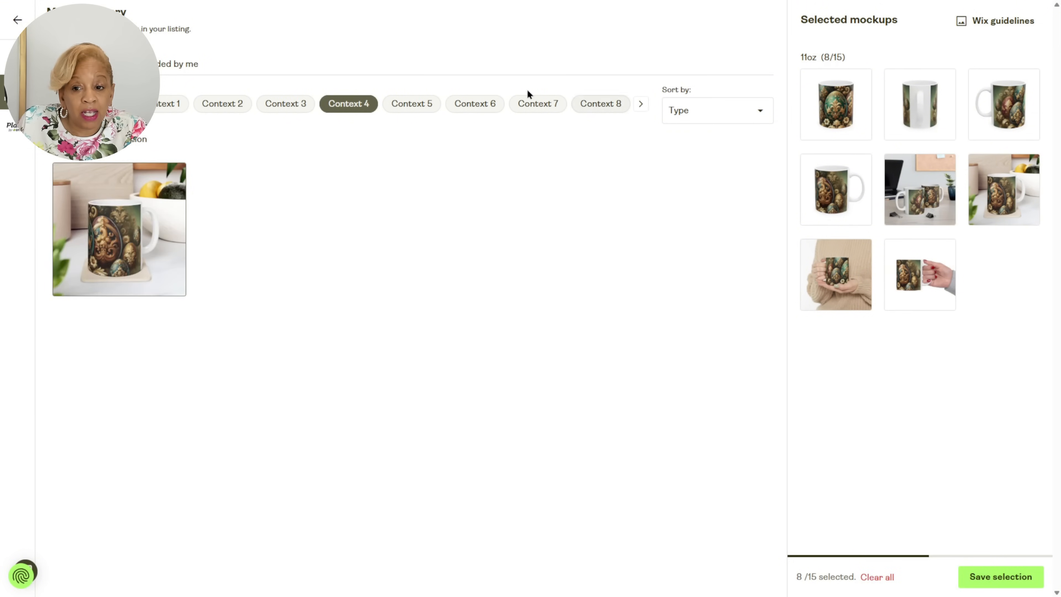
left_click(56, 104)
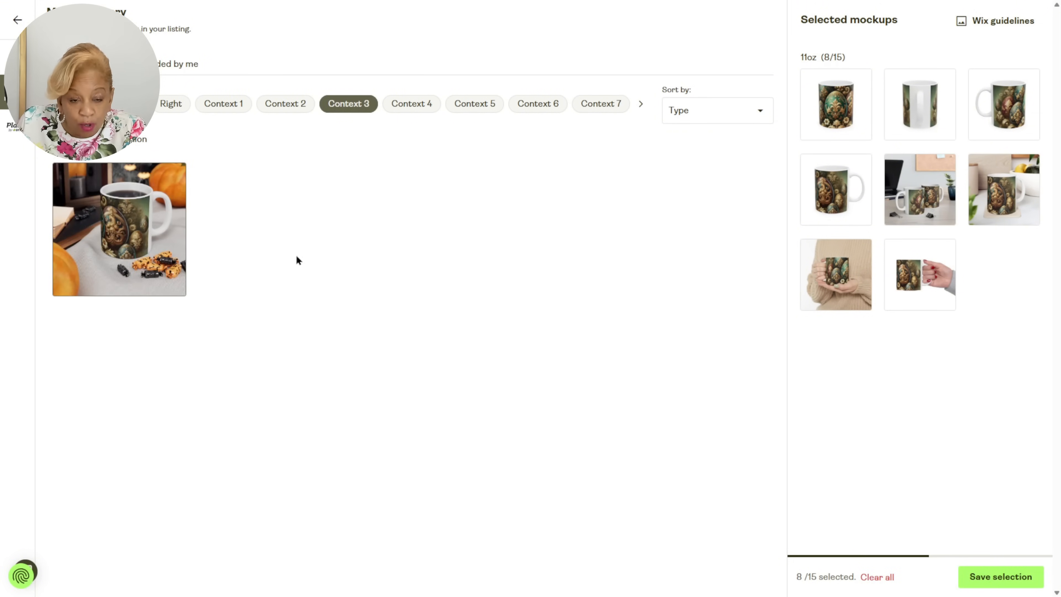
left_click(57, 103)
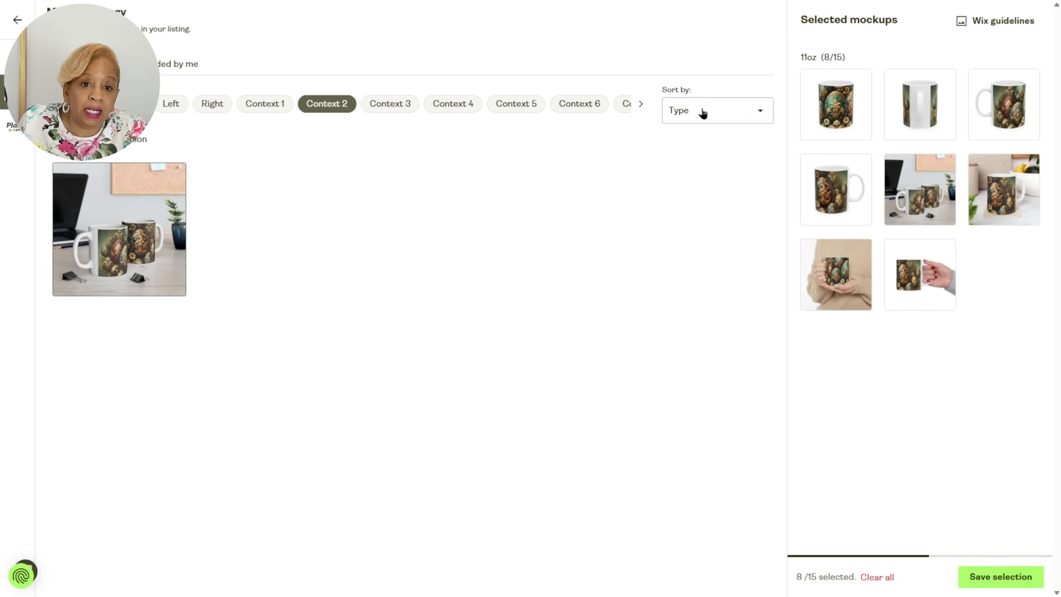
Add the Context 5 mockup of the mug on a wooden table and save the mockup selection.
left_click(641, 104)
left_click(642, 104)
left_click(642, 104)
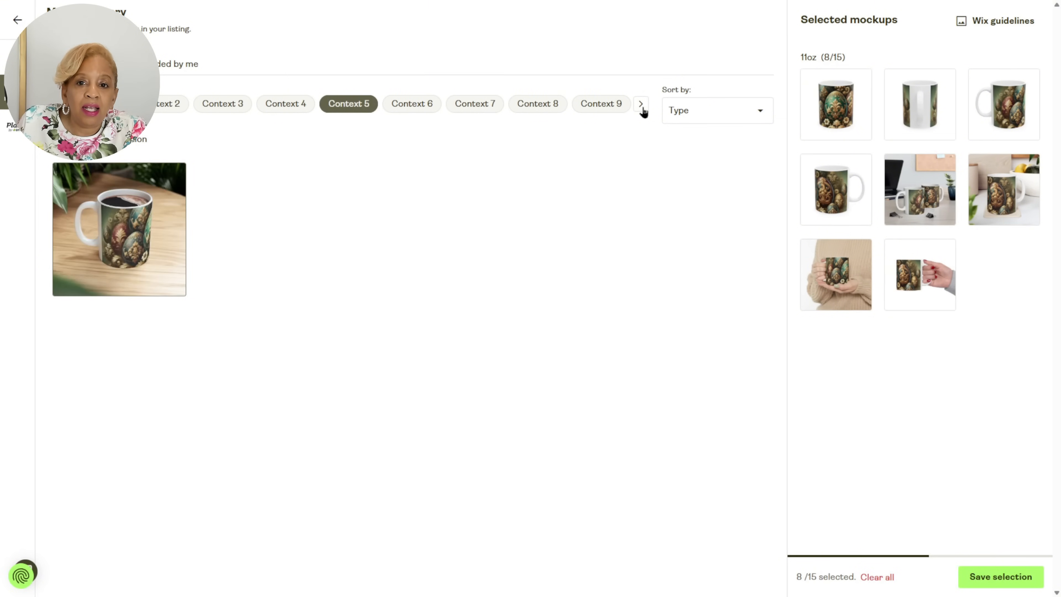
left_click(131, 234)
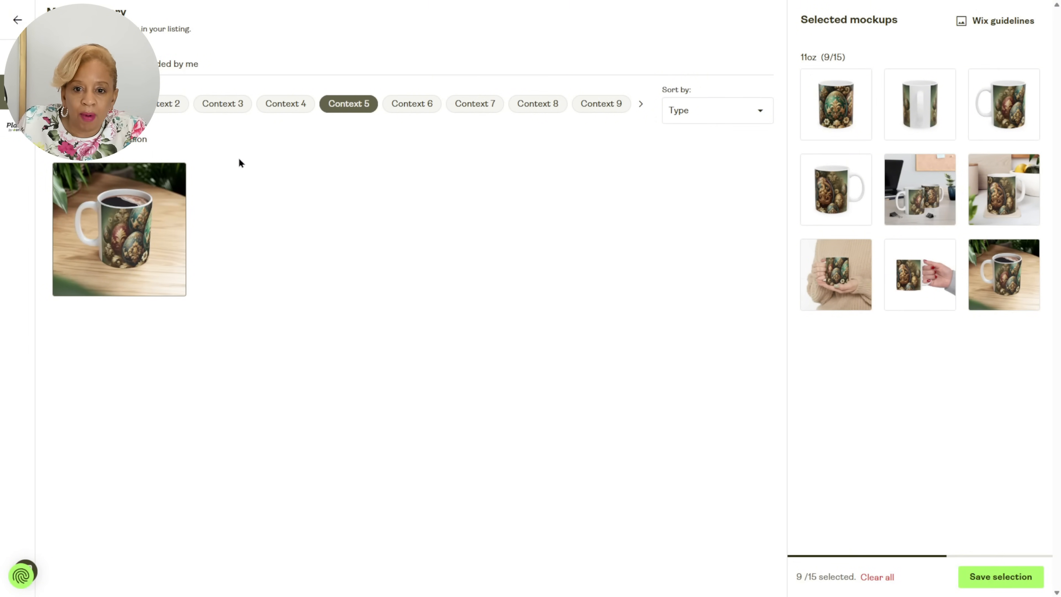
left_click(1009, 568)
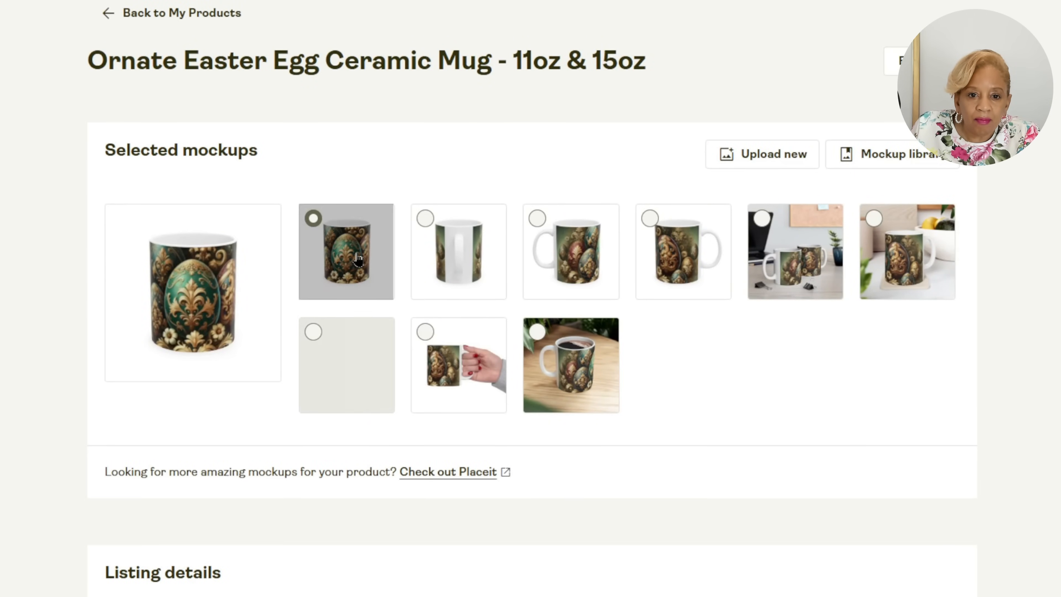
Preview the mug mockups enlarged and make the white-background view with the handle on the mug's left side the main listing image.
left_click(226, 279)
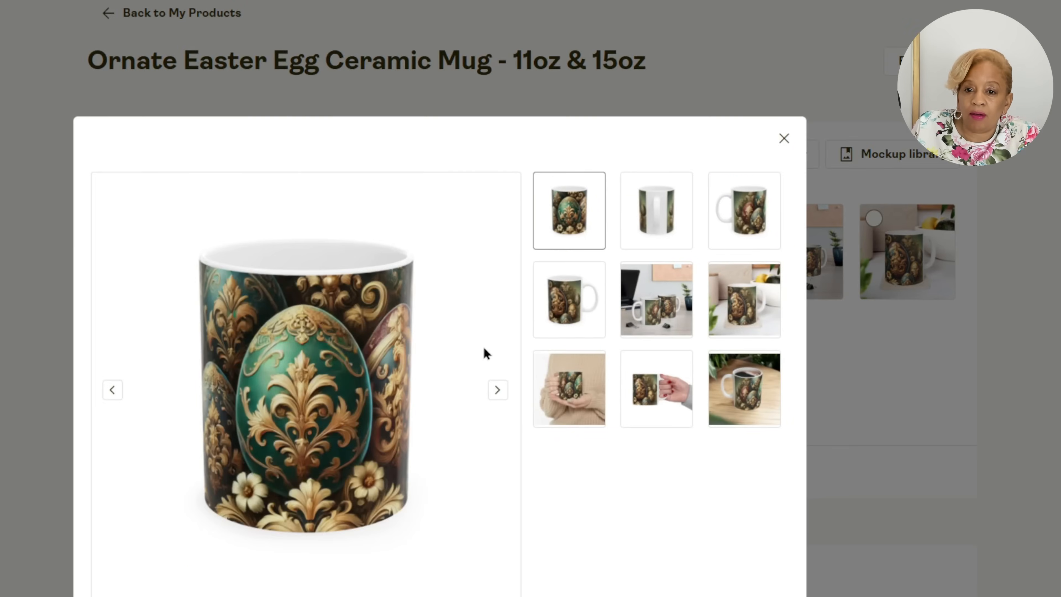
left_click(497, 388)
left_click(783, 138)
left_click(608, 268)
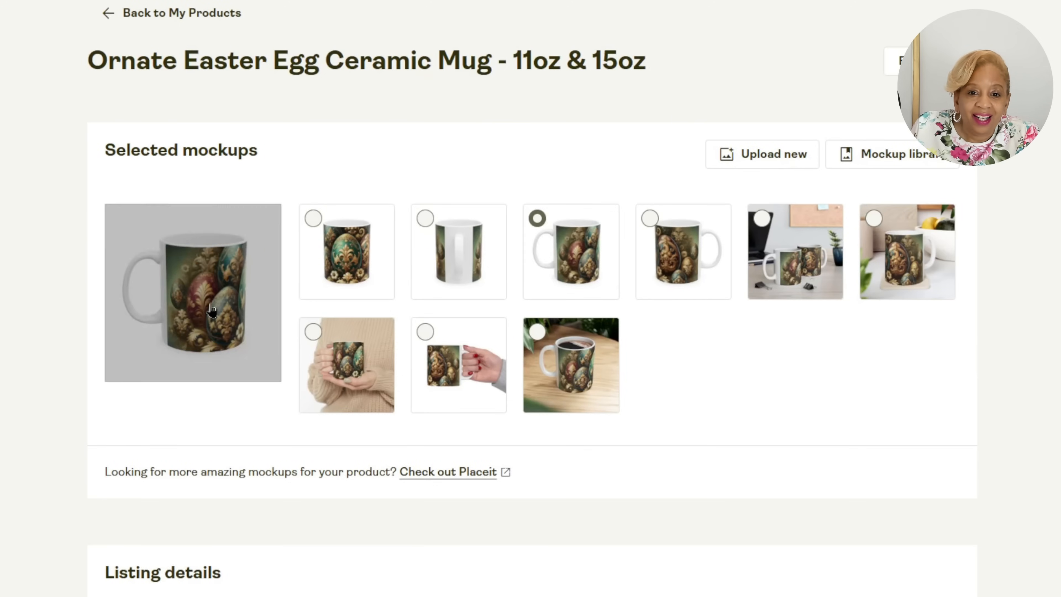
left_click(193, 292)
left_click(498, 390)
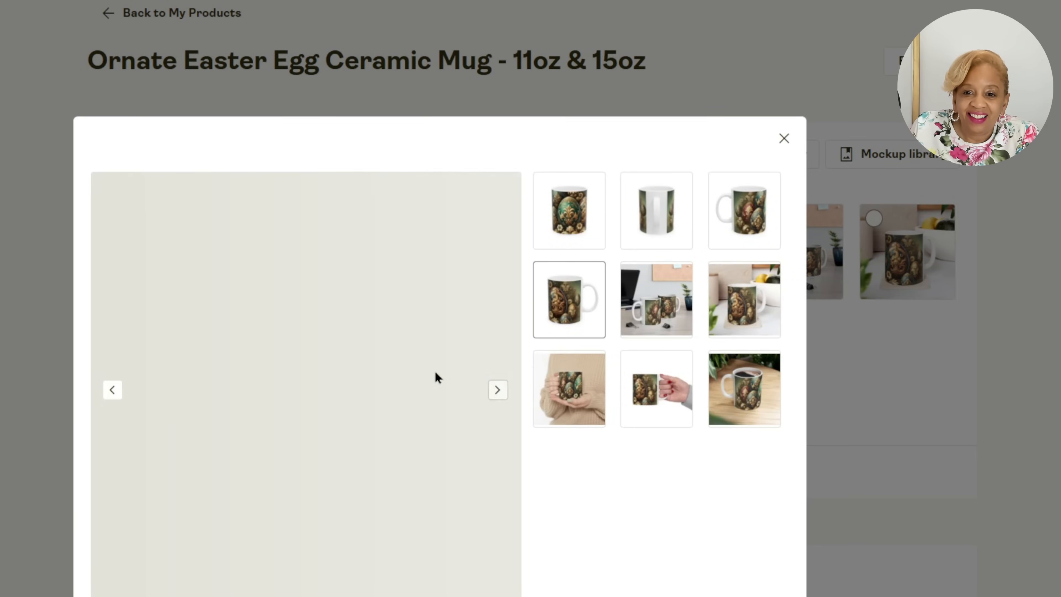
left_click(784, 138)
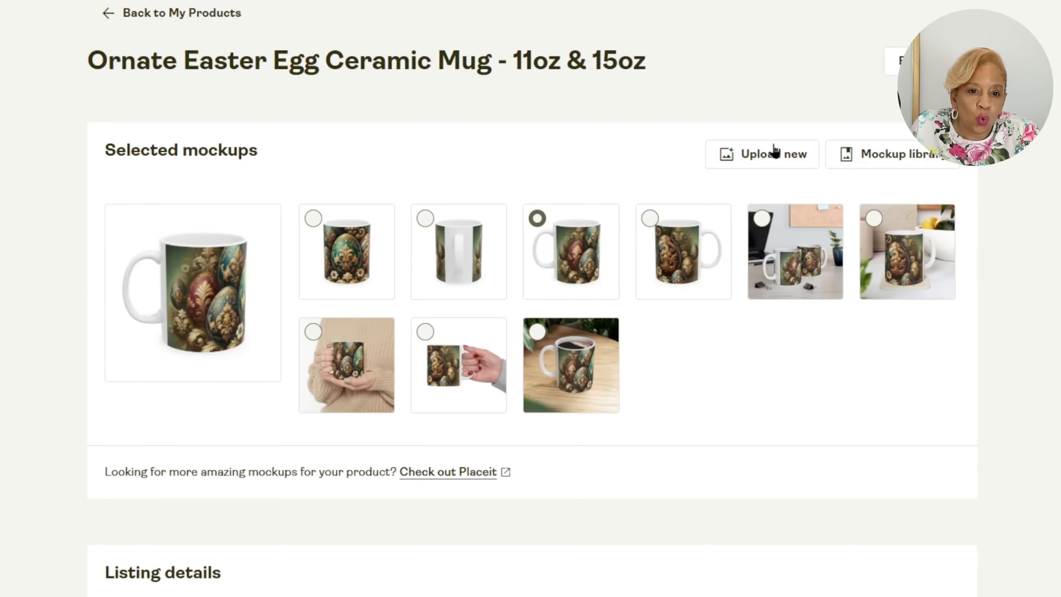
left_click(789, 255)
Review the mug's title and description, and add the imperial size table and the General product safety regulation (GPSR) information.
scroll(674, 396, "down", 10)
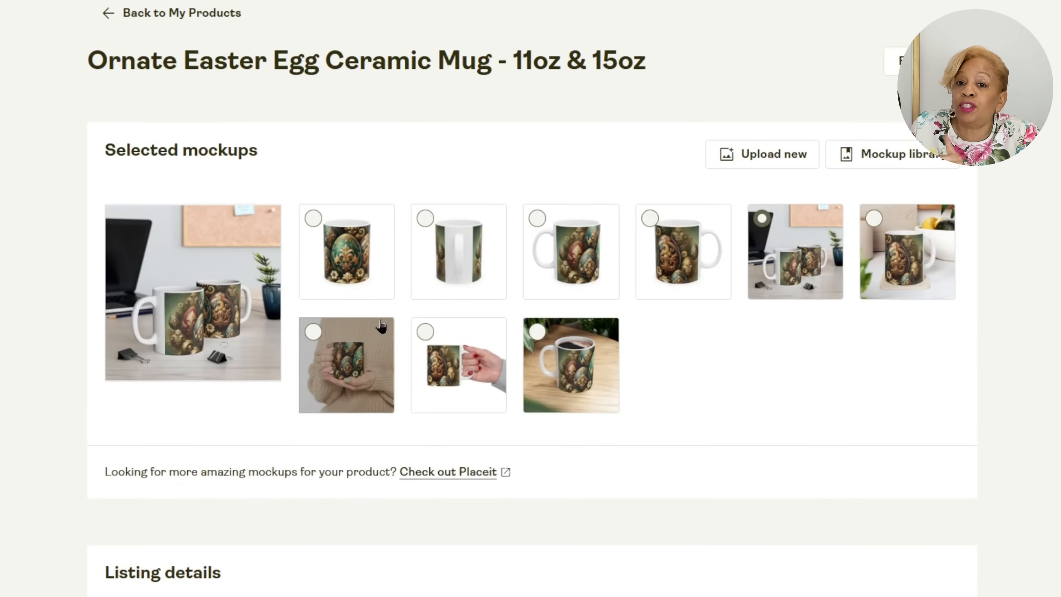
scroll(367, 301, "down", 12)
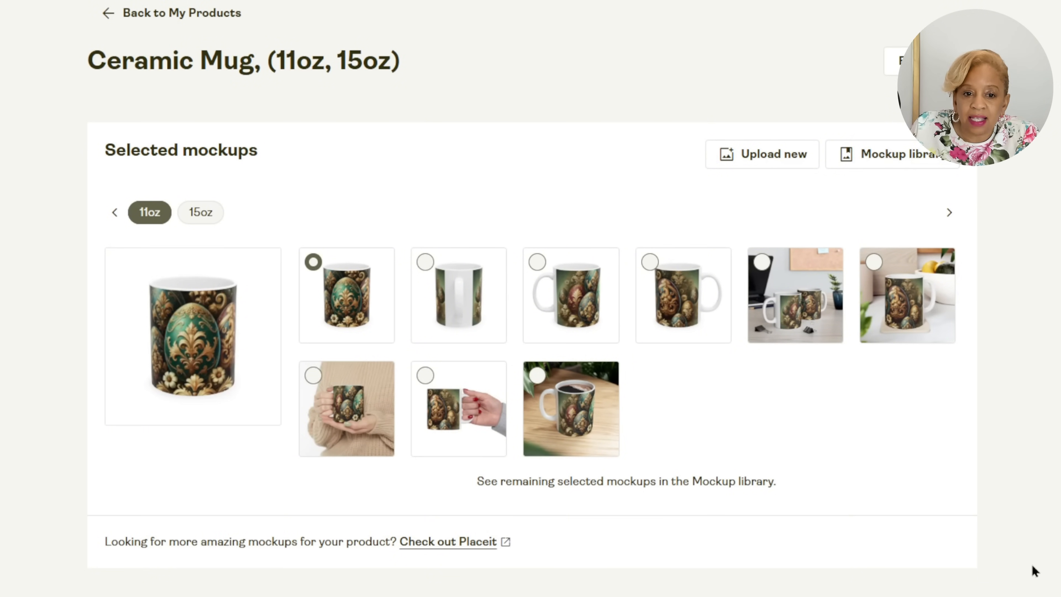
scroll(1032, 565, "down", 10)
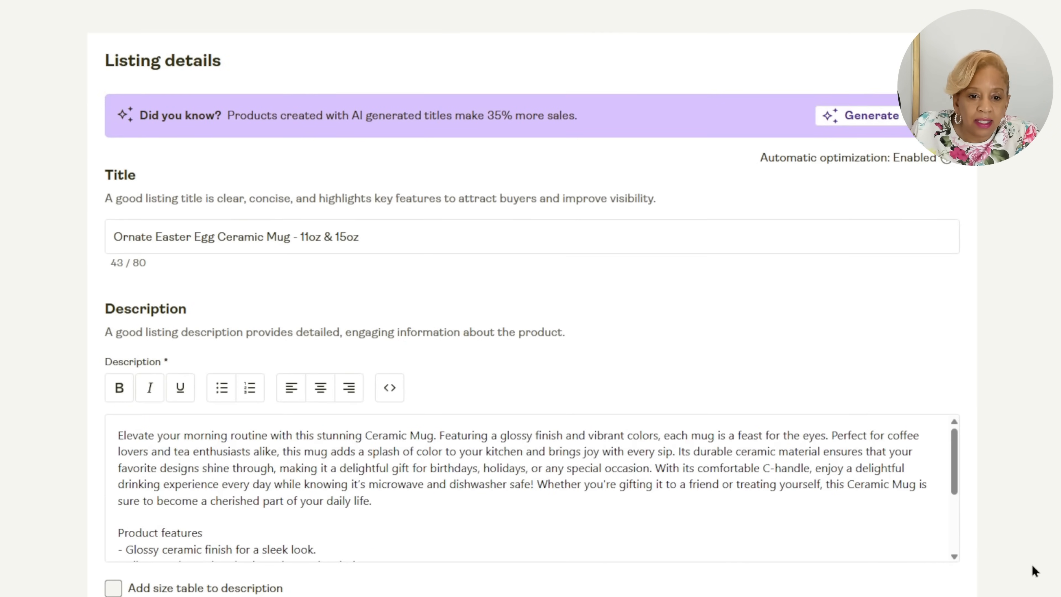
scroll(848, 543, "down", 5)
left_click(848, 542)
scroll(848, 542, "down", 1)
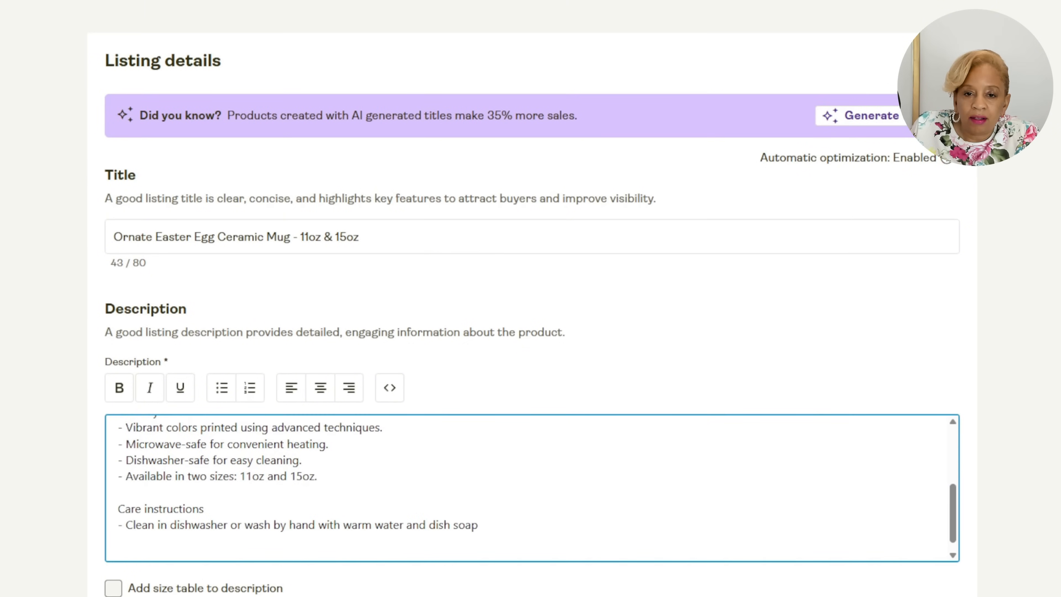
left_click(132, 578)
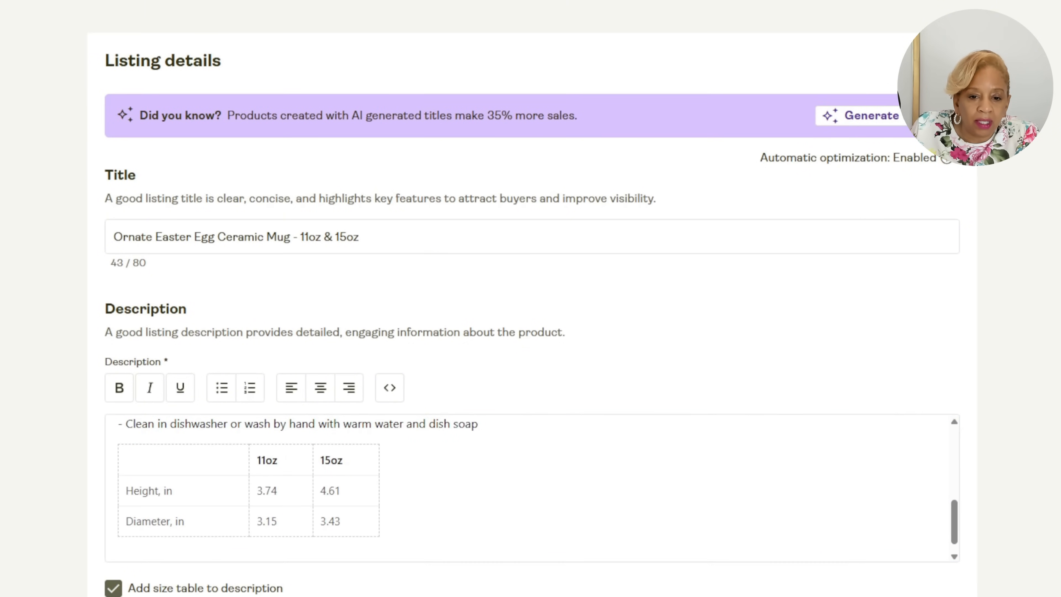
scroll(530, 298, "down", 6)
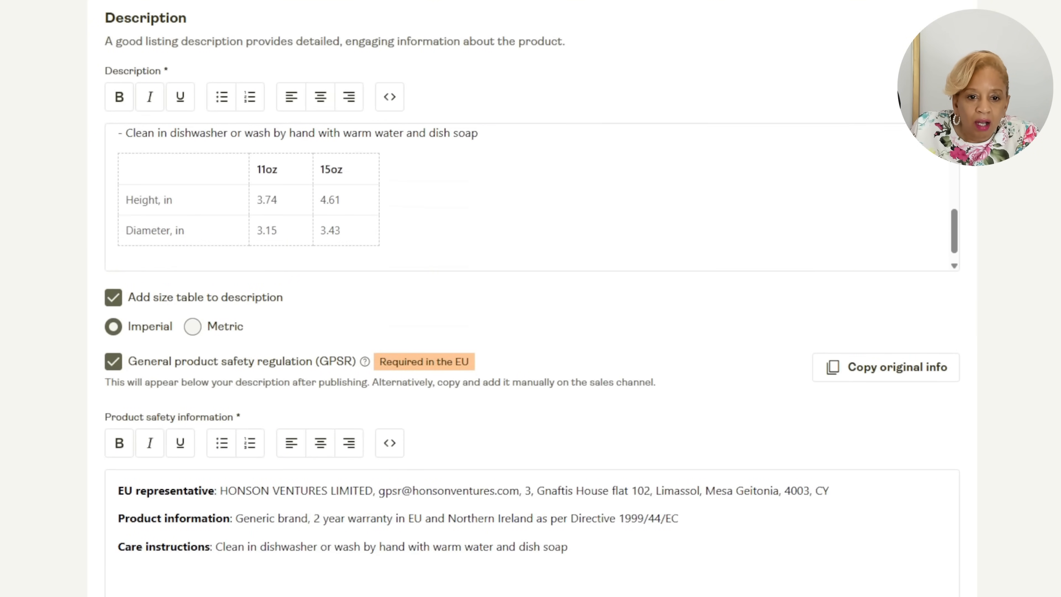
scroll(531, 299, "down", 5)
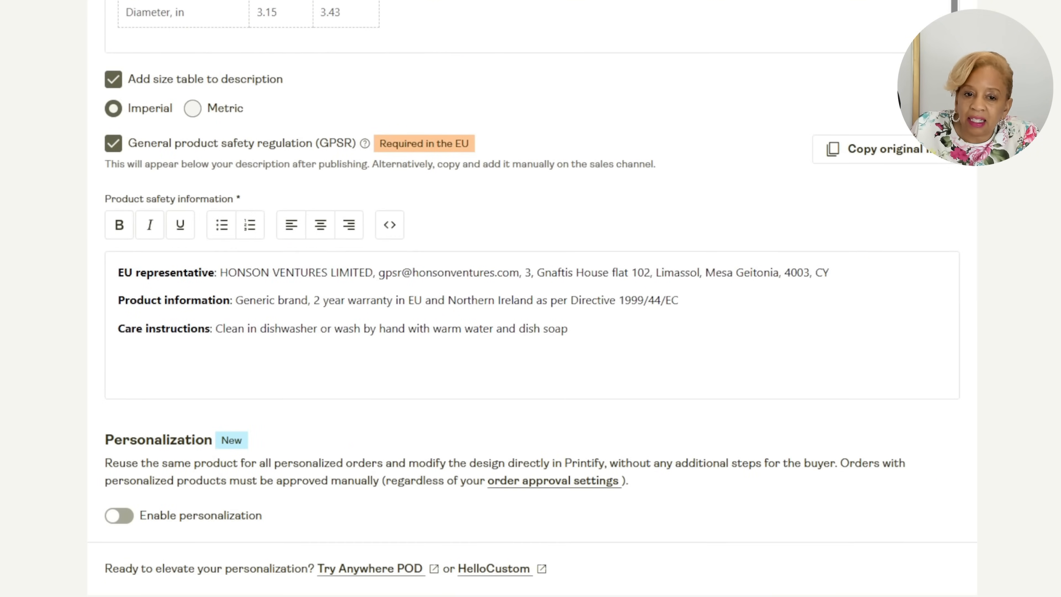
Set the 11oz mug's retail price to USD 8.
scroll(198, 481, "down", 10)
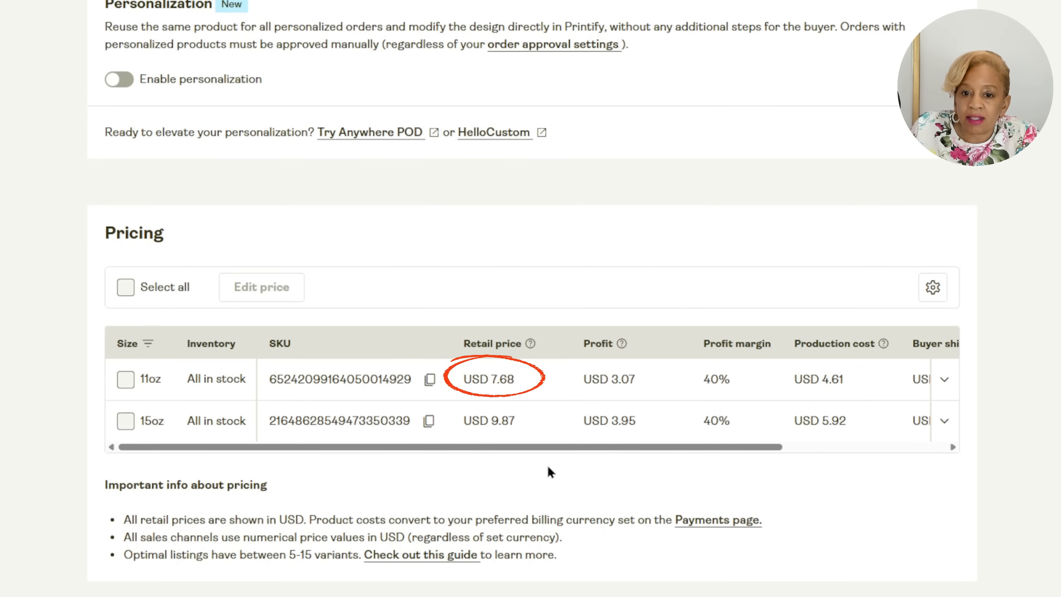
left_click(544, 389)
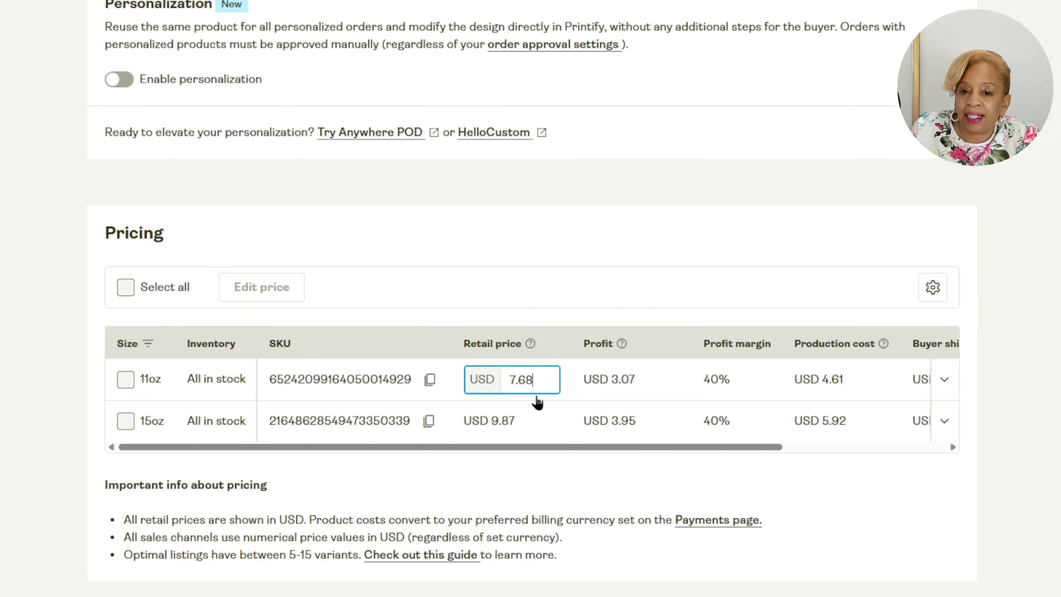
key("ctrl+a")
type("8")
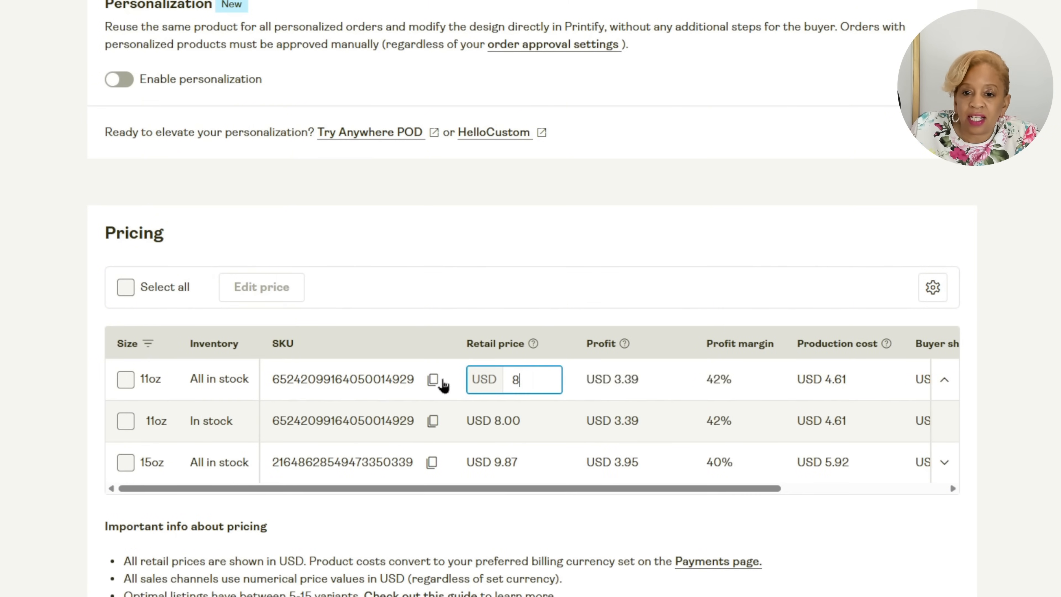
key("Return")
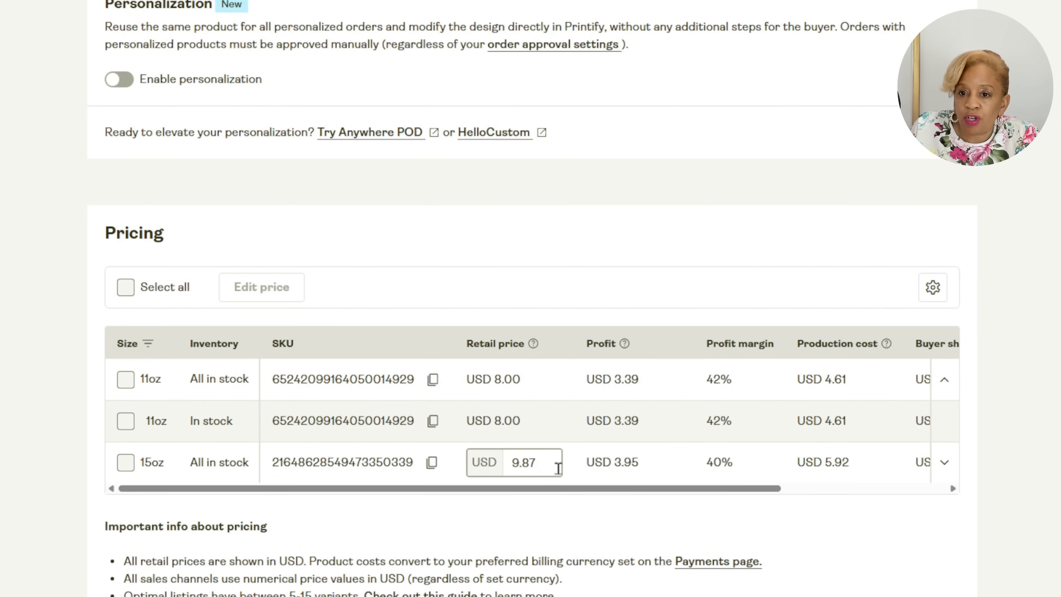
Set the 15oz mug's retail price to USD 10 and publish the mug to the store.
left_click(556, 469)
key("ctrl+a")
type("10")
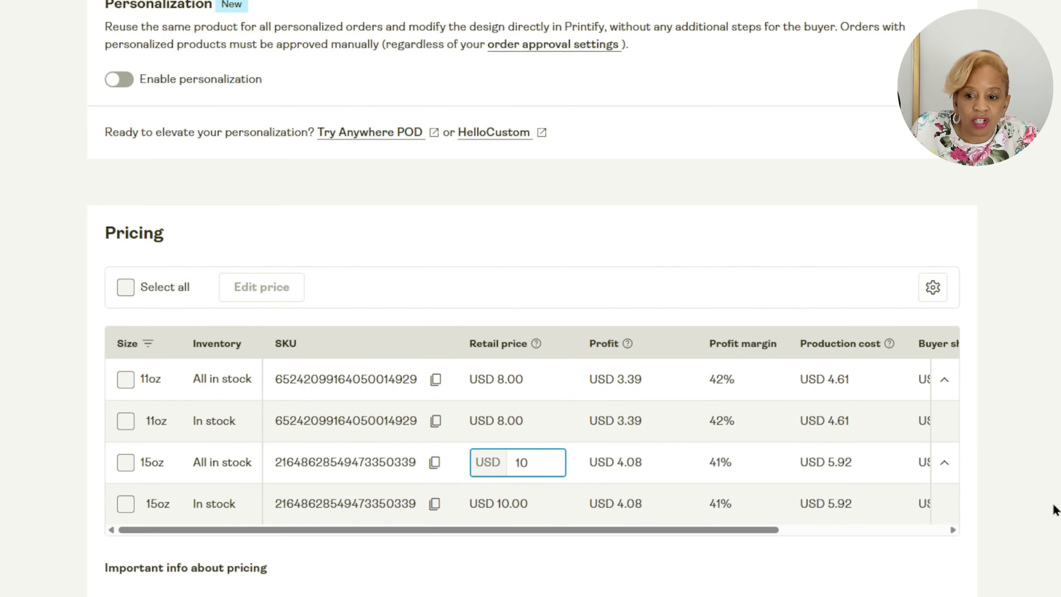
key("Return")
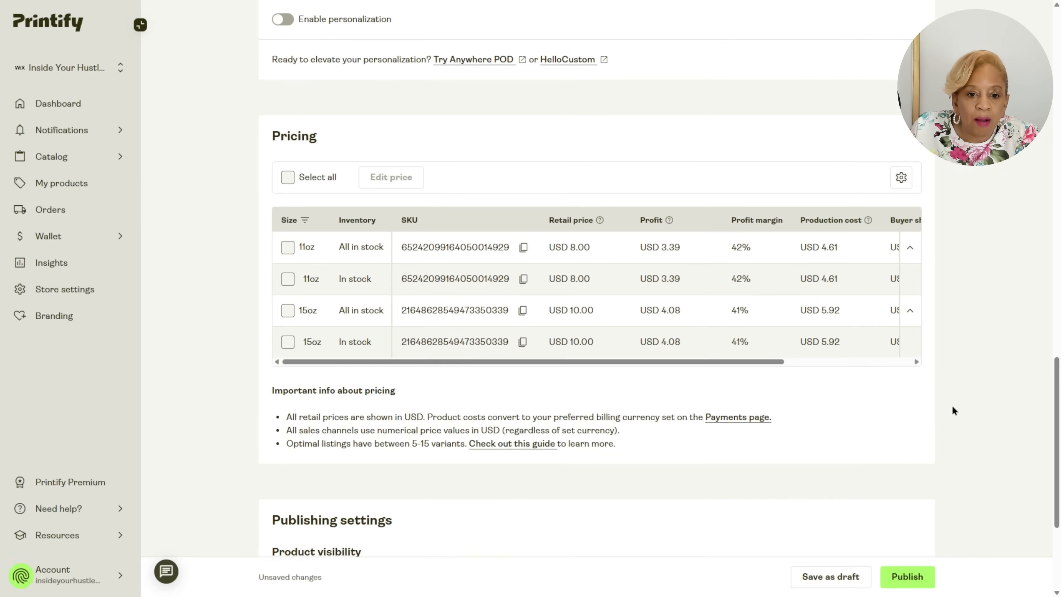
scroll(952, 408, "down", 5)
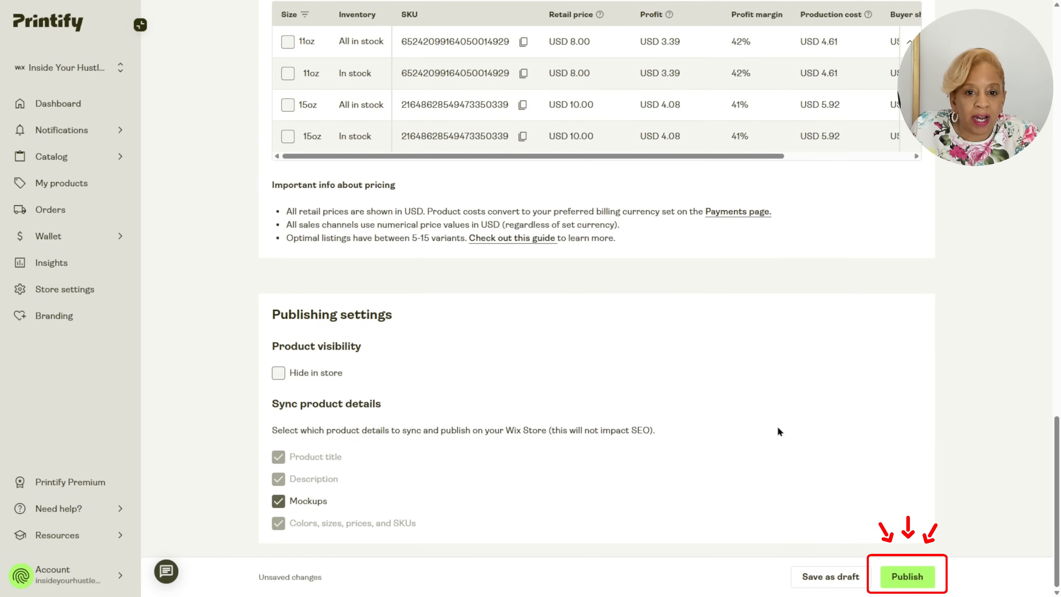
left_click(908, 576)
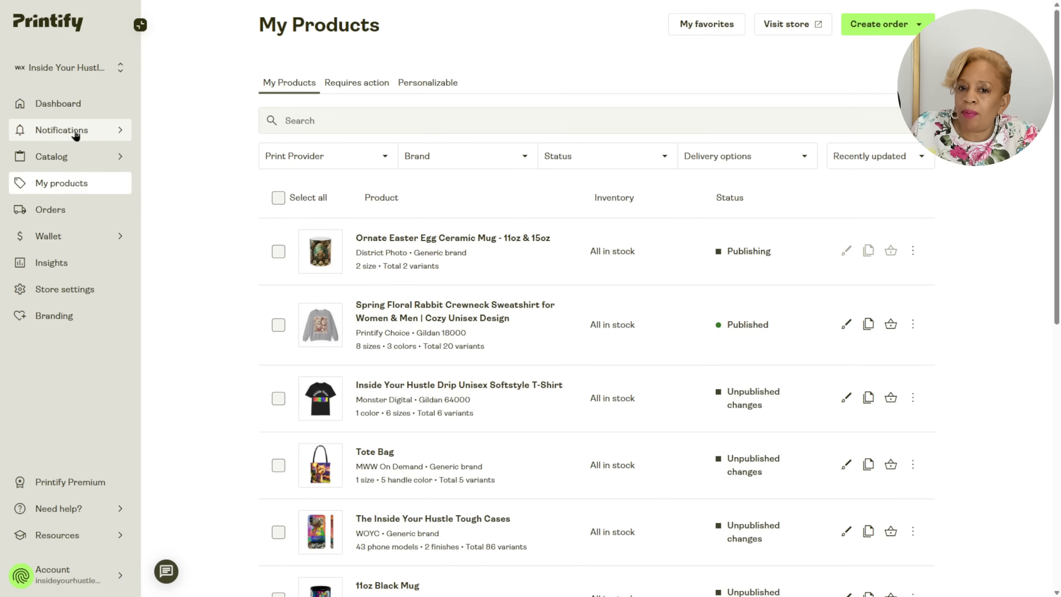
Find the Tablecloth in the catalog's Kitchen Accessories category and start designing it with the Colorway provider.
left_click(54, 157)
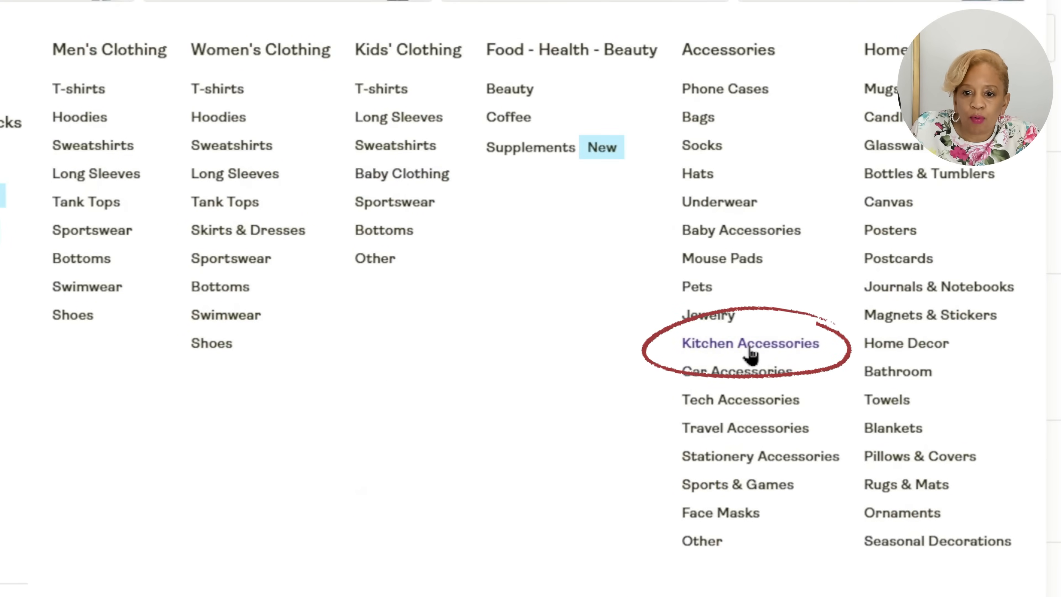
left_click(750, 353)
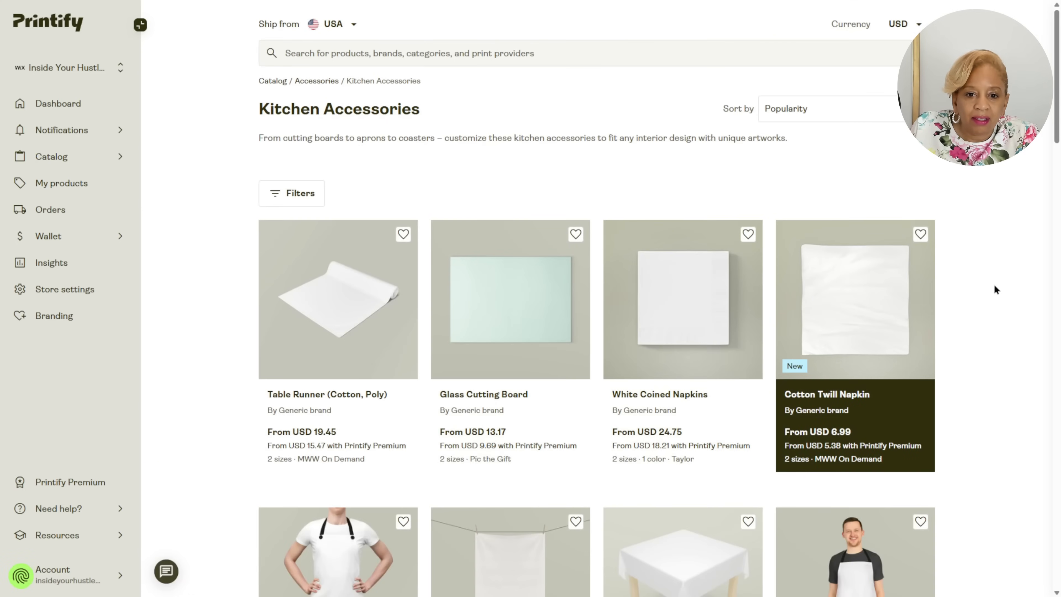
scroll(970, 288, "down", 5)
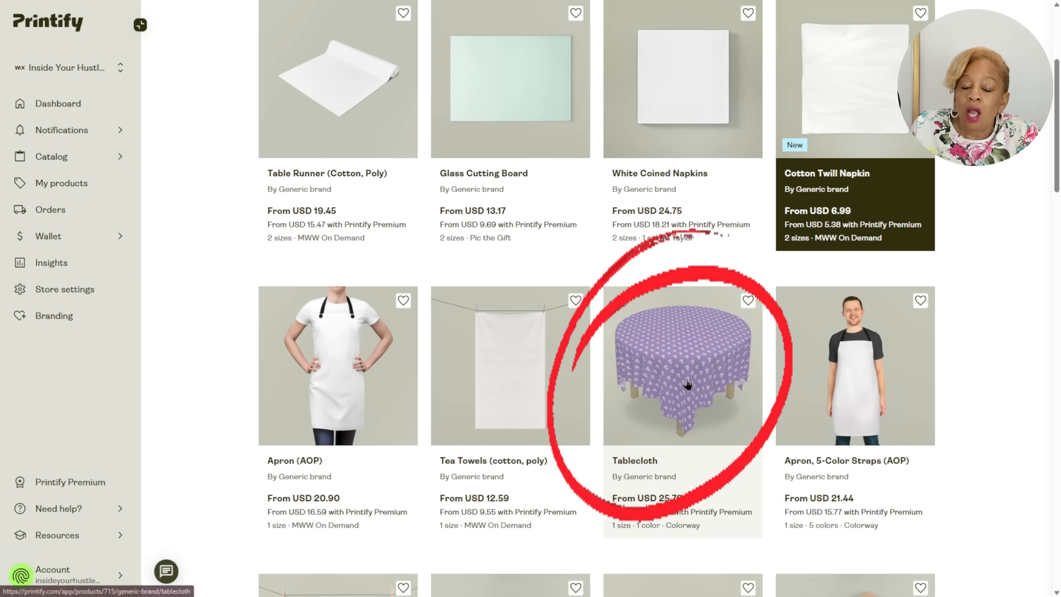
left_click(687, 384)
scroll(818, 301, "down", 8)
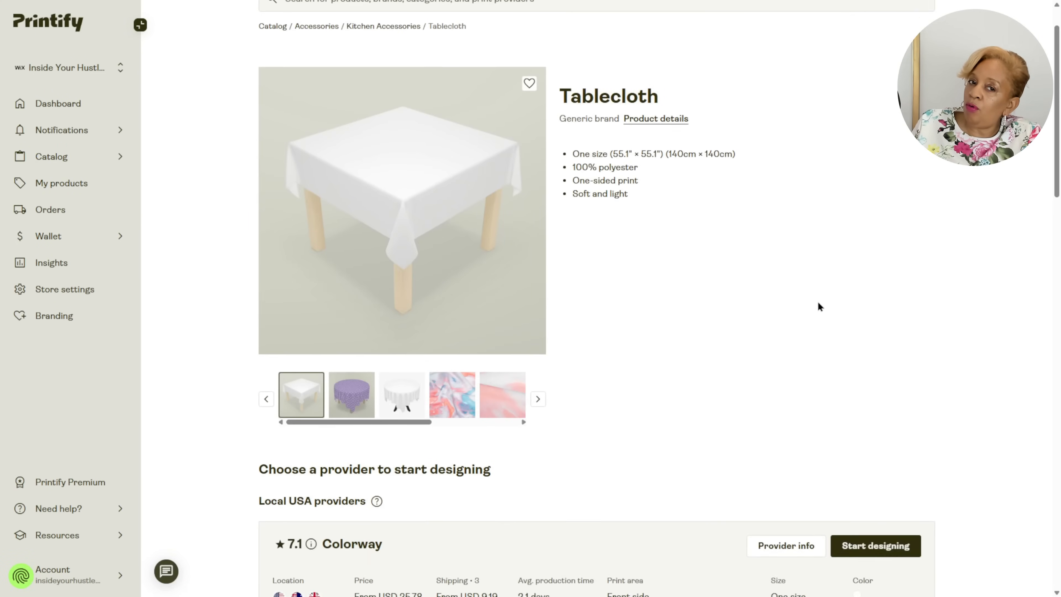
left_click(905, 270)
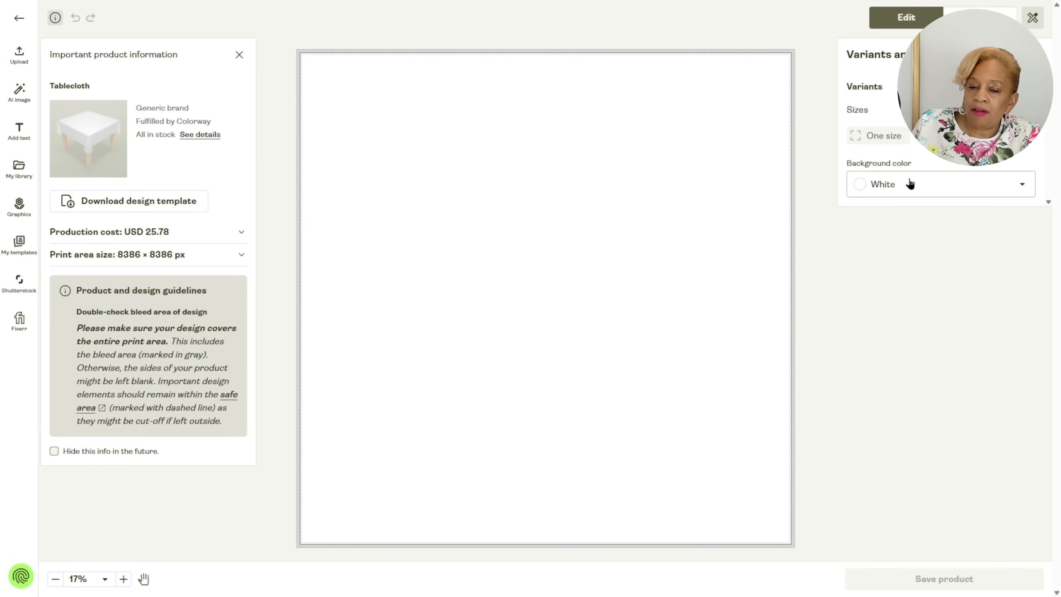
Place the tablecloth.svg artwork across the whole print area at 55.91 × 55.91 in and save the product.
left_click(19, 55)
left_click(135, 99)
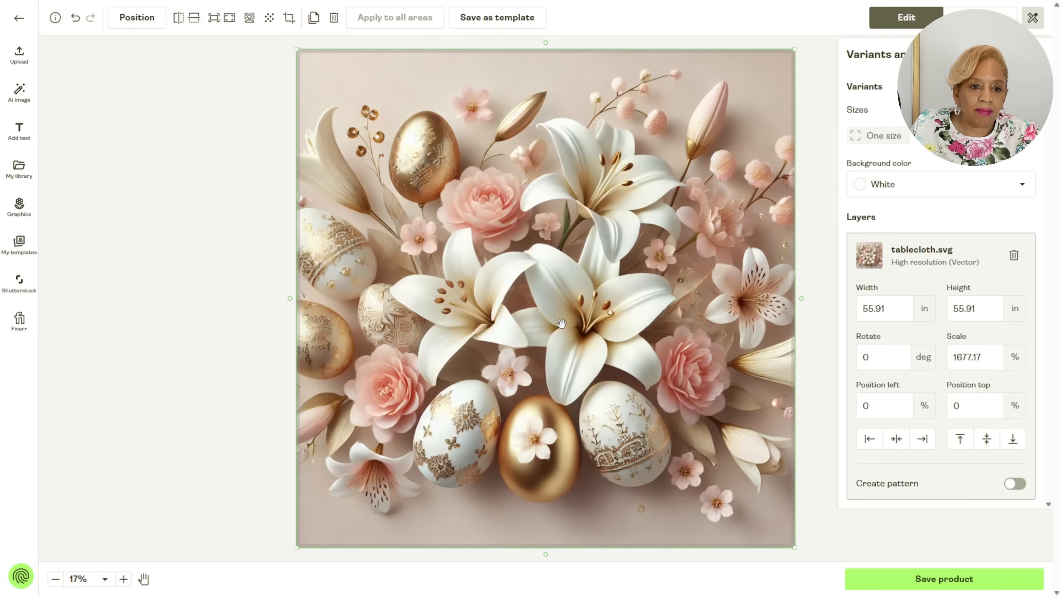
left_click(940, 585)
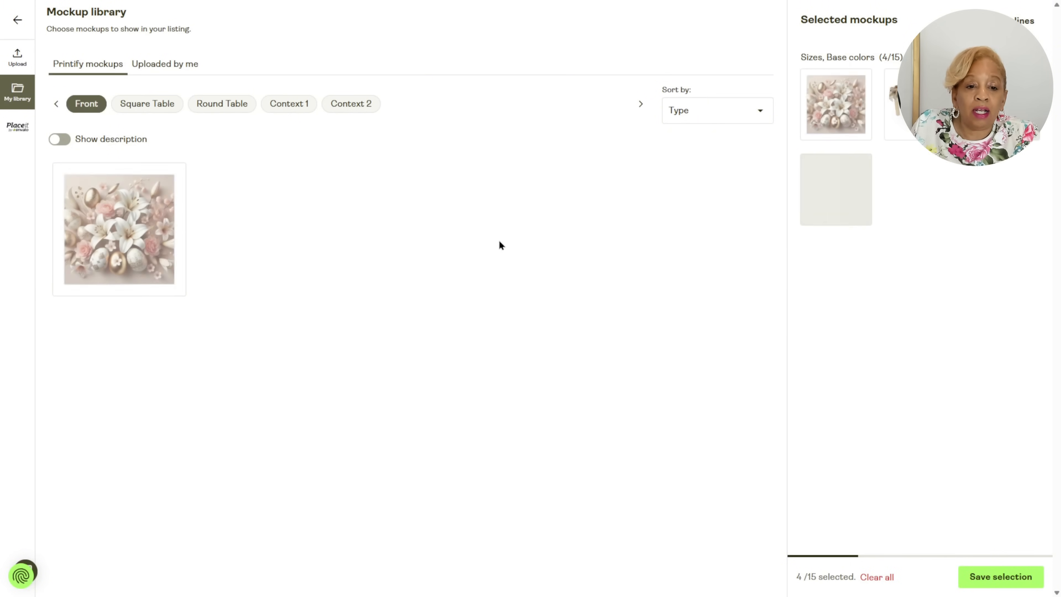
Look through the Square Table, Round Table and Context 1 mockups and add the Context 2 scene to the selection.
left_click(147, 103)
left_click(221, 103)
left_click(288, 104)
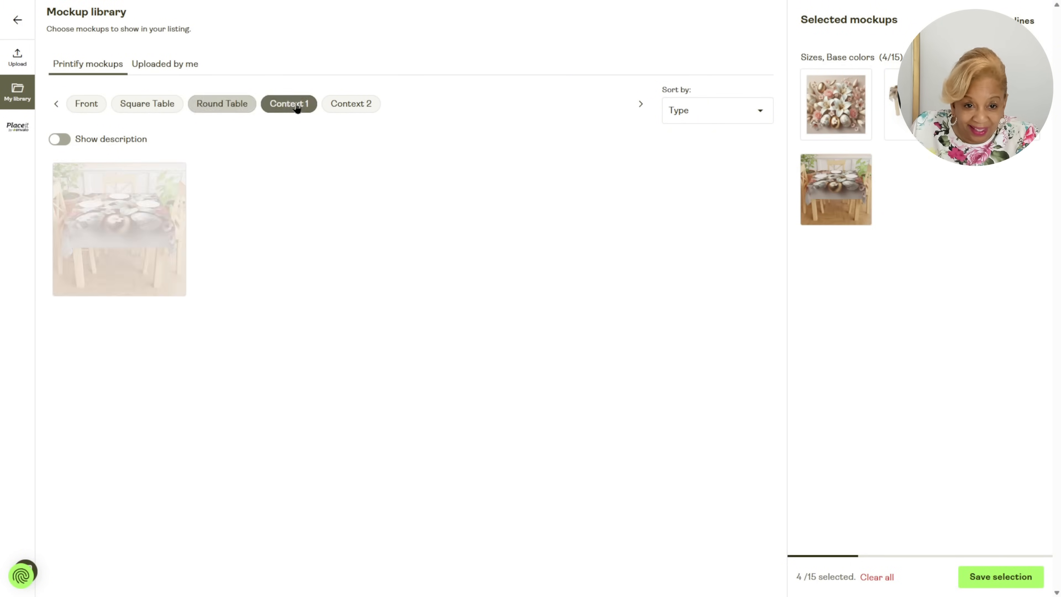
left_click(350, 104)
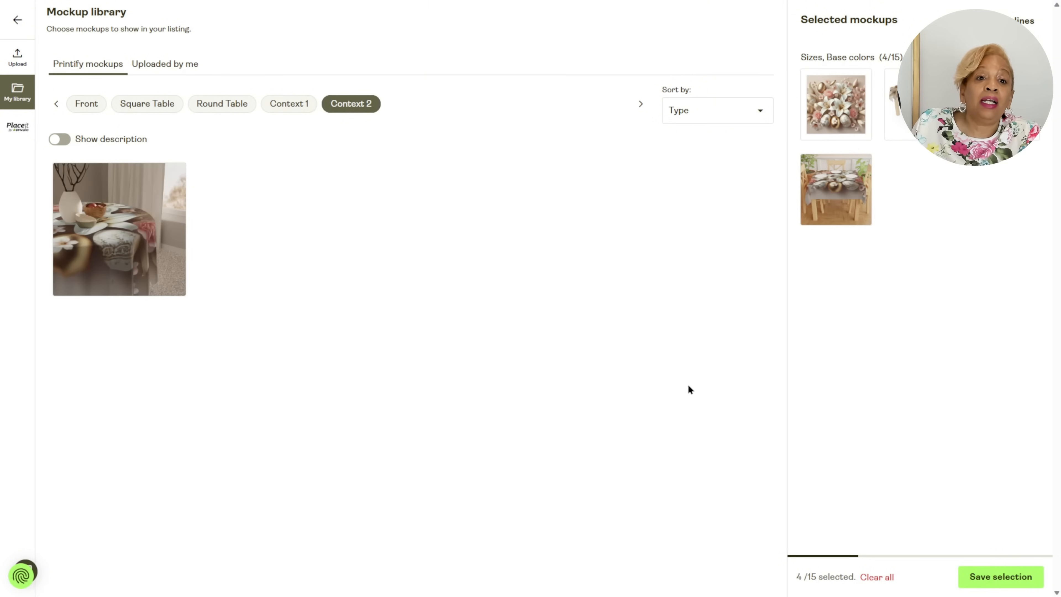
left_click(158, 255)
Recheck the Context 1, Round Table, Square Table and Front mockups and save the tablecloth's mockup selection.
left_click(293, 104)
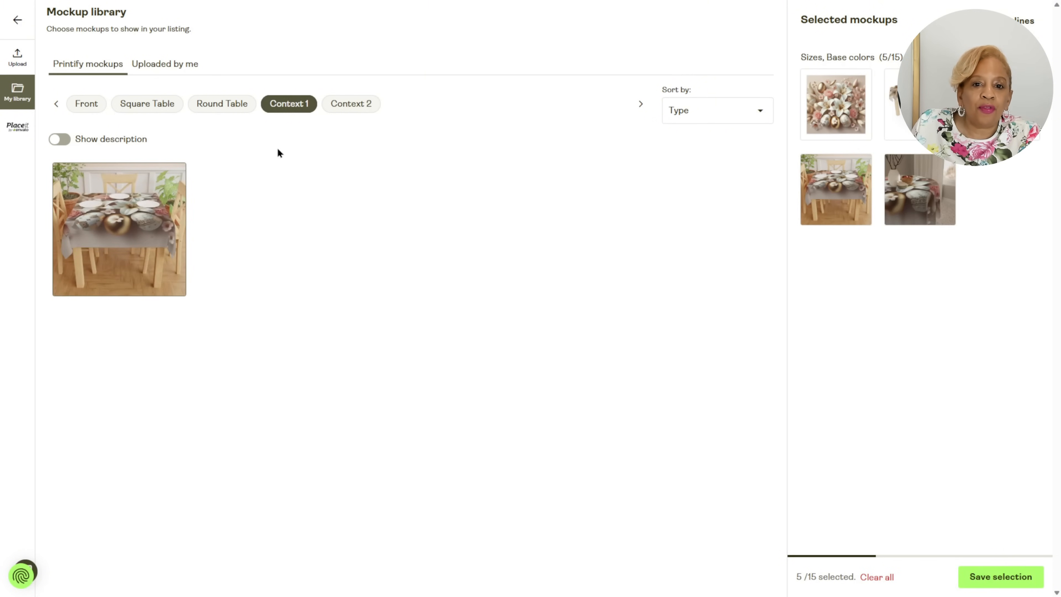
left_click(222, 103)
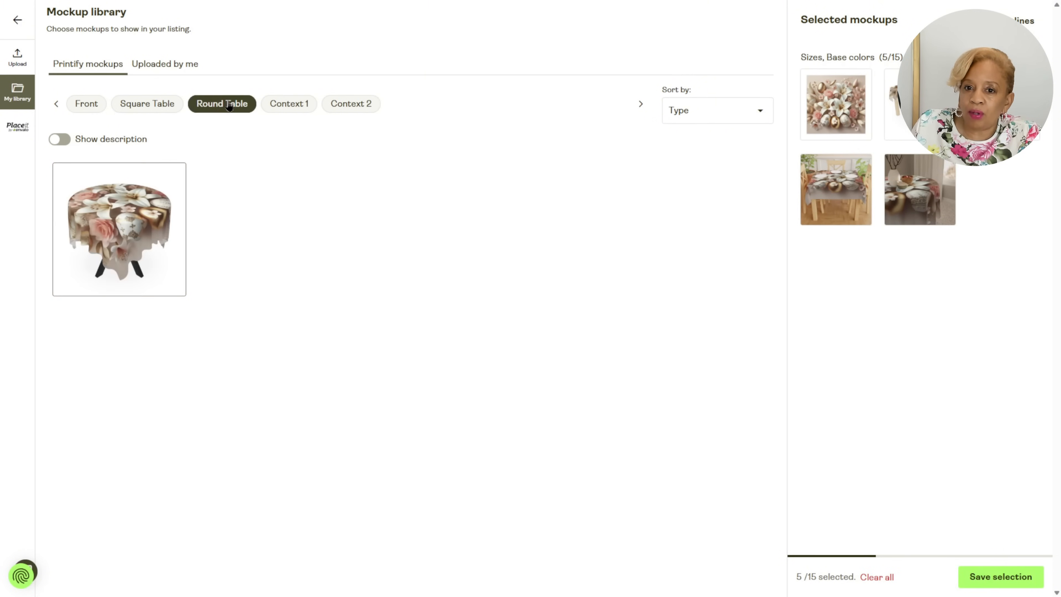
left_click(146, 104)
left_click(87, 105)
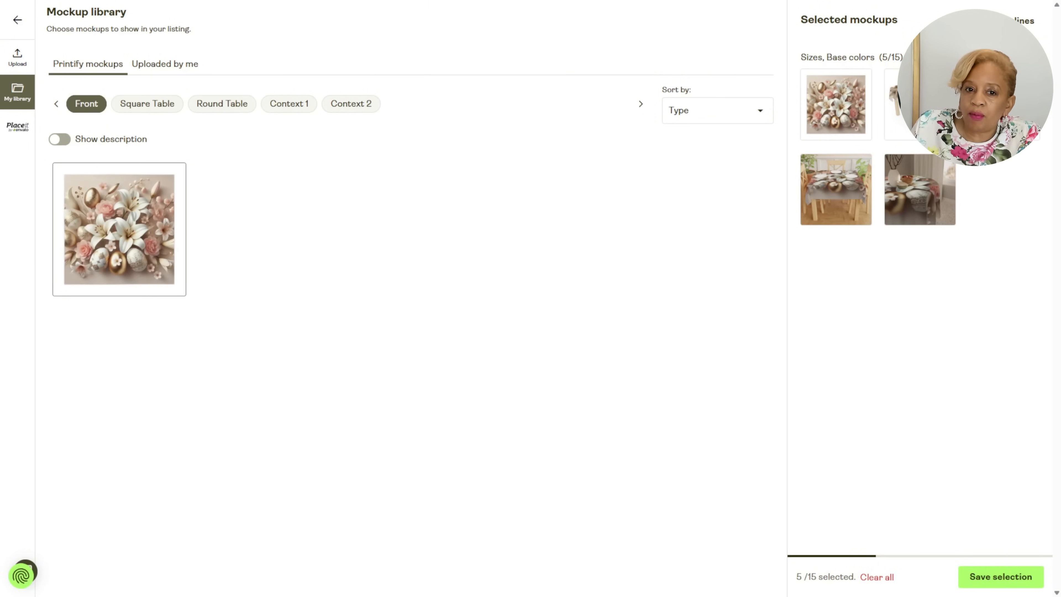
left_click(1001, 576)
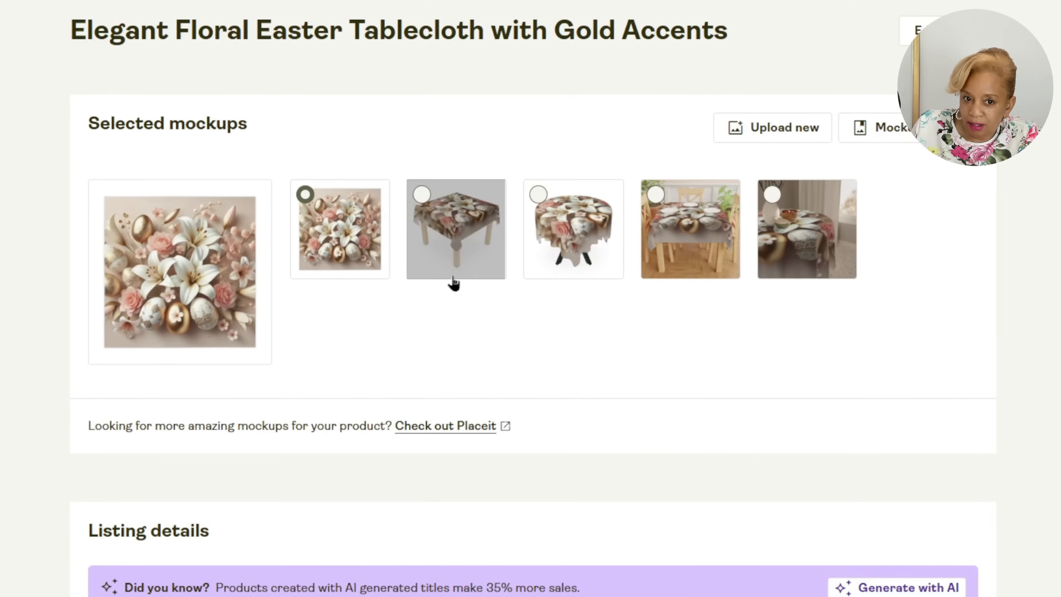
Set the square table mockup as the tablecloth's main image and read through its listing title and description.
left_click(434, 241)
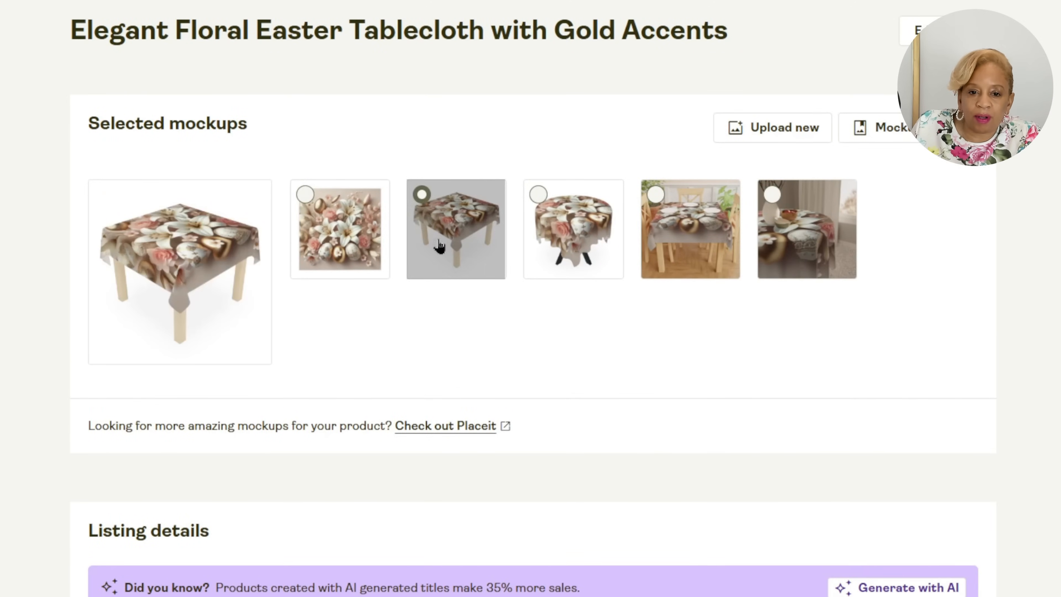
scroll(632, 307, "down", 6)
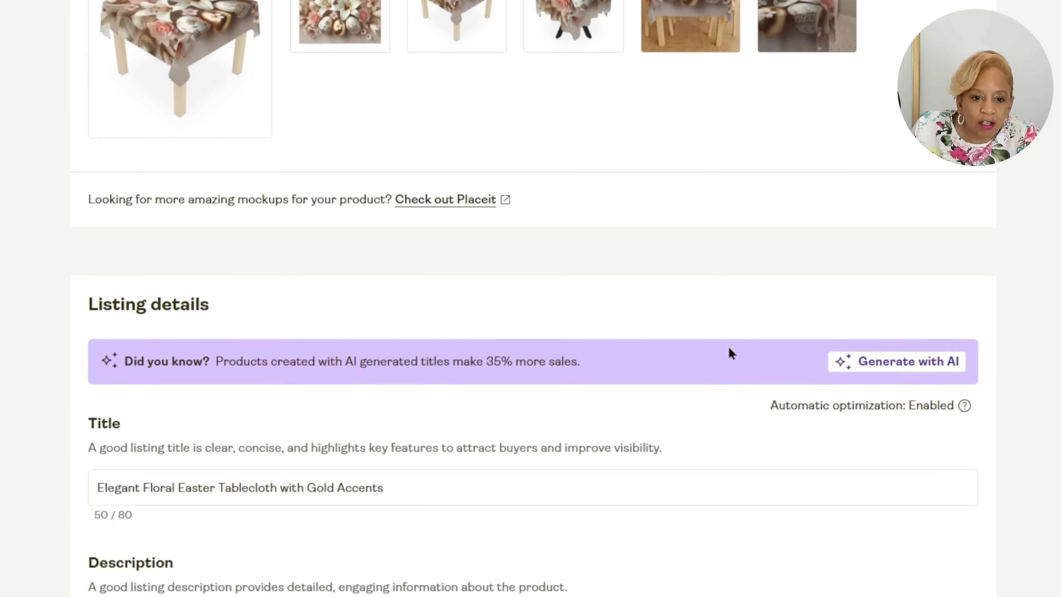
scroll(1043, 295, "down", 3)
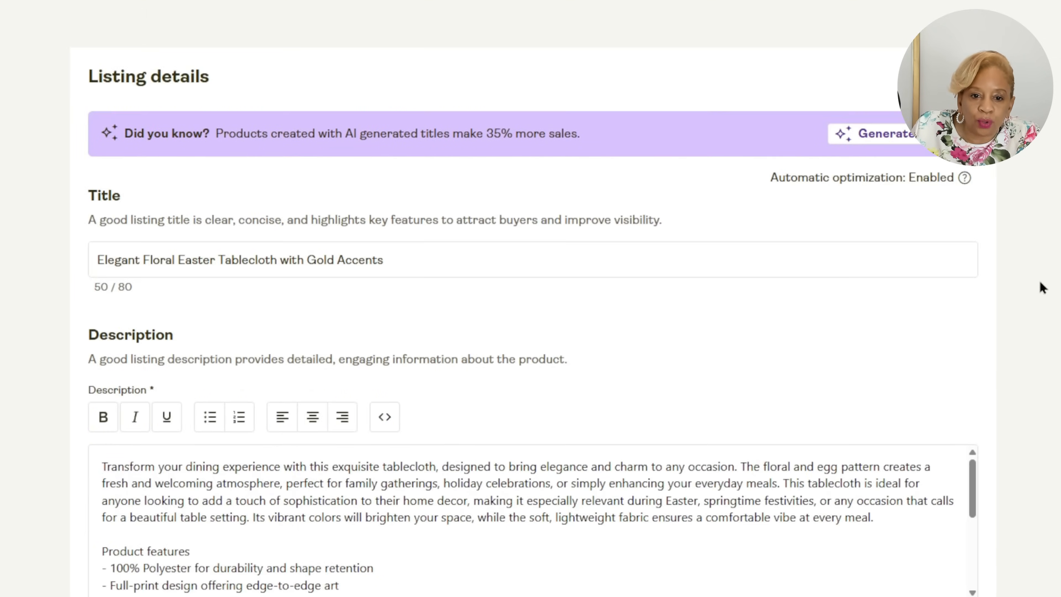
scroll(768, 534, "down", 5)
left_click(779, 527)
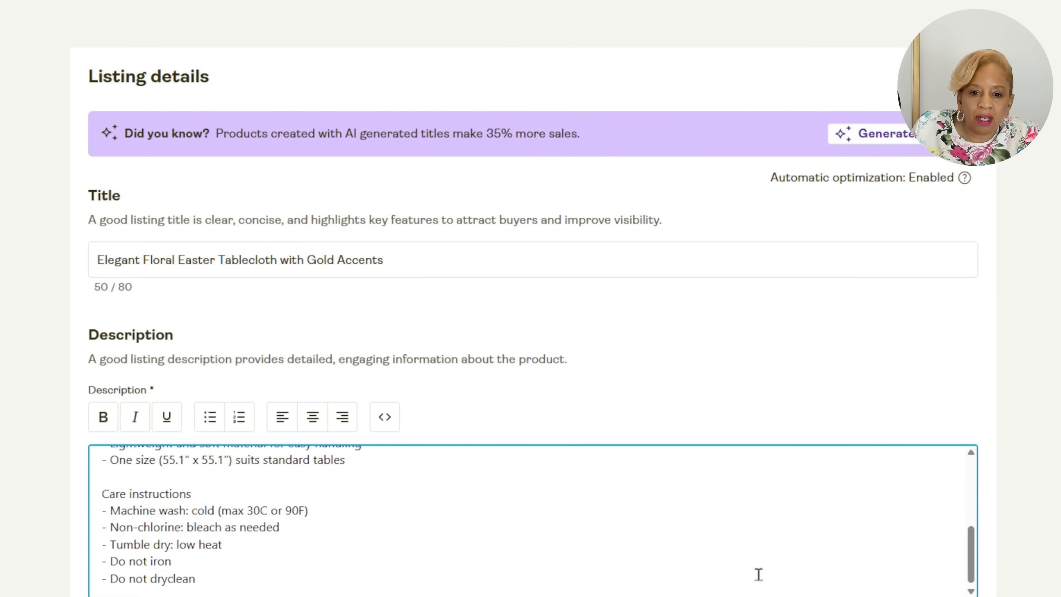
scroll(758, 573, "down", 1)
scroll(267, 505, "down", 1)
scroll(279, 526, "up", 4)
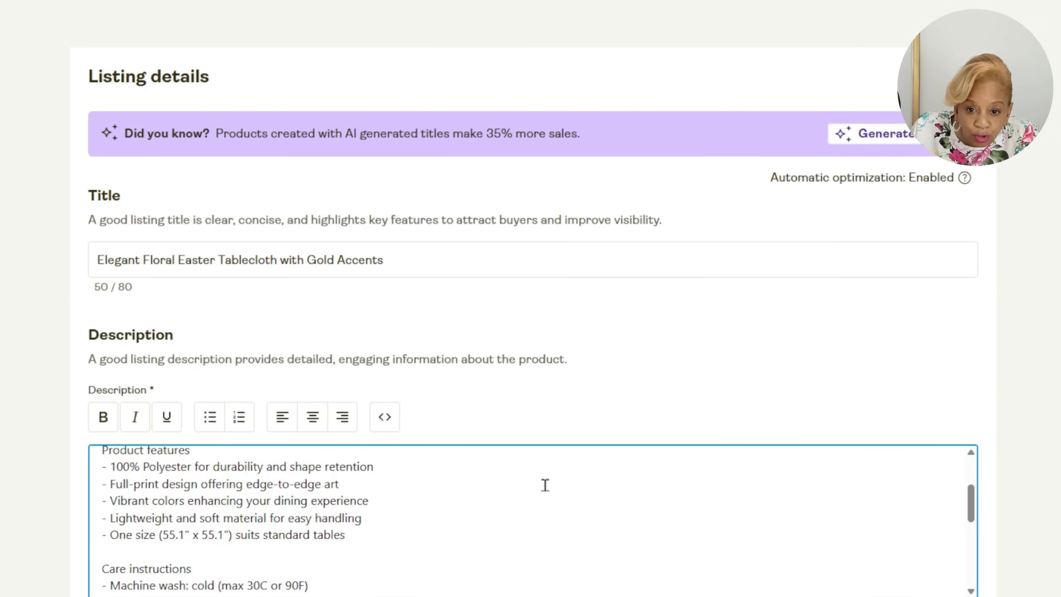
scroll(542, 483, "up", 3)
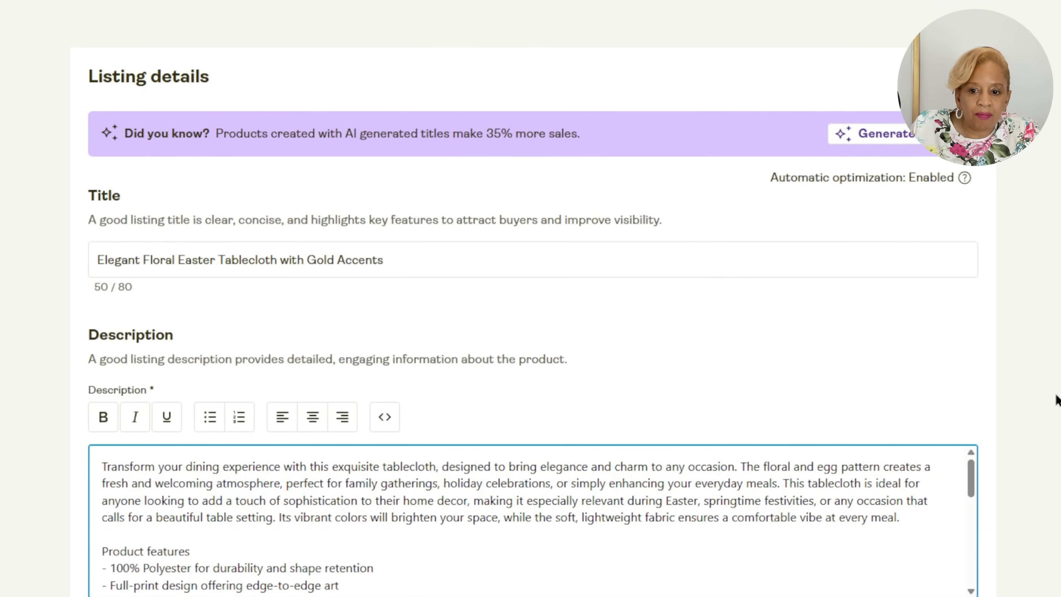
Check the tablecloth's size table, safety regulation option and pricing, and publish the product.
scroll(1048, 451, "down", 5)
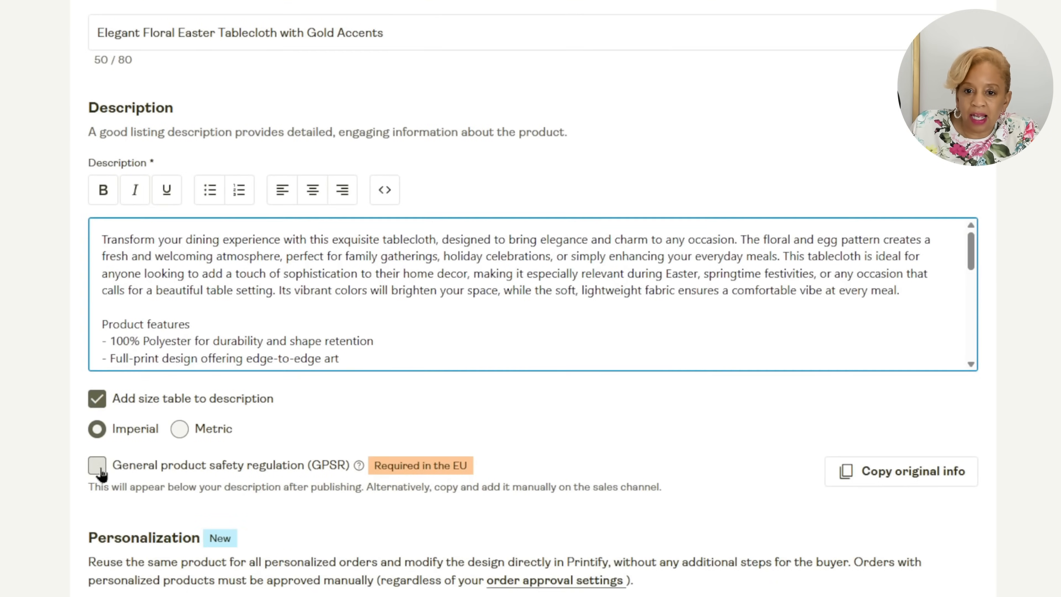
scroll(1047, 452, "down", 15)
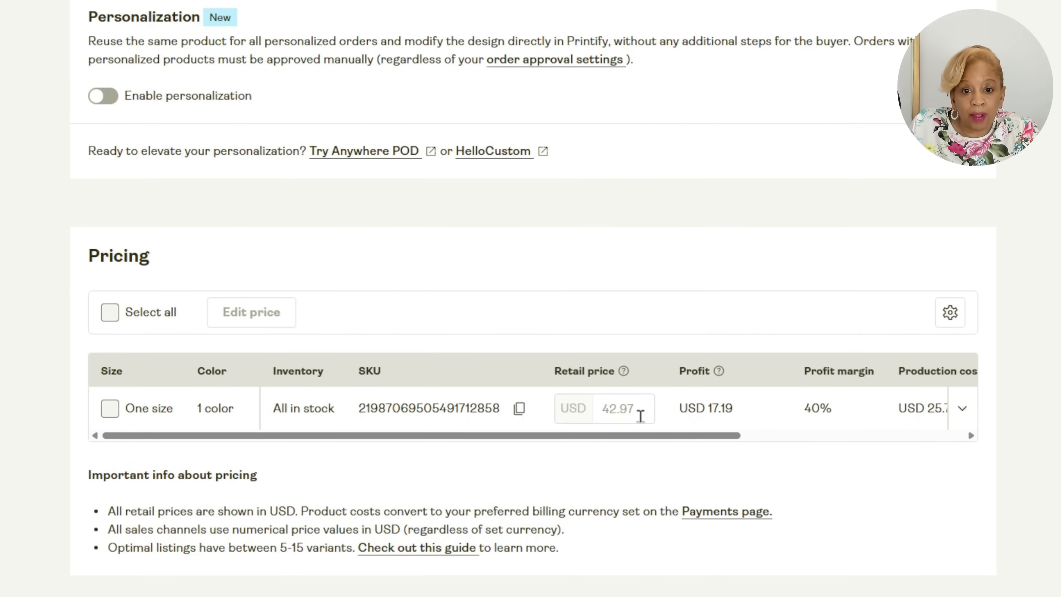
scroll(533, 307, "down", 5)
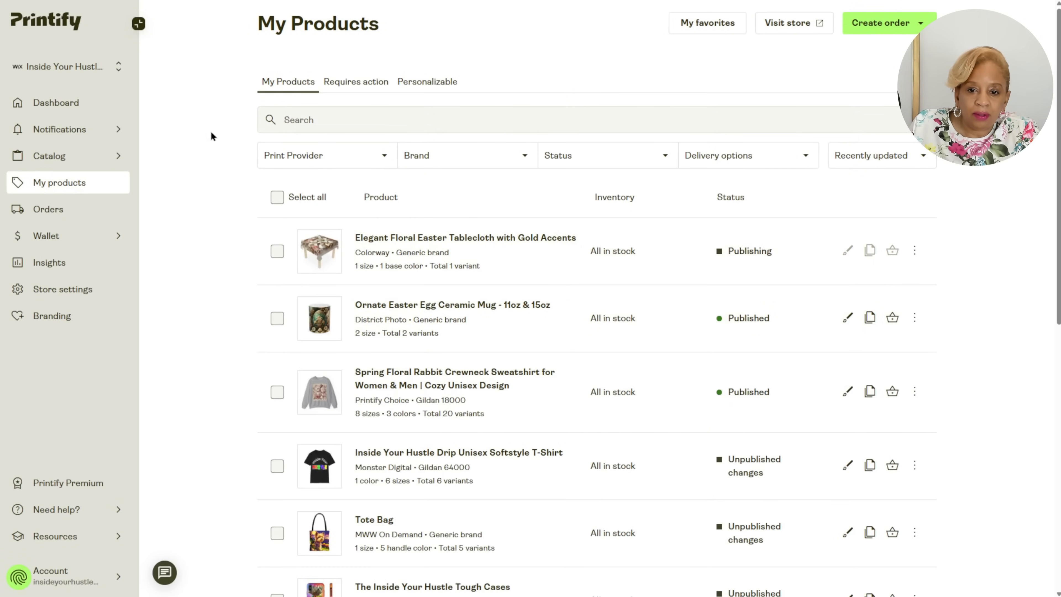
Find the Placemat, 1pc in the catalog's Kitchen Accessories category and start designing it with the MWW On Demand provider.
mouse_move(117, 156)
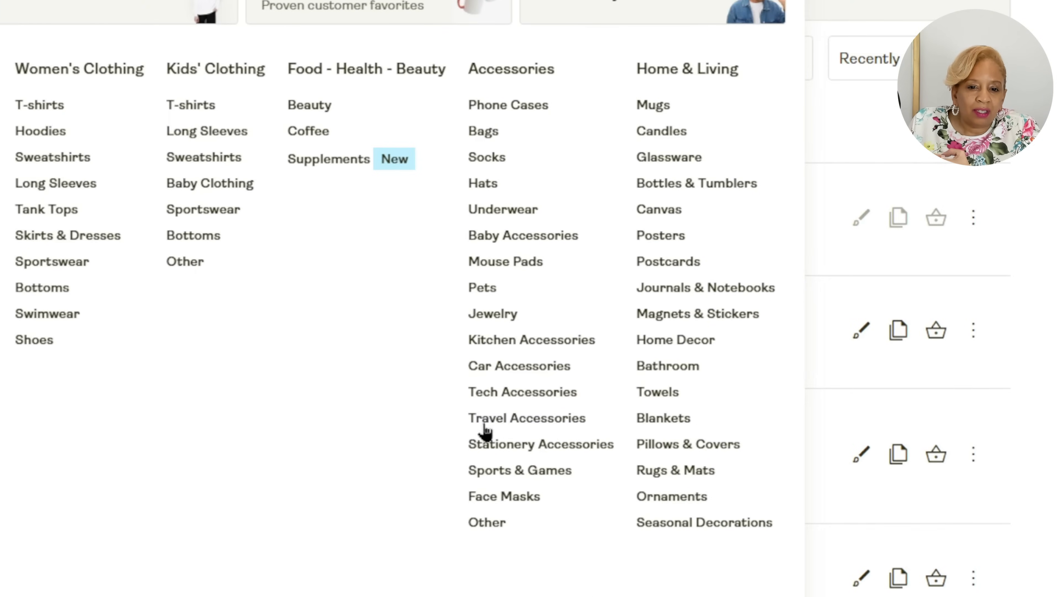
left_click(536, 340)
scroll(1052, 303, "down", 10)
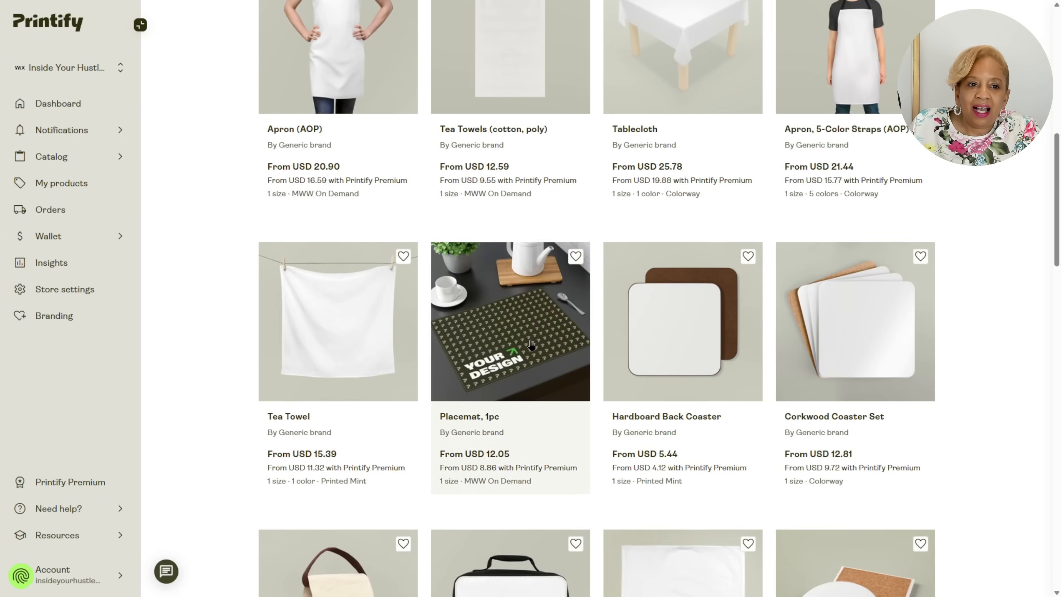
left_click(510, 422)
scroll(684, 360, "down", 3)
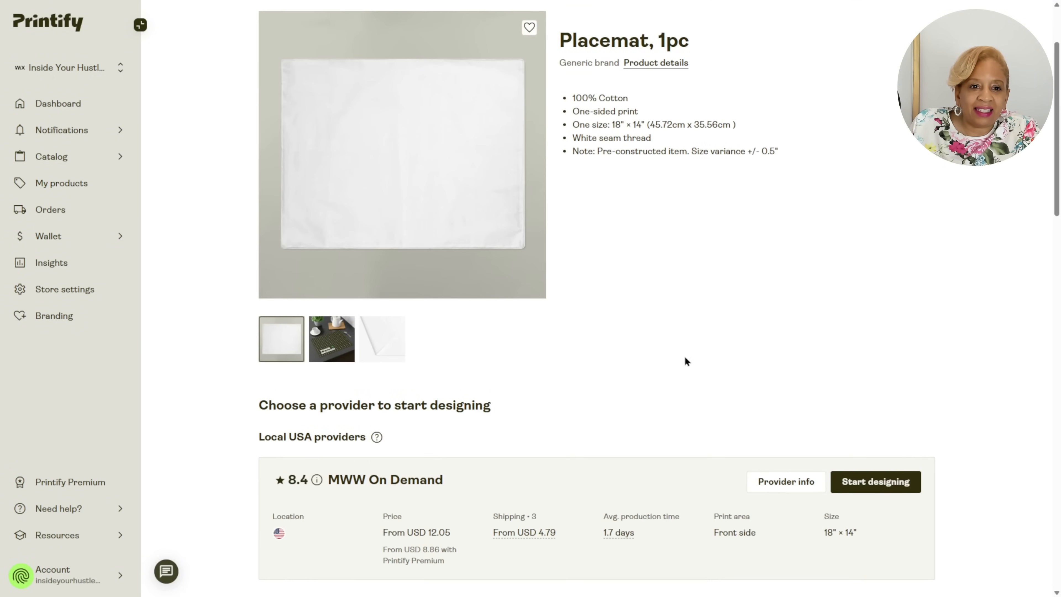
left_click(888, 483)
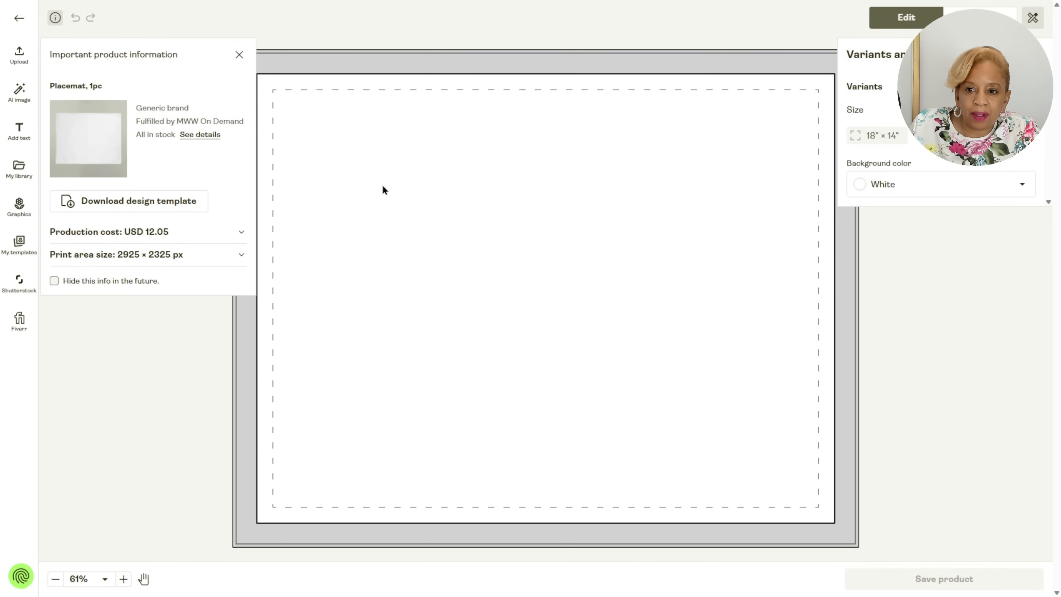
Place the placemat.svg artwork over the placemat, enlarge it to about 18.46 × 18.46 in to cover the visible area, and save the product.
left_click(26, 62)
left_click(171, 105)
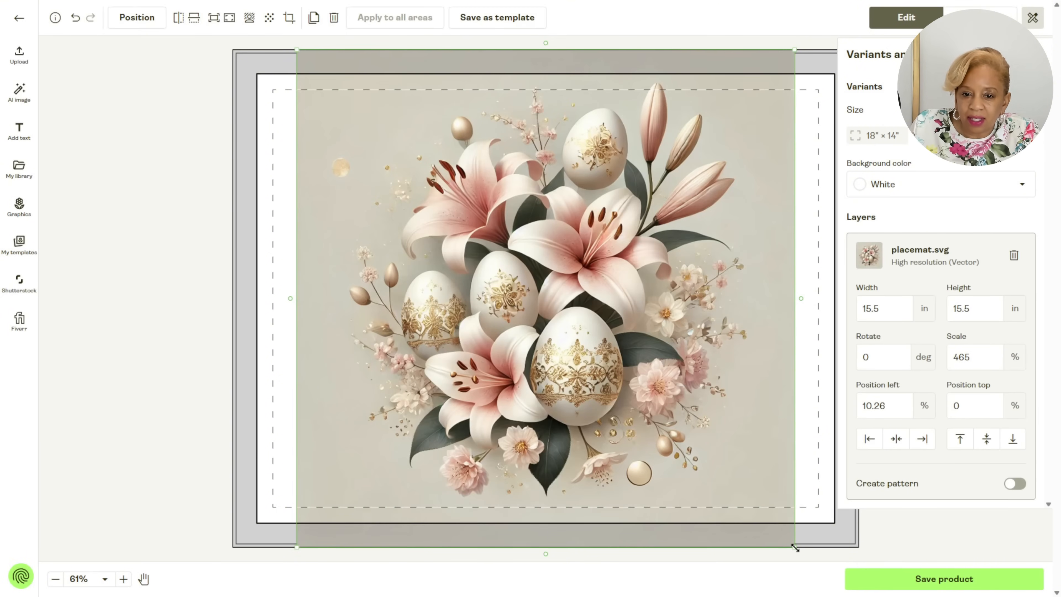
left_click_drag(794, 547, 837, 560)
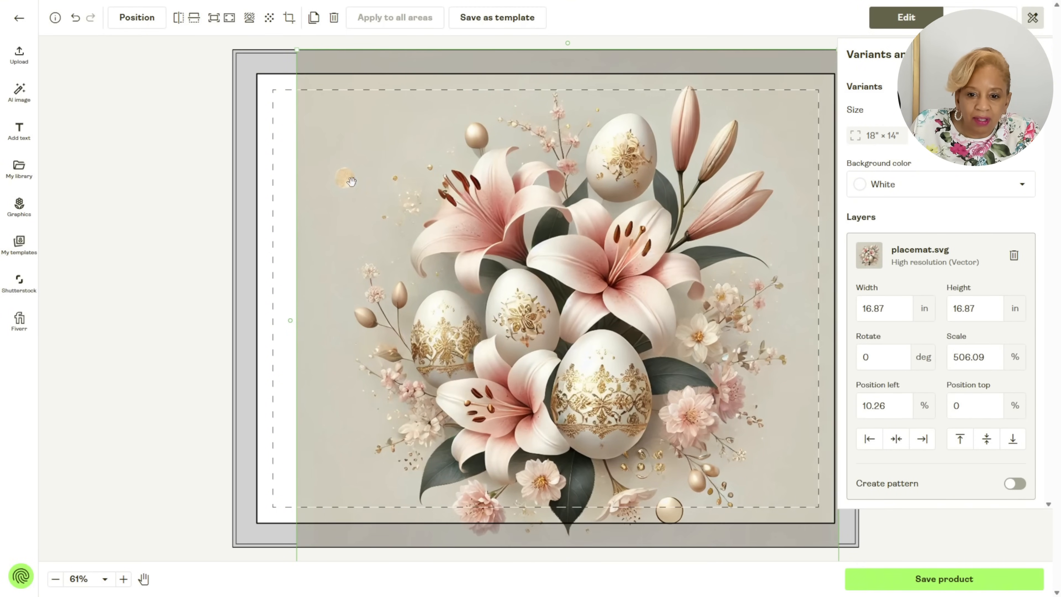
left_click_drag(297, 49, 194, 48)
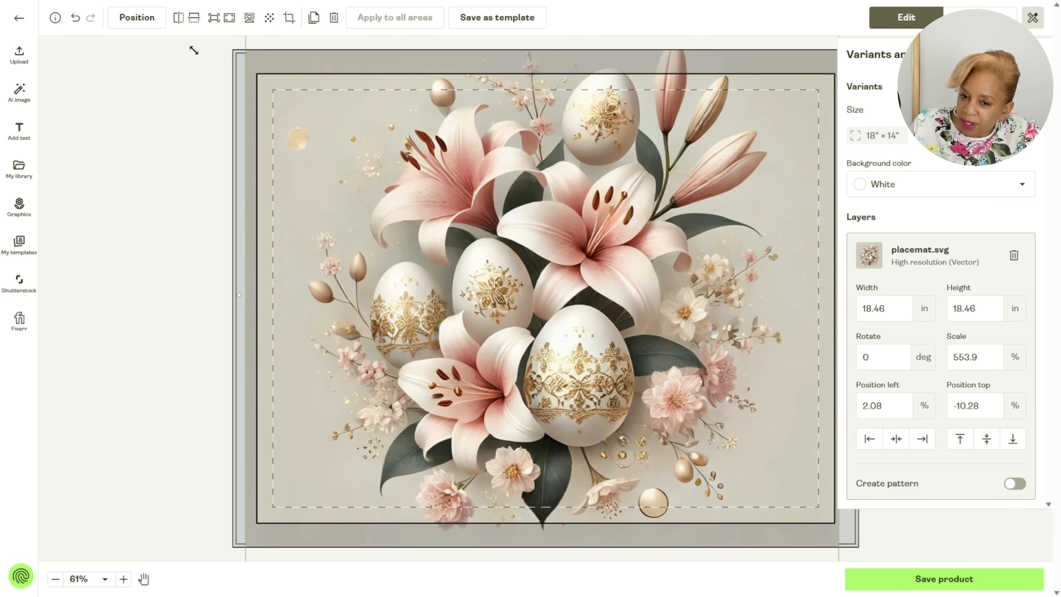
mouse_move(583, 257)
left_mouse_down()
mouse_move(588, 241)
mouse_move(588, 255)
left_mouse_up()
left_click(138, 273)
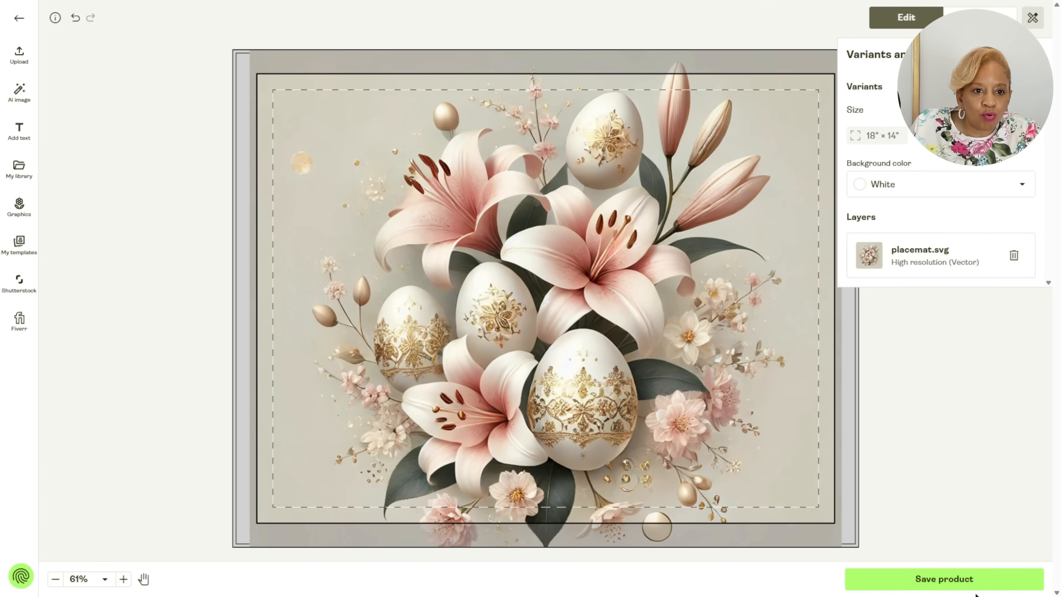
left_click(975, 579)
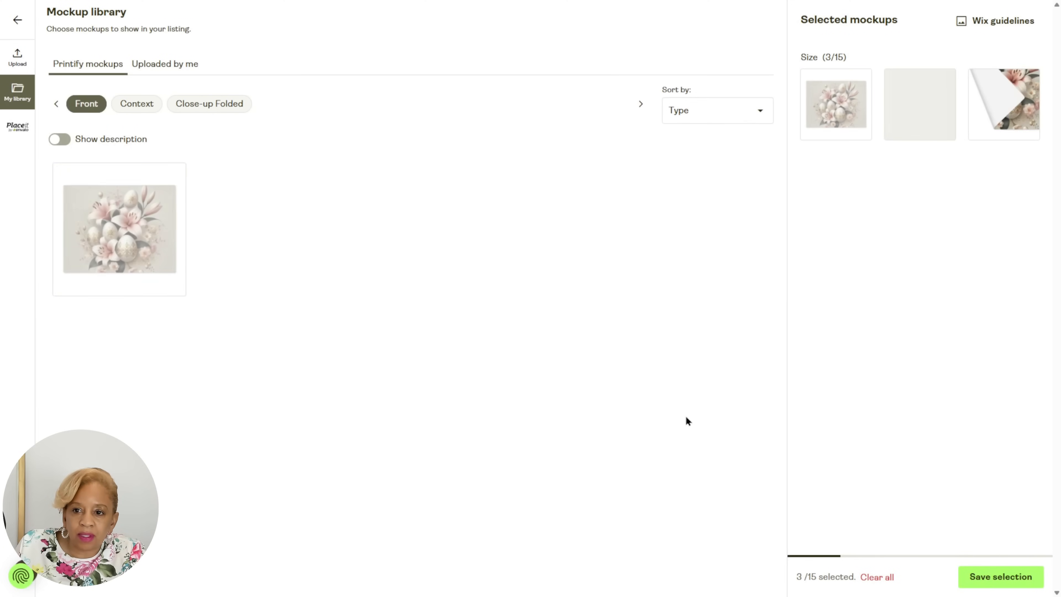
Look through the placemat's Context and Close-up Folded mockups, enlarge the Context scene and save the mockup selection.
left_click(155, 104)
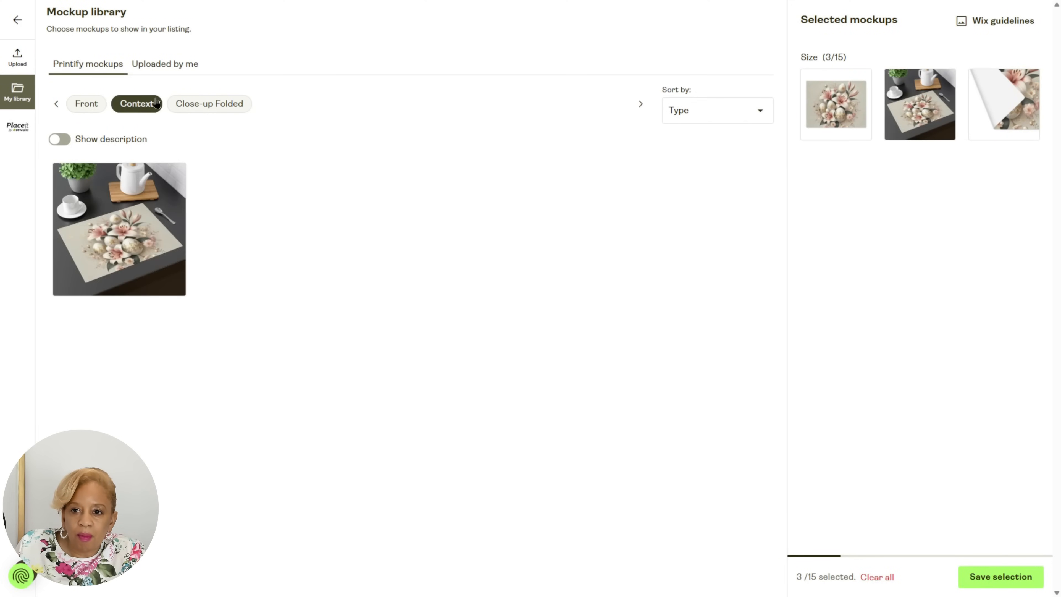
left_click(209, 104)
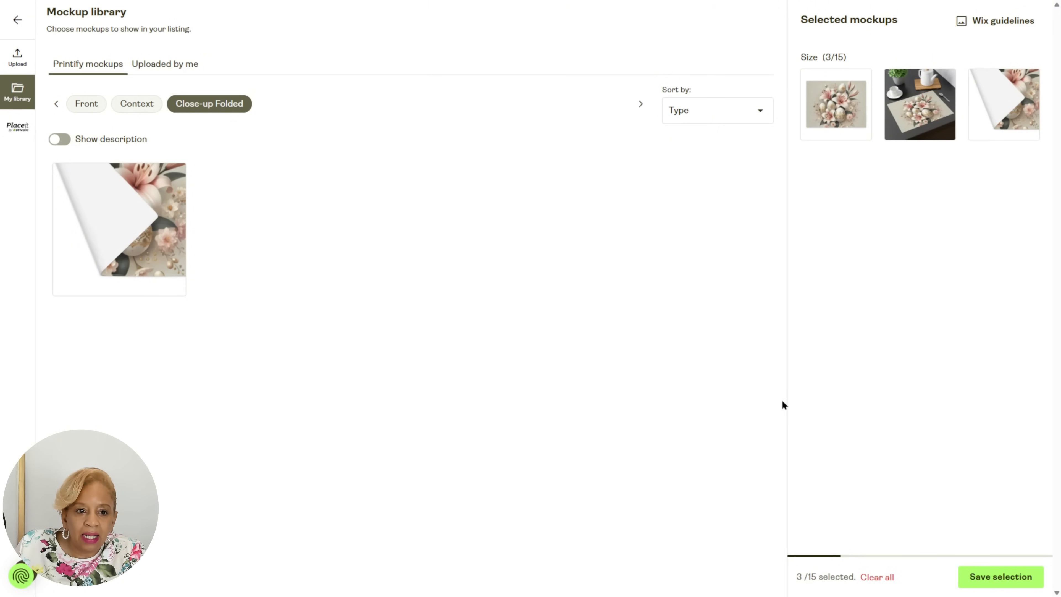
mouse_move(827, 141)
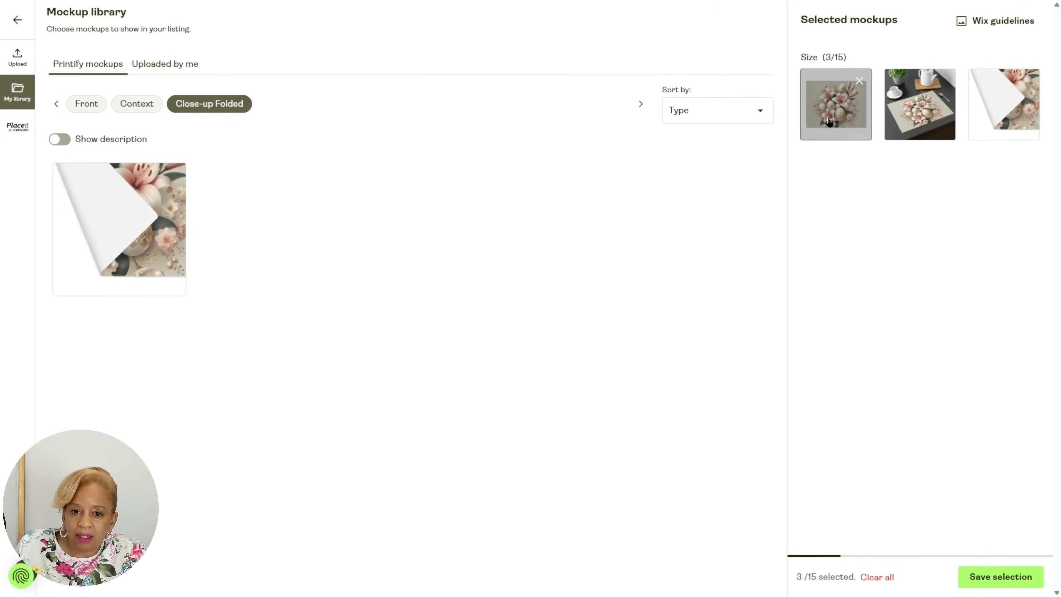
left_click(144, 107)
left_click(167, 197)
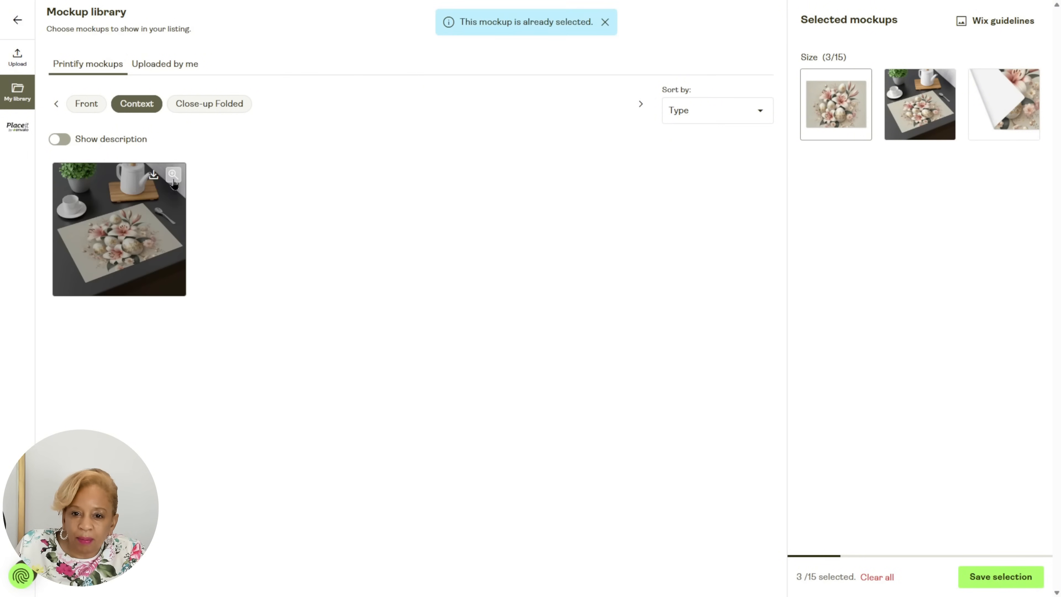
left_click(173, 179)
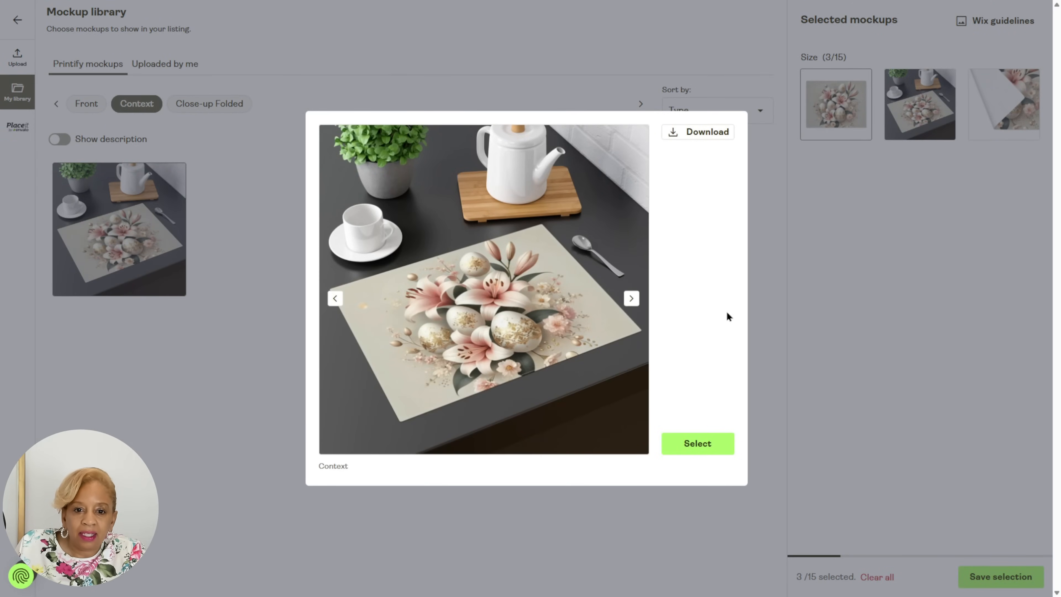
left_click(697, 441)
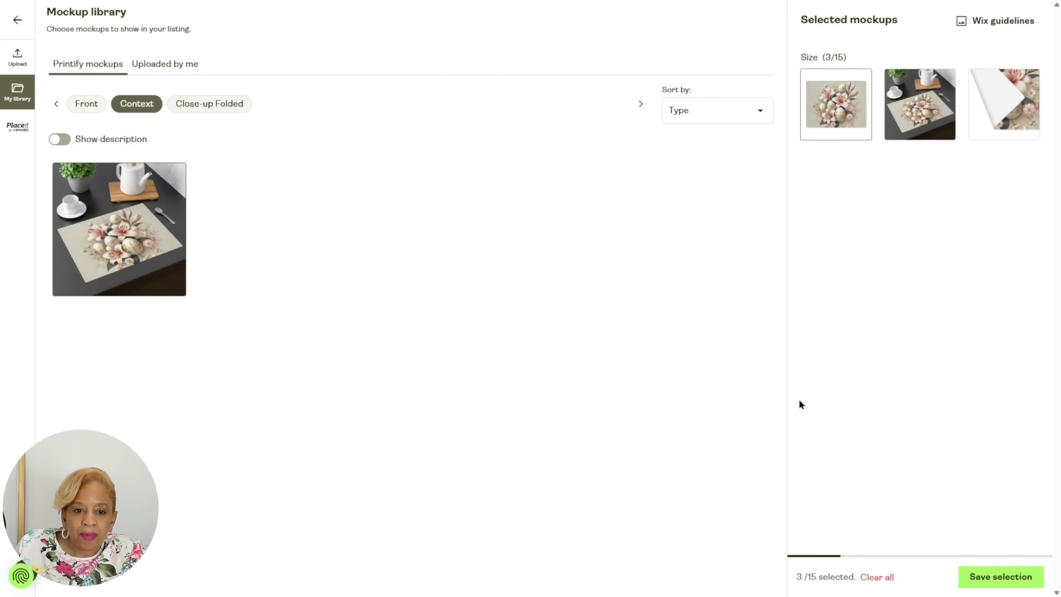
left_click(989, 575)
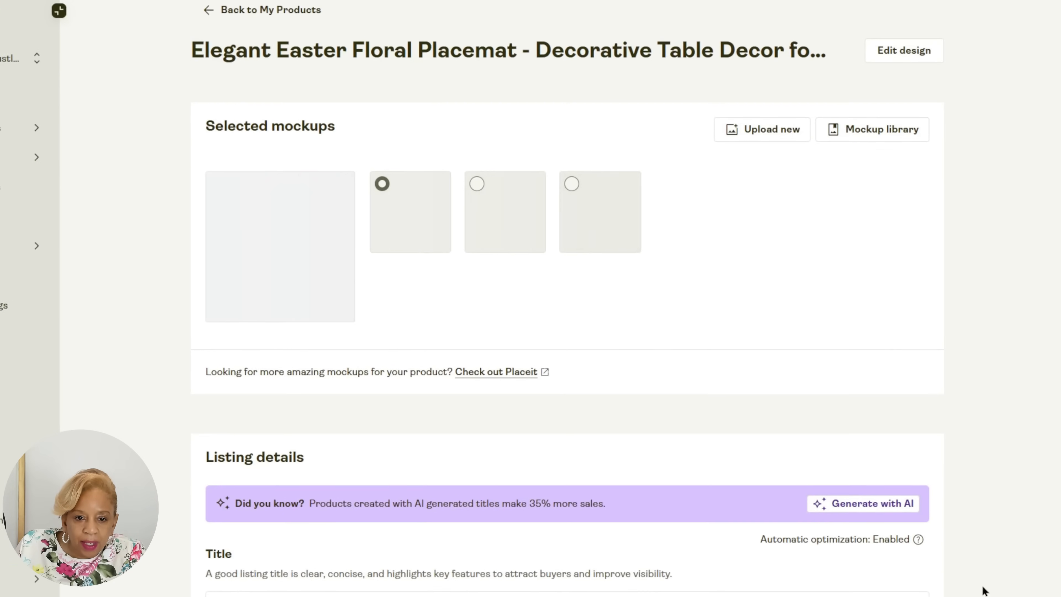
Include the imperial size table and the General product safety regulation (GPSR) information in the placemat's listing.
scroll(613, 407, "down", 10)
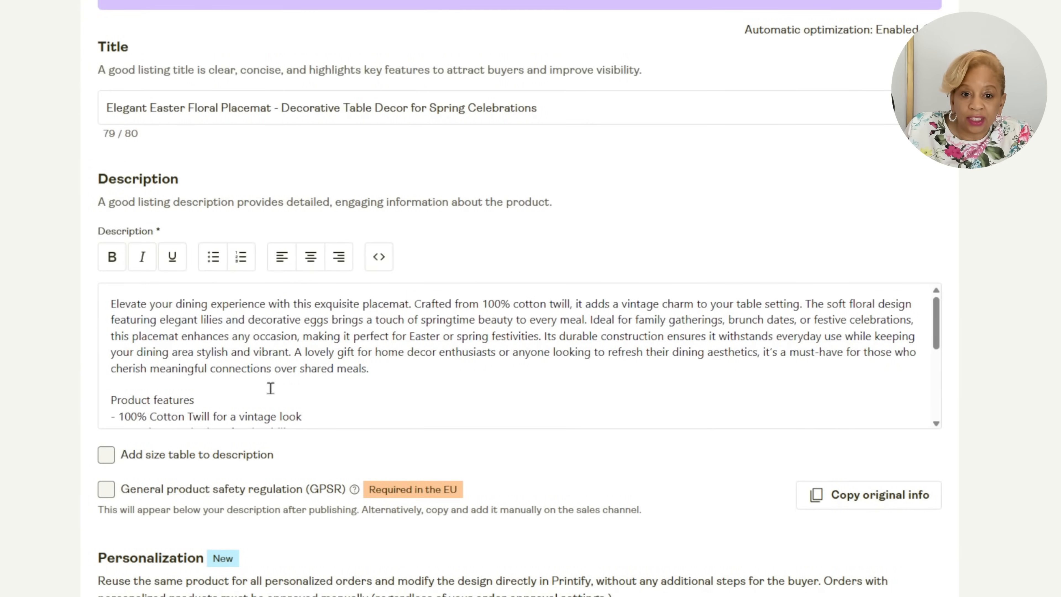
scroll(270, 387, "down", 10)
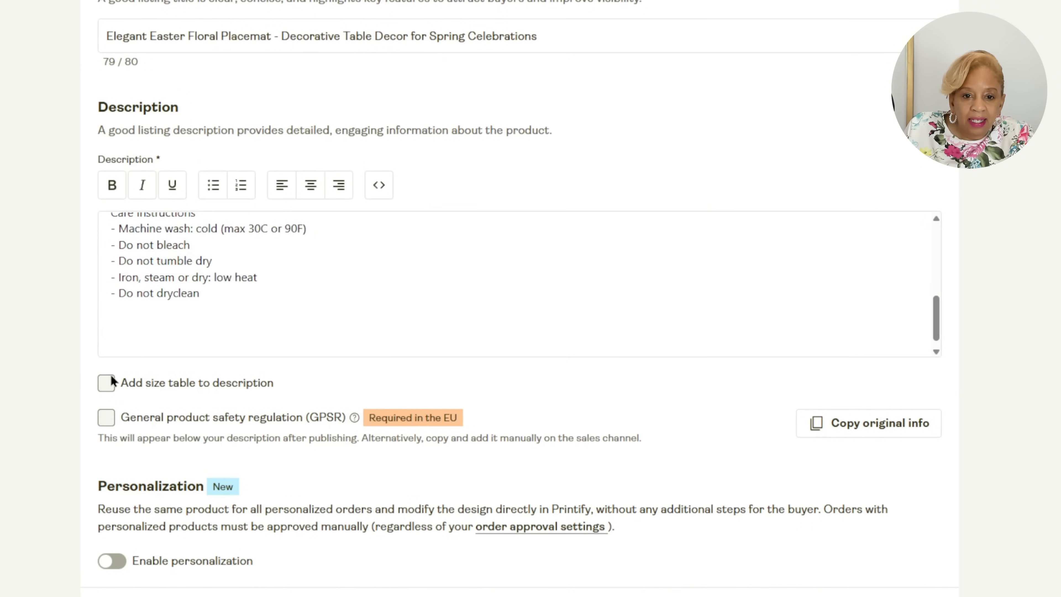
left_click(109, 382)
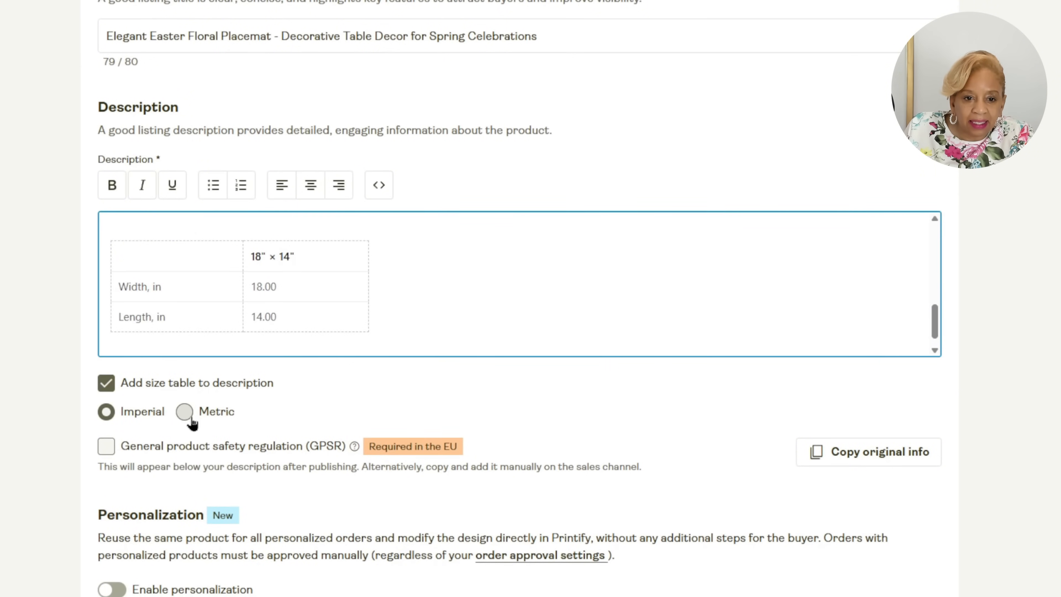
left_click(116, 453)
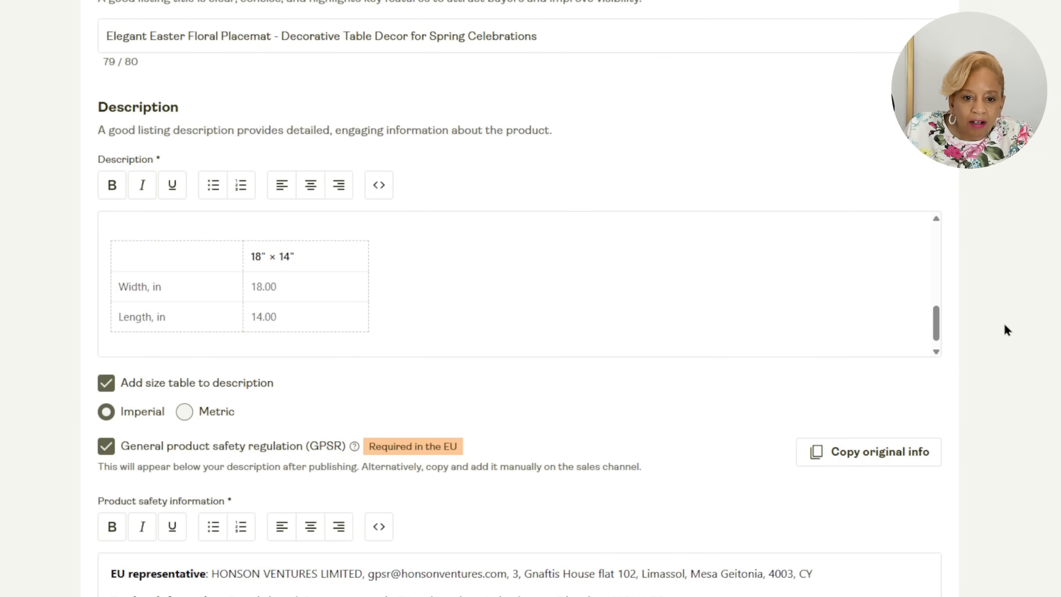
Review the placemat's product safety information, personalization option, pricing and publishing settings.
scroll(1003, 323, "down", 5)
scroll(996, 325, "down", 2)
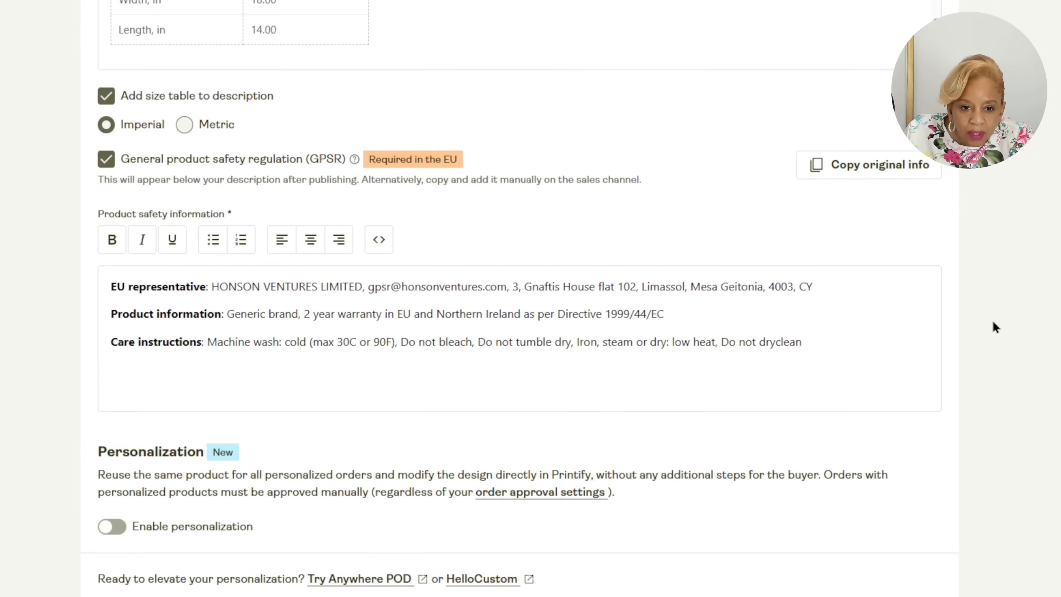
scroll(995, 327, "down", 7)
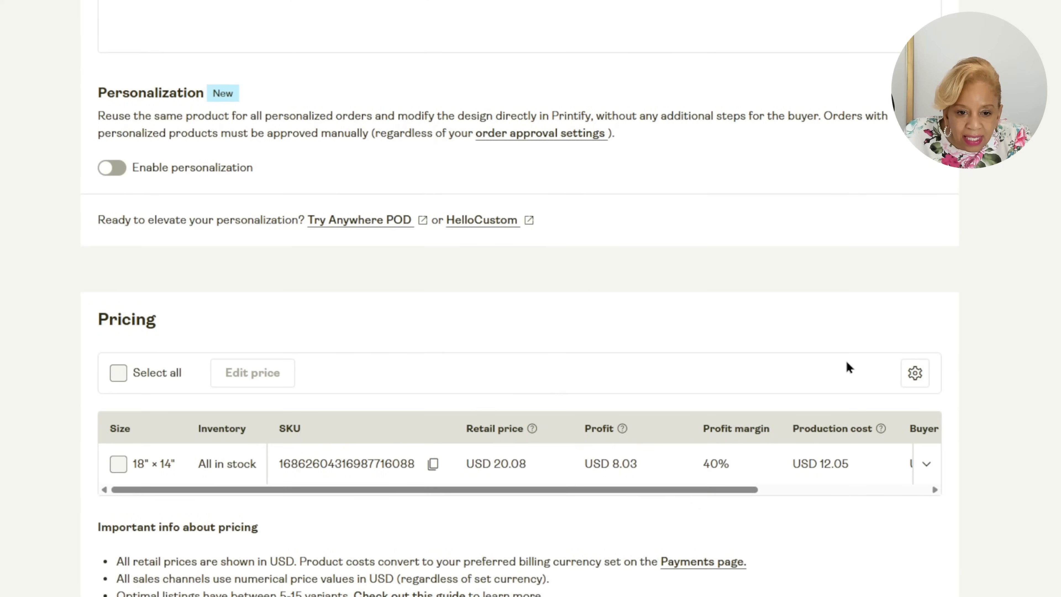
scroll(846, 361, "down", 2)
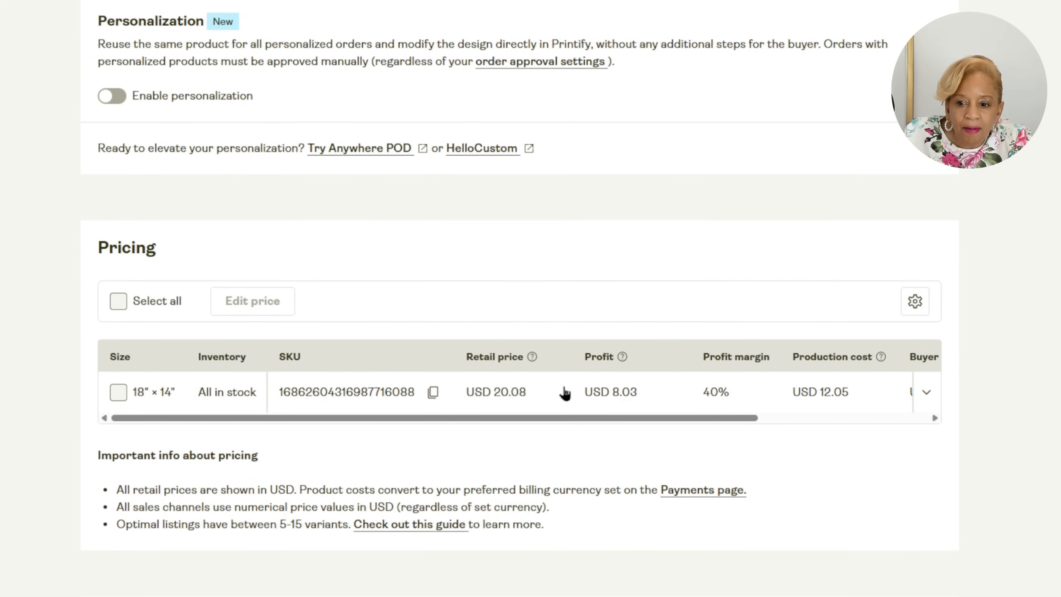
scroll(945, 560, "down", 2)
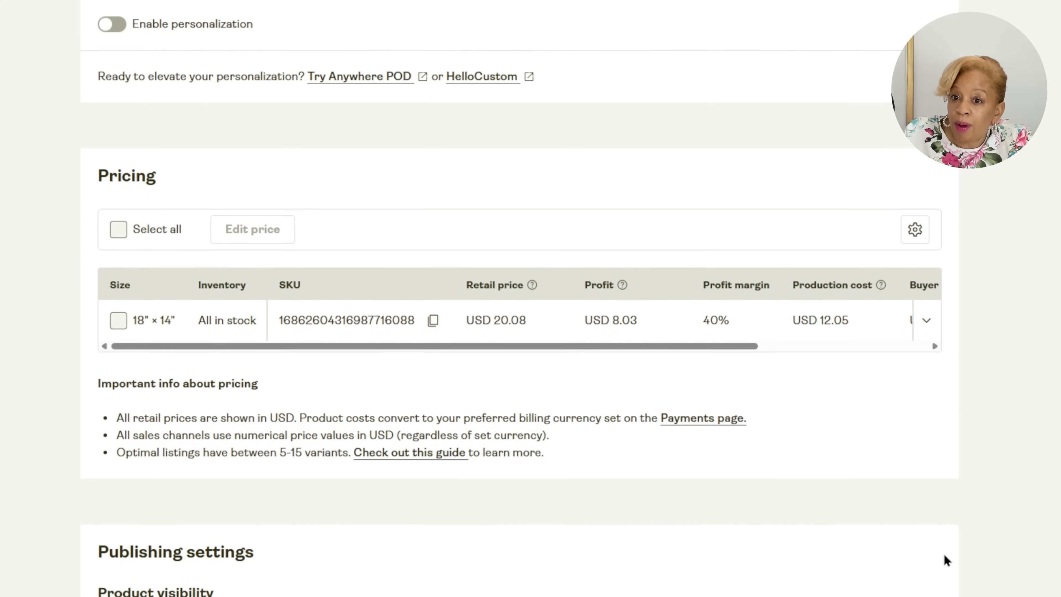
scroll(945, 558, "down", 5)
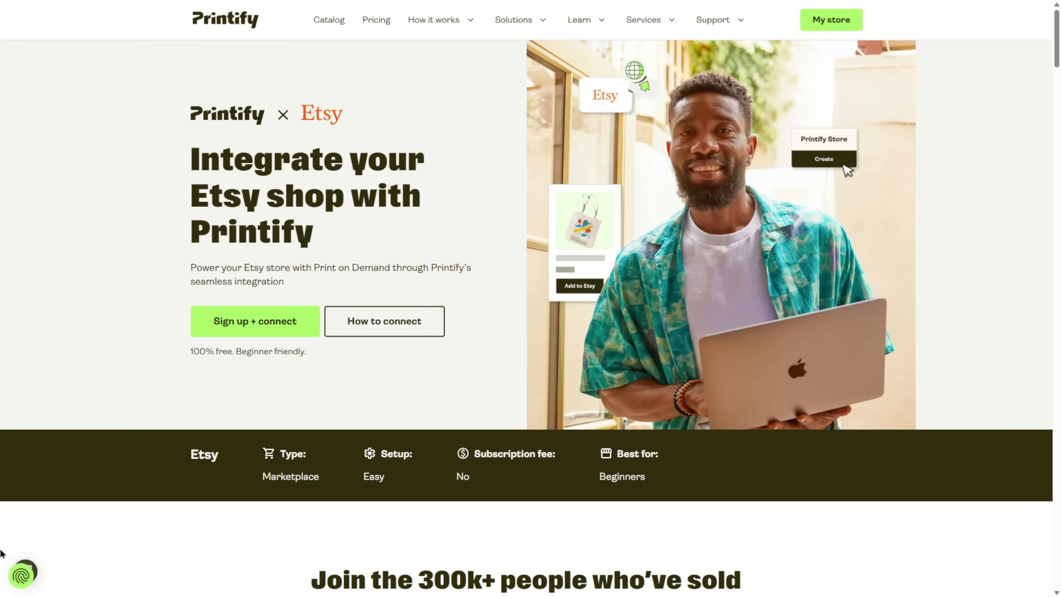
left_click(303, 322)
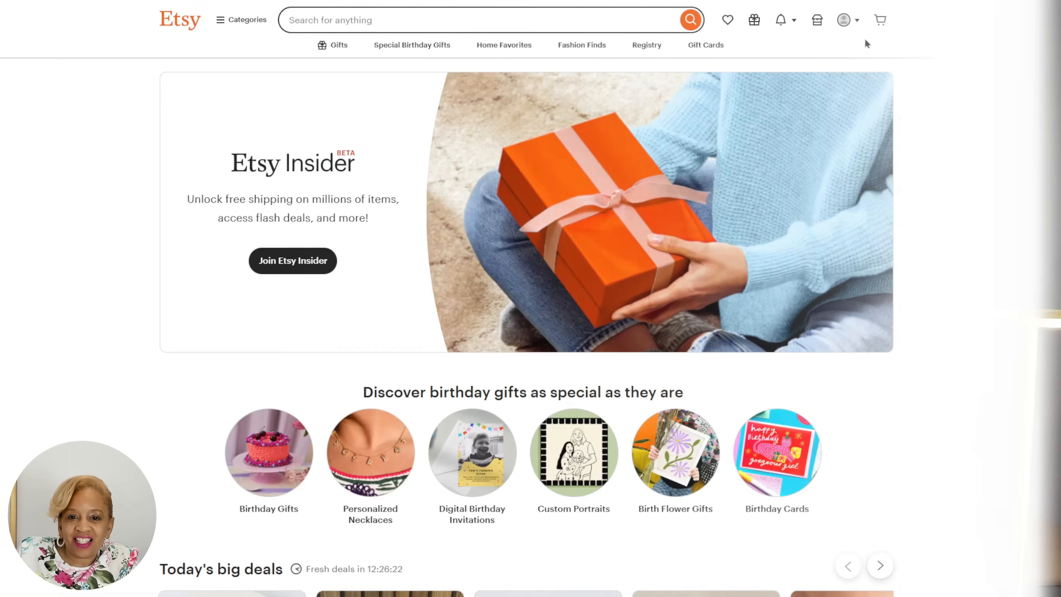
Switch to Etsy, begin the seller onboarding and answer that you have a business and want to sell online for the first time.
left_click(852, 21)
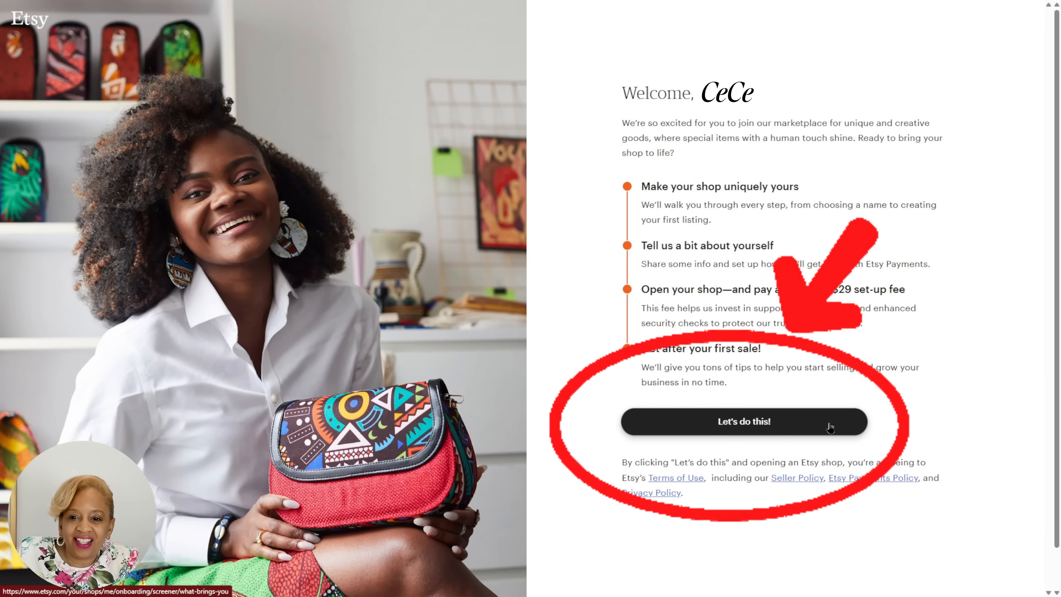
left_click(809, 420)
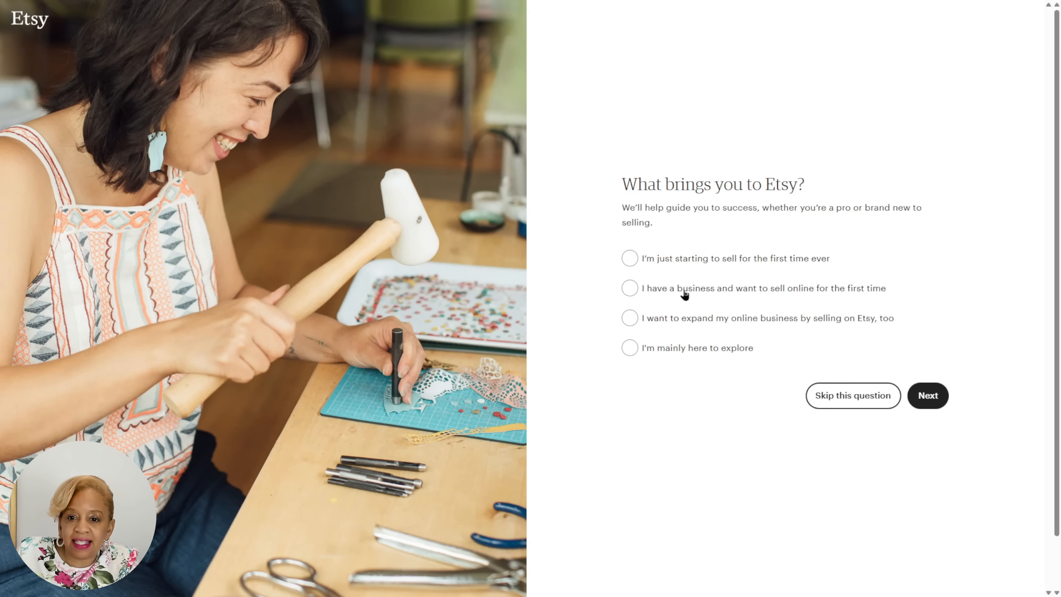
left_click(684, 293)
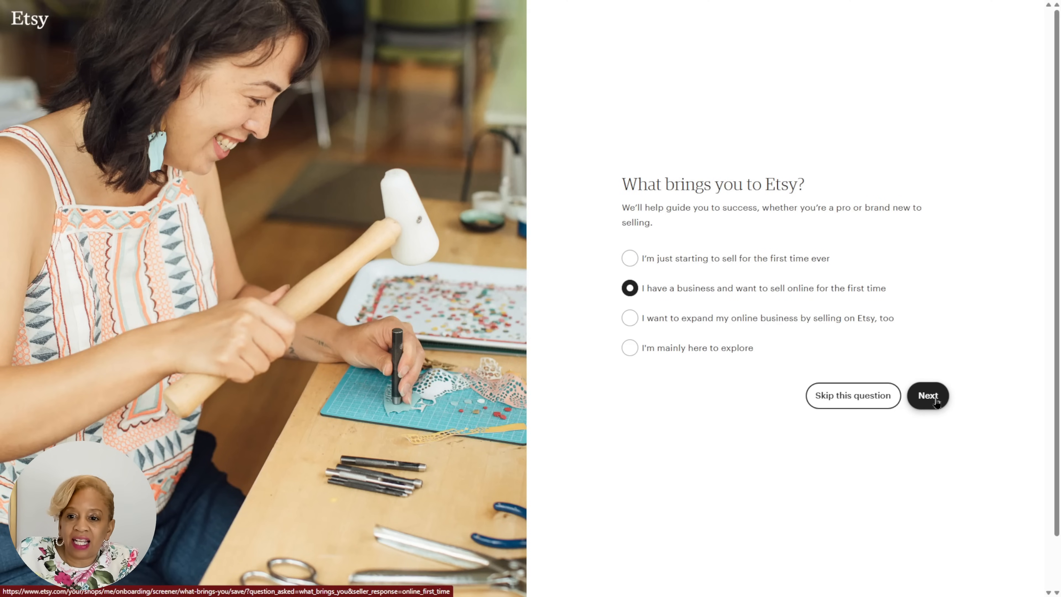
left_click(925, 396)
Request help with Selling online, Taking photos of items and Getting discovered in search, and continue the onboarding.
left_click(769, 263)
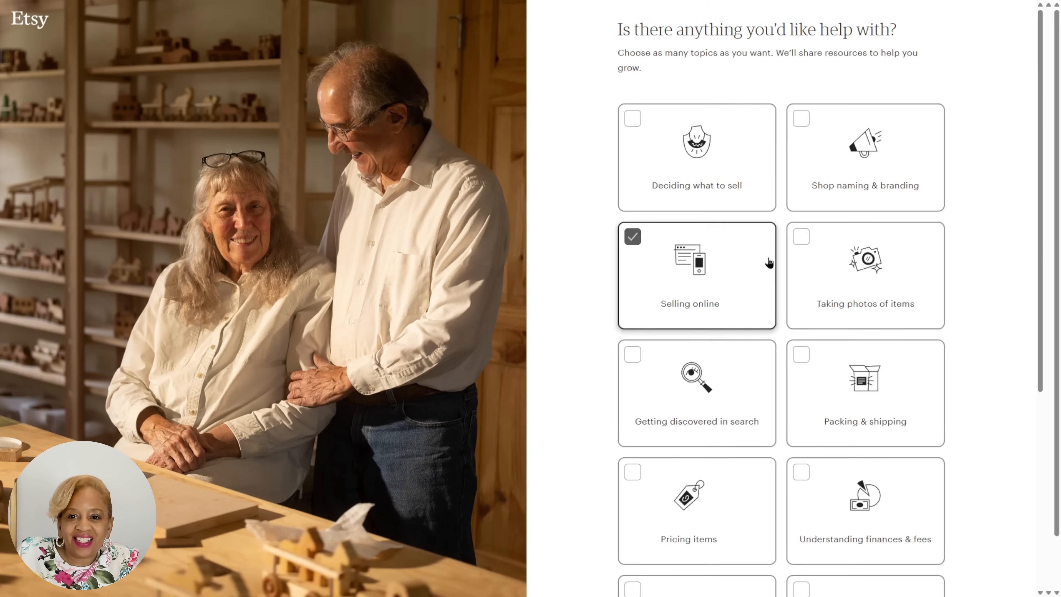
left_click(791, 269)
left_click(702, 393)
scroll(718, 376, "down", 6)
left_click(924, 548)
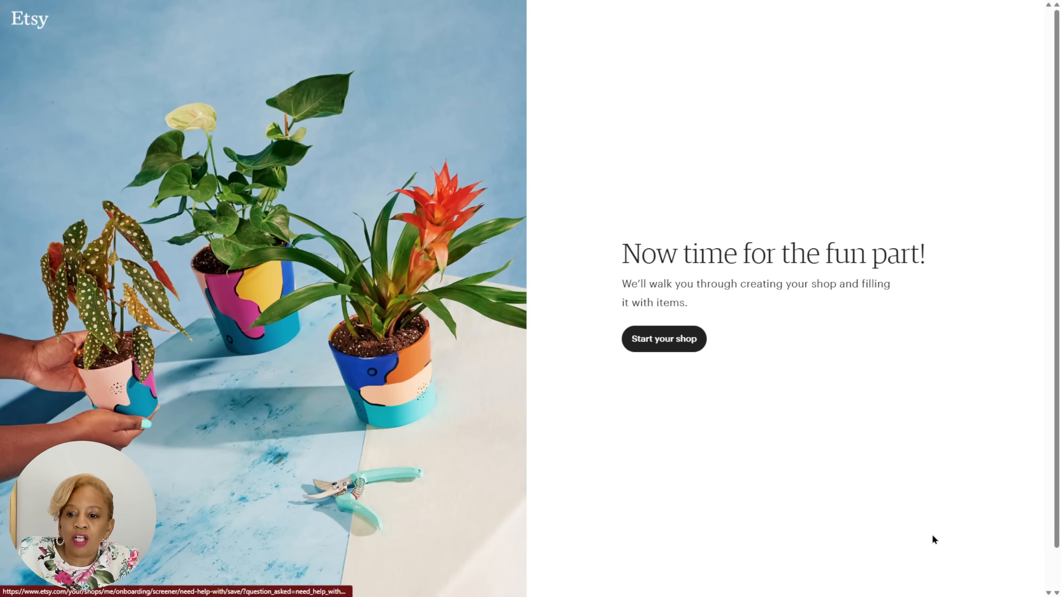
Start the shop with English, United States and United States Dollar as its preferences, and fill in the shop name.
left_click(702, 346)
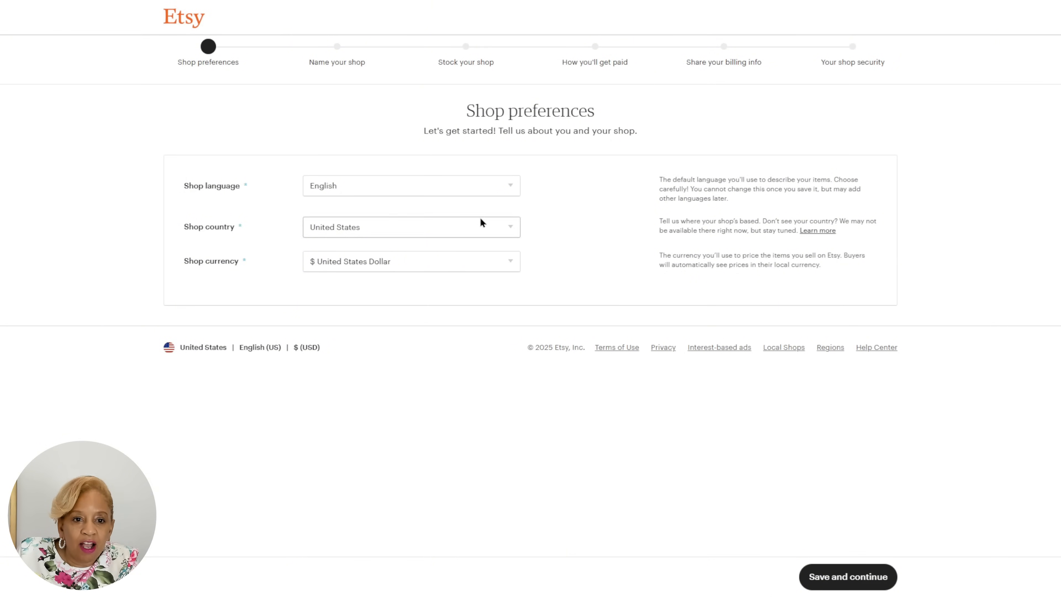
left_click(894, 576)
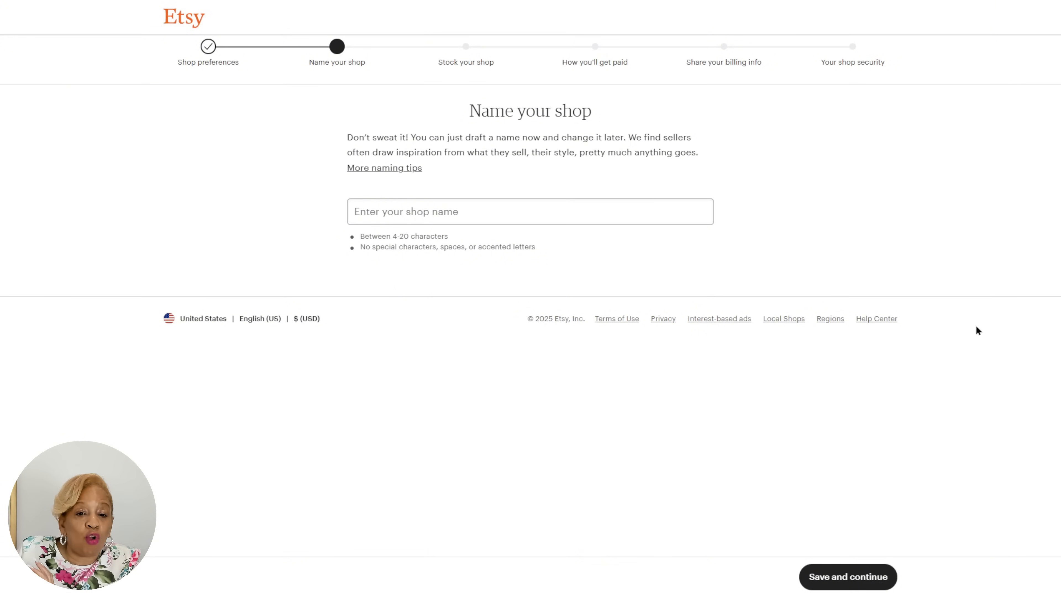
left_click(699, 220)
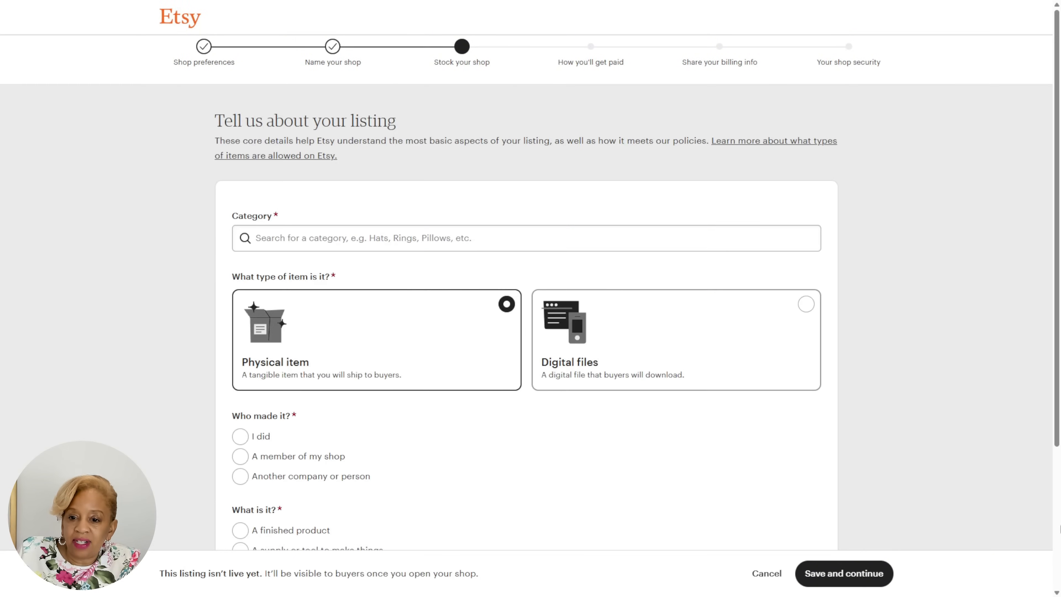
Specify that the listed item is made by another company or person and is a finished product.
scroll(1059, 451, "down", 5)
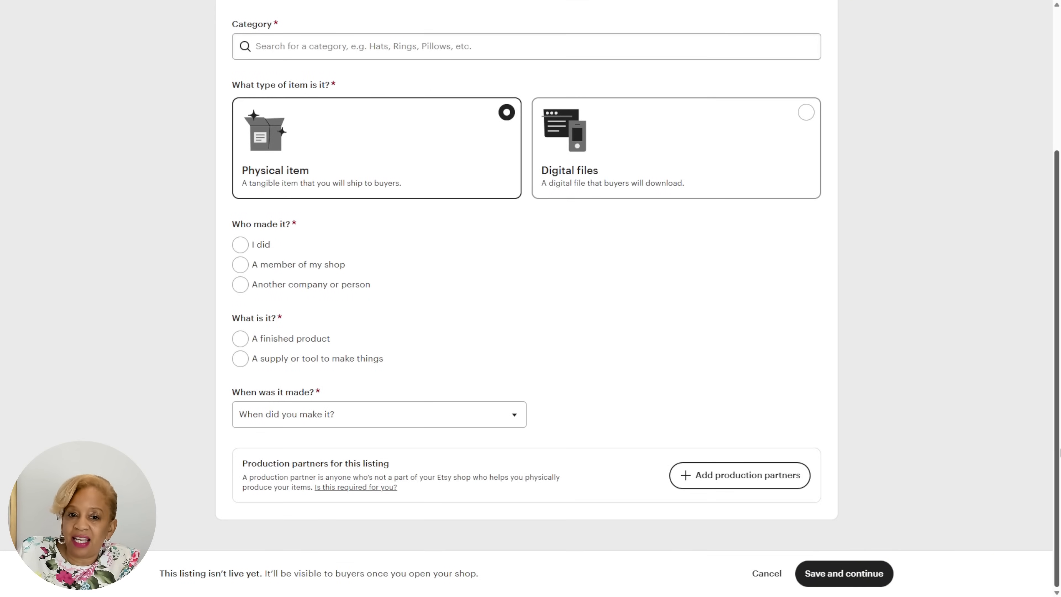
left_click(240, 287)
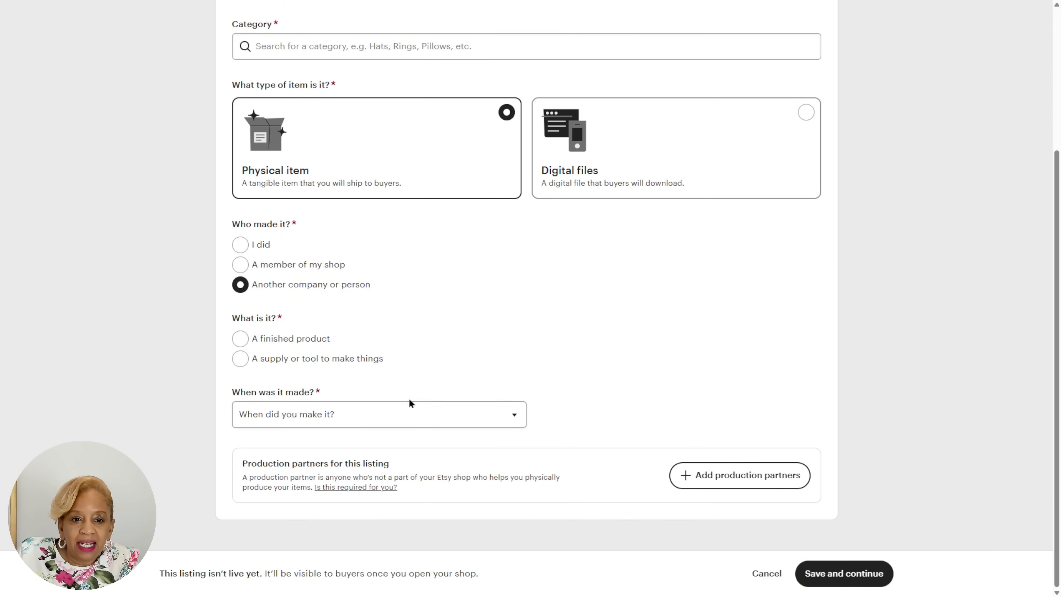
left_click(278, 339)
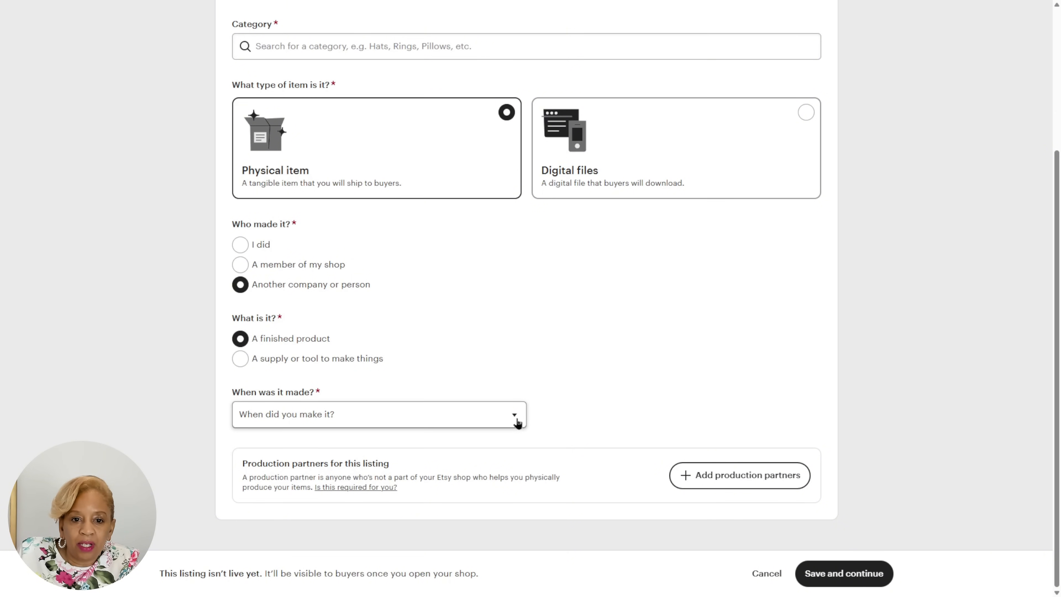
Search for "sweat" and set the listing's category to Sweatshirts under Gender-Neutral Adult Clothing.
scroll(554, 327, "up", 3)
scroll(519, 52, "down", 3)
left_click(520, 52)
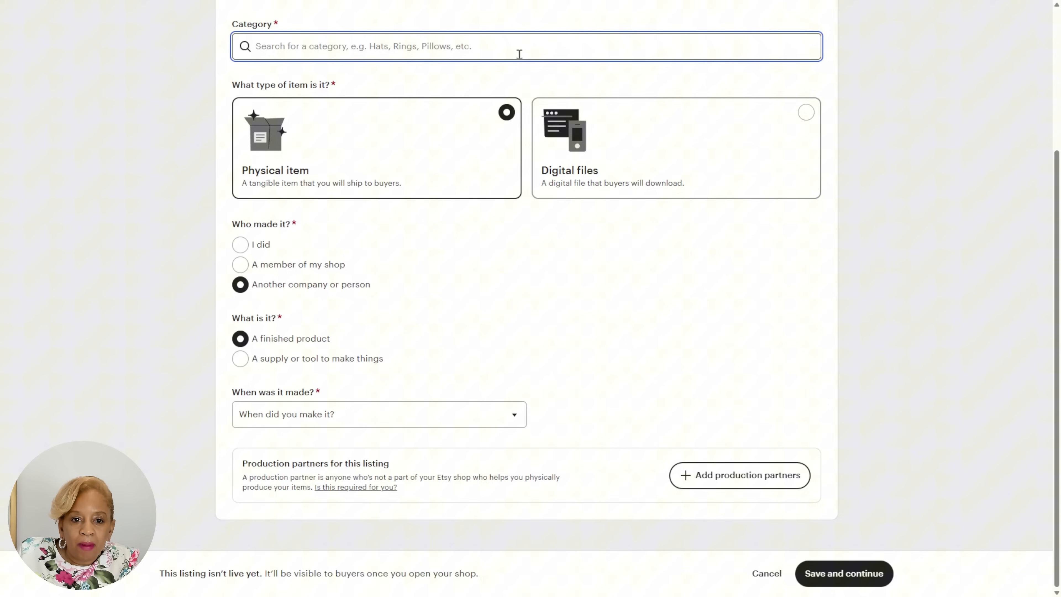
type("sweat")
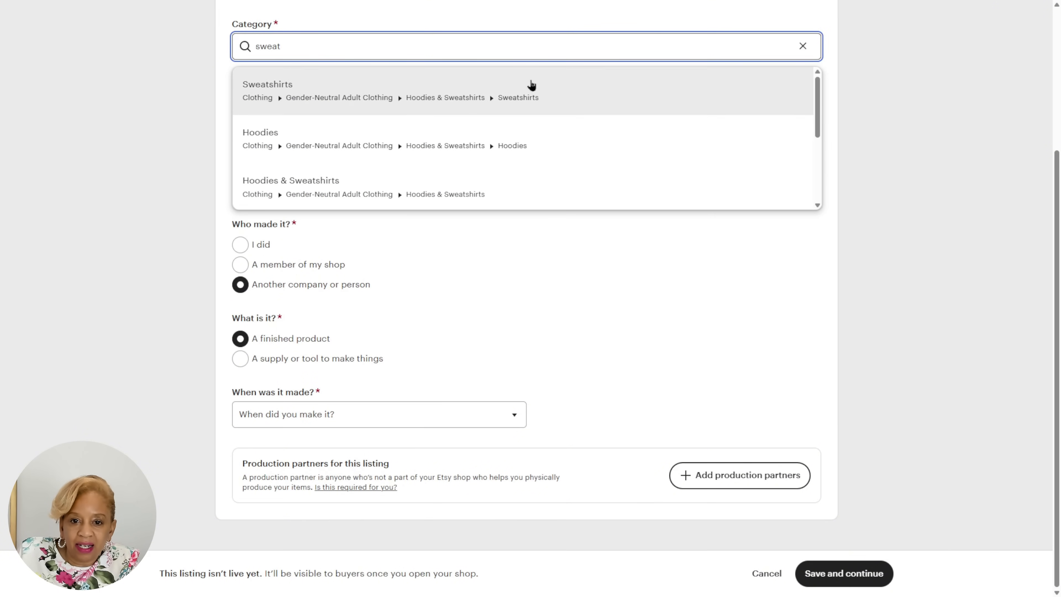
left_click(530, 87)
Set when the item was made to Made To Order.
scroll(873, 257, "down", 2)
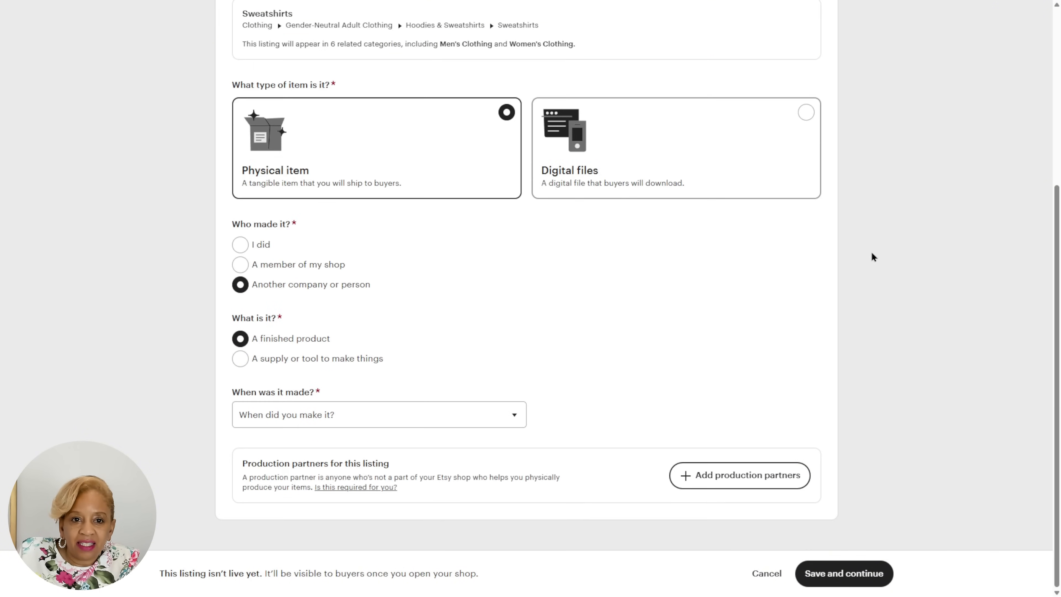
left_click(516, 418)
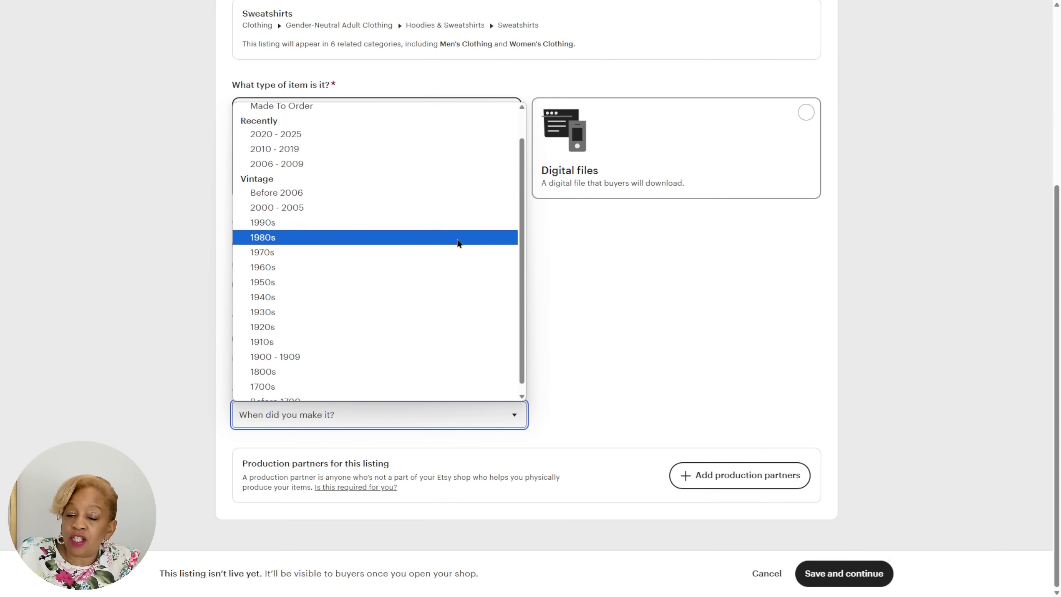
left_click(408, 137)
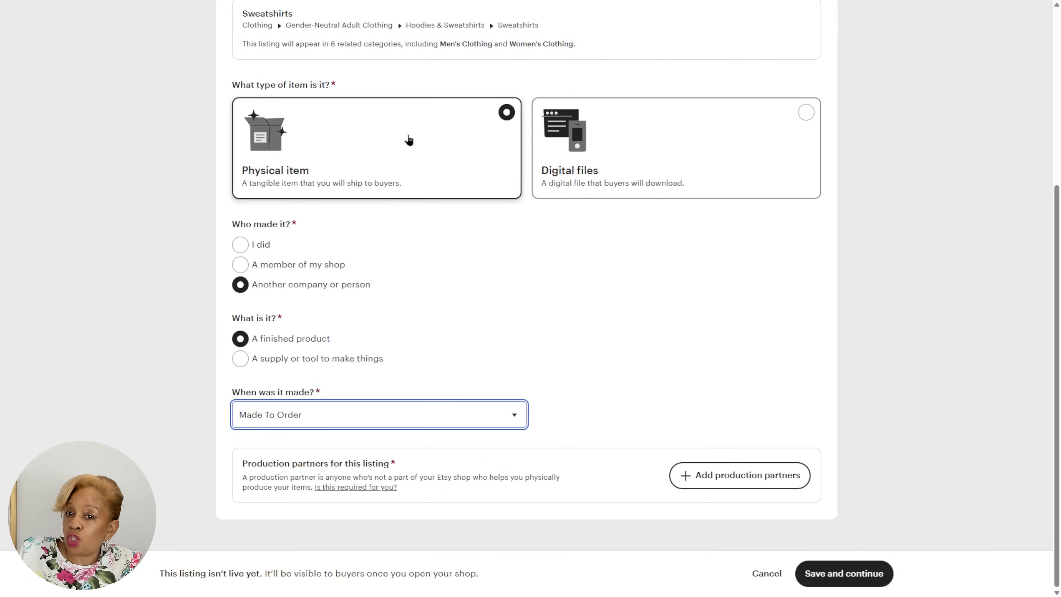
Add a new production partner named Printify, located in United States Of America, with the description "A Production Partner".
left_click(757, 475)
left_click(602, 113)
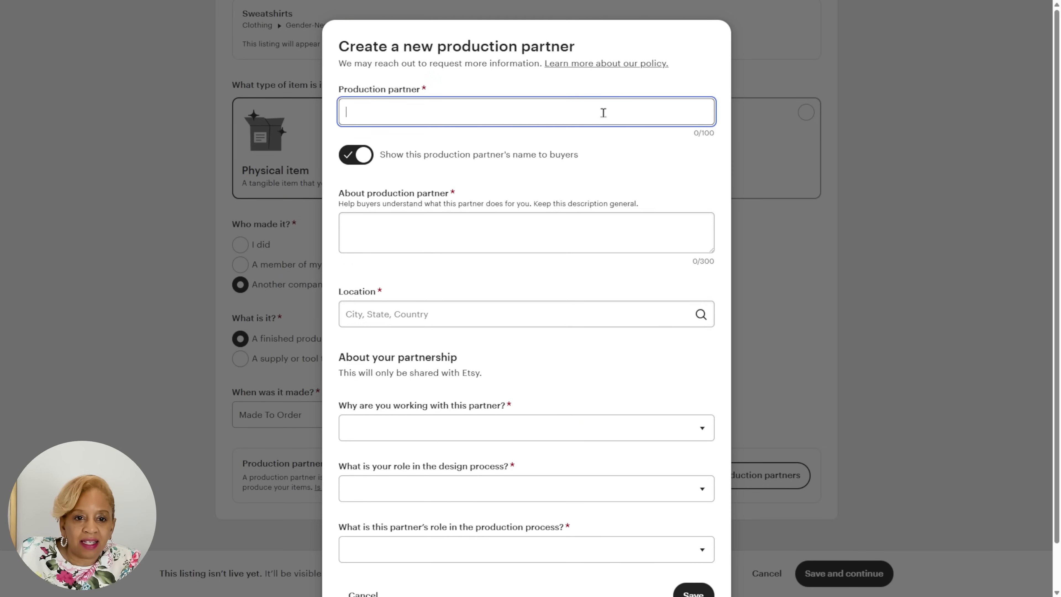
type("Printify")
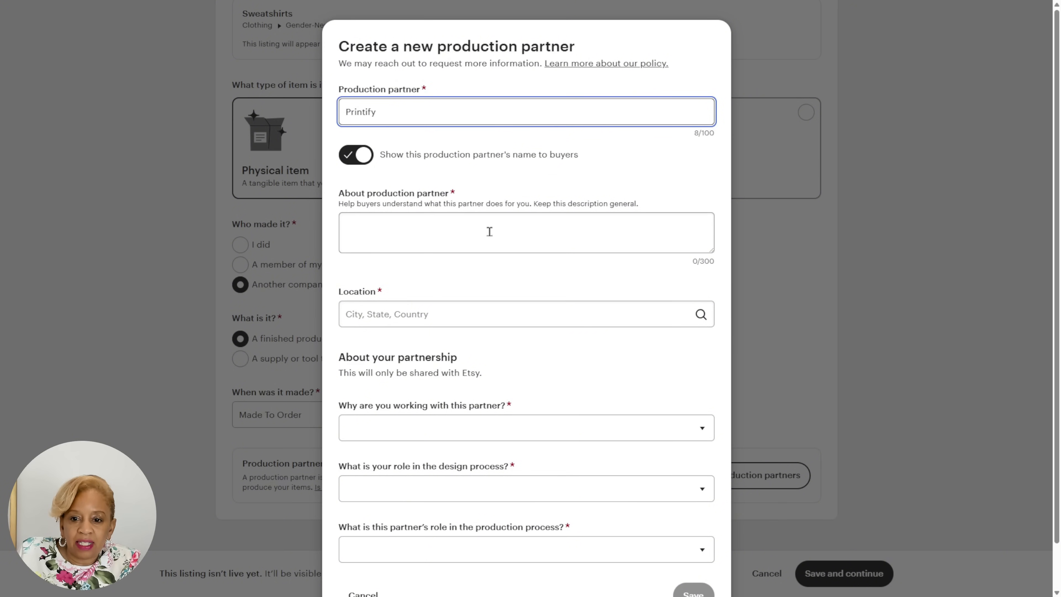
left_click(488, 237)
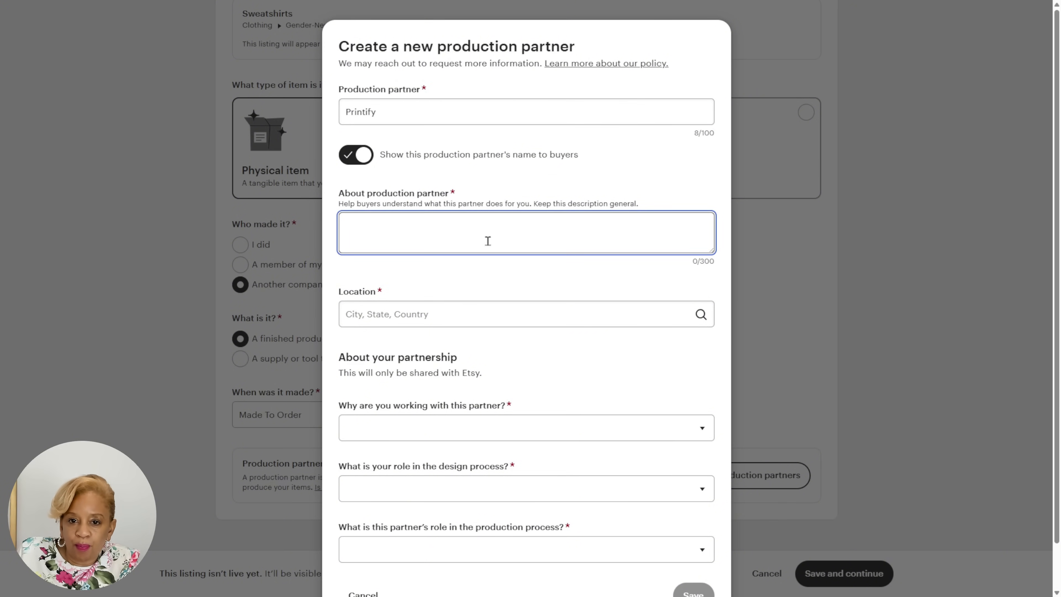
left_click(532, 309)
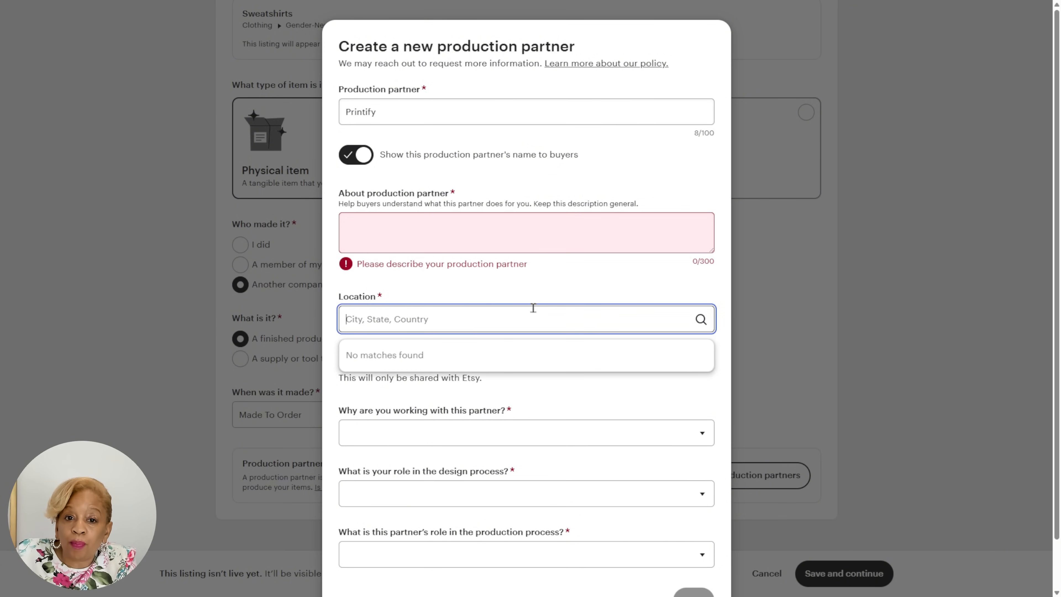
type("United")
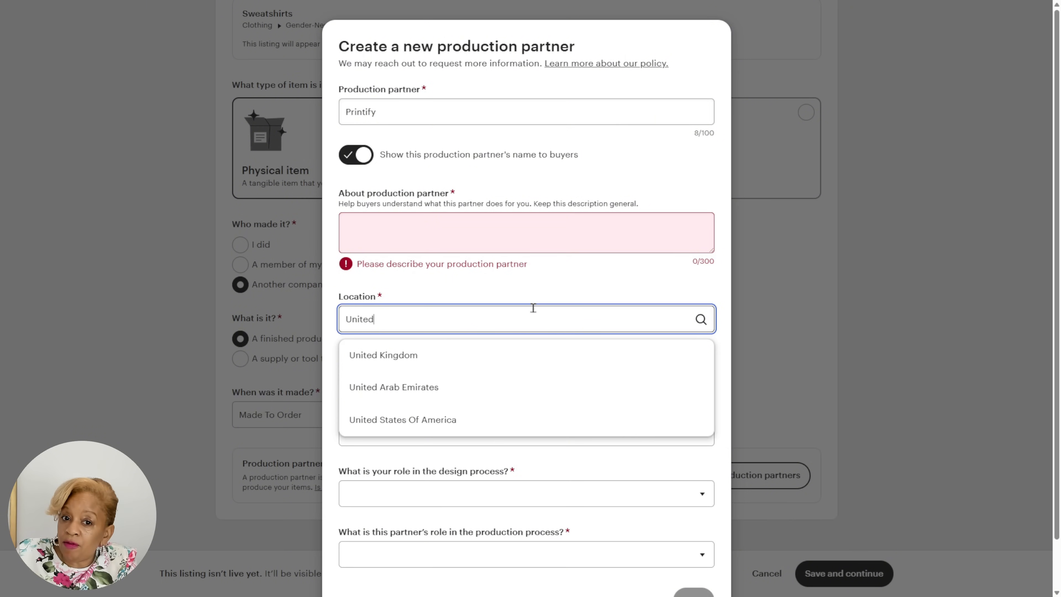
type(" State")
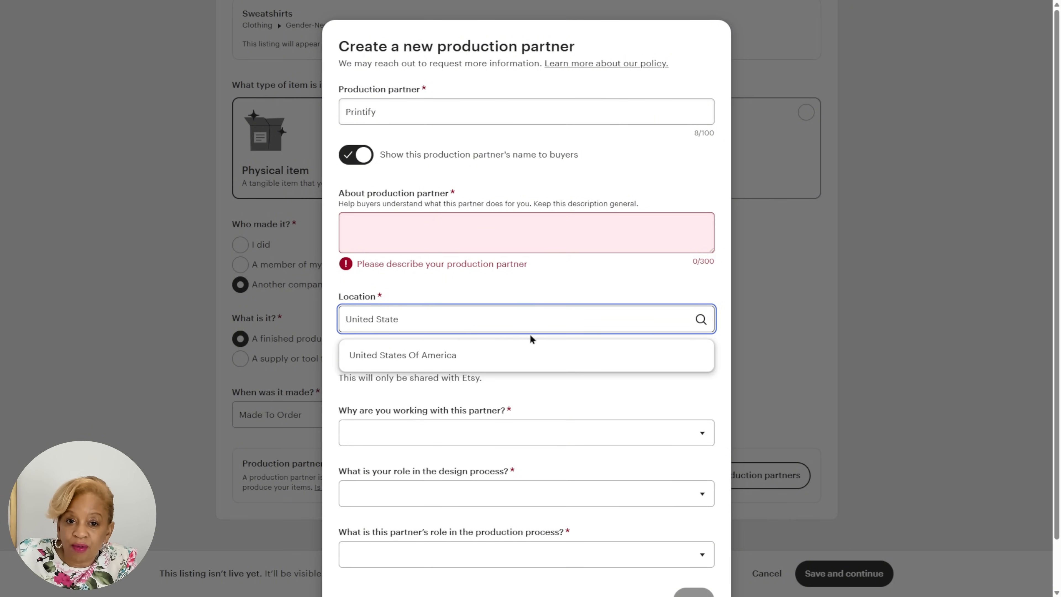
left_click(531, 356)
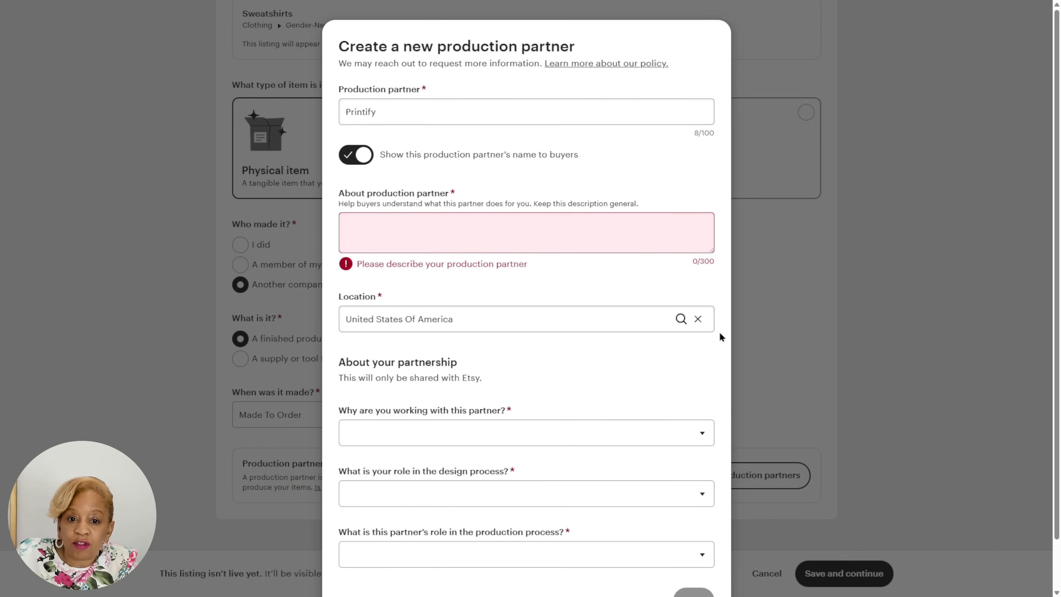
left_click(546, 246)
type("A Production Partner")
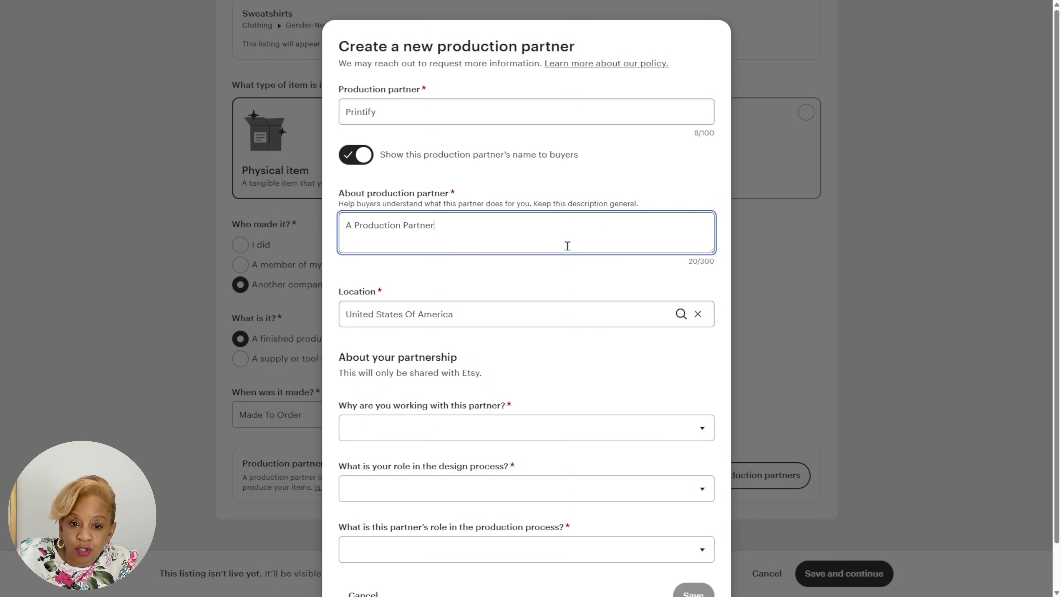
State that you lack the technical ability or equipment, design everything yourself and the partner does everything, and save Printify for the listing.
left_click(507, 409)
scroll(518, 389, "down", 1)
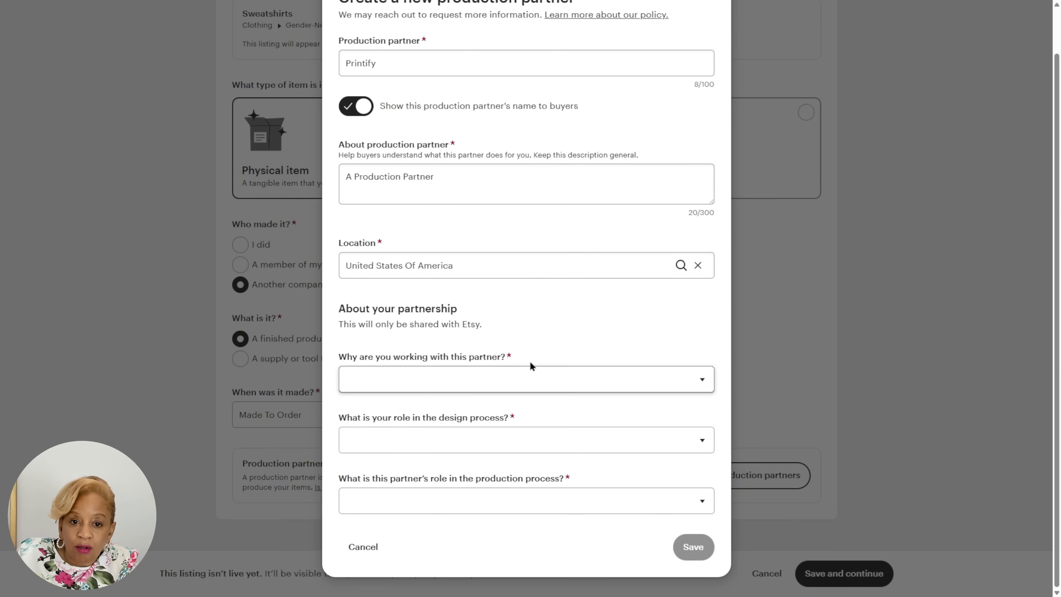
left_click(524, 377)
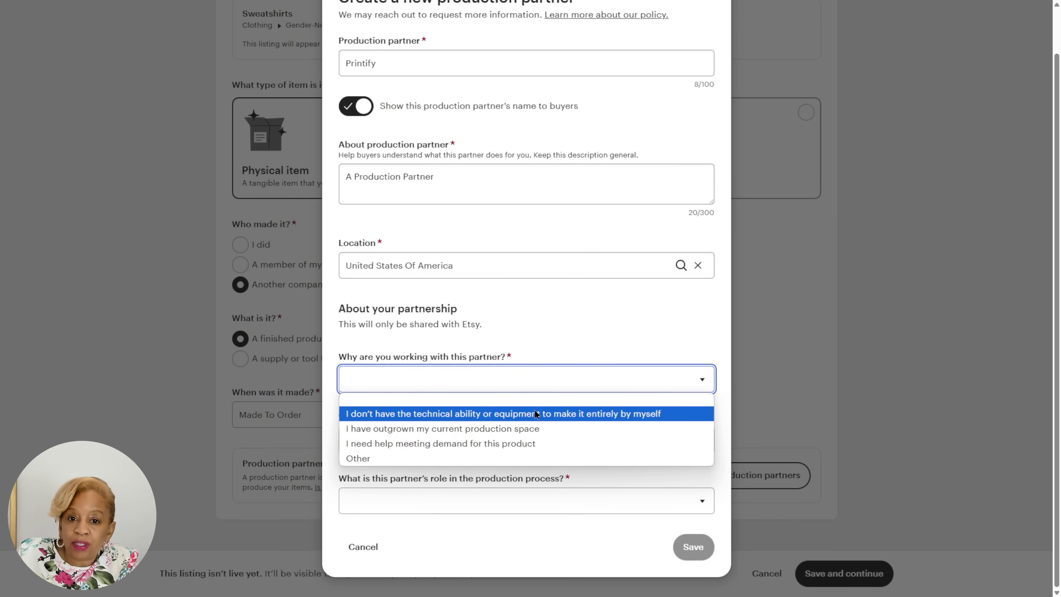
left_click(536, 413)
left_click(524, 437)
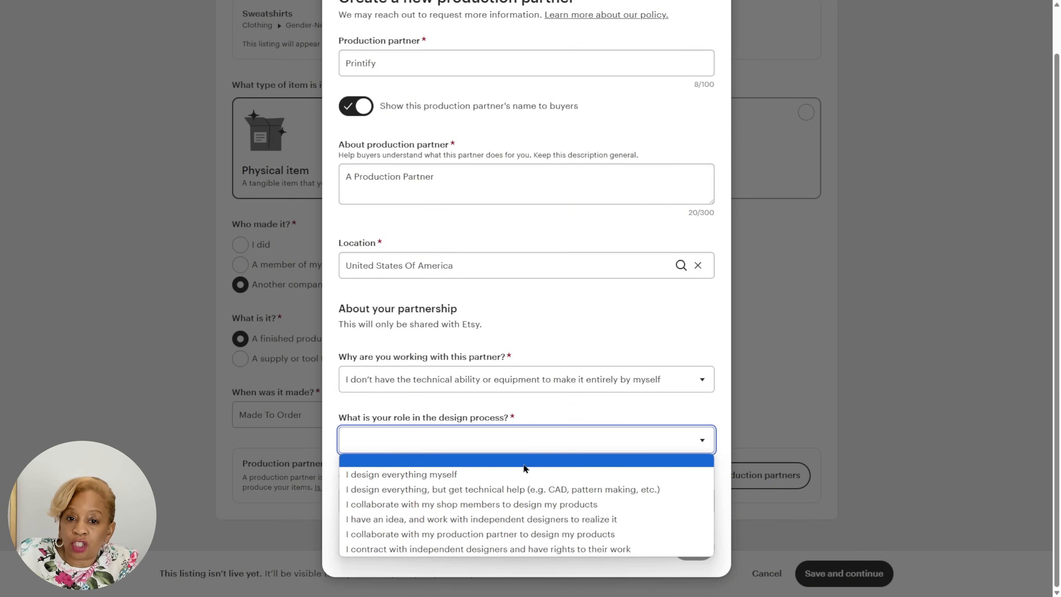
left_click(521, 473)
left_click(612, 503)
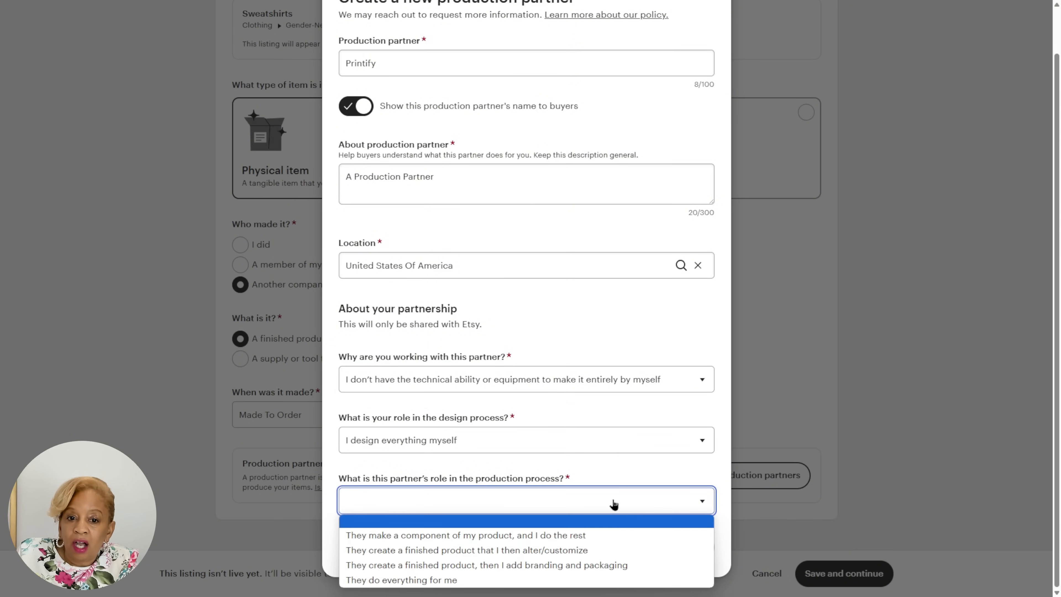
left_click(608, 579)
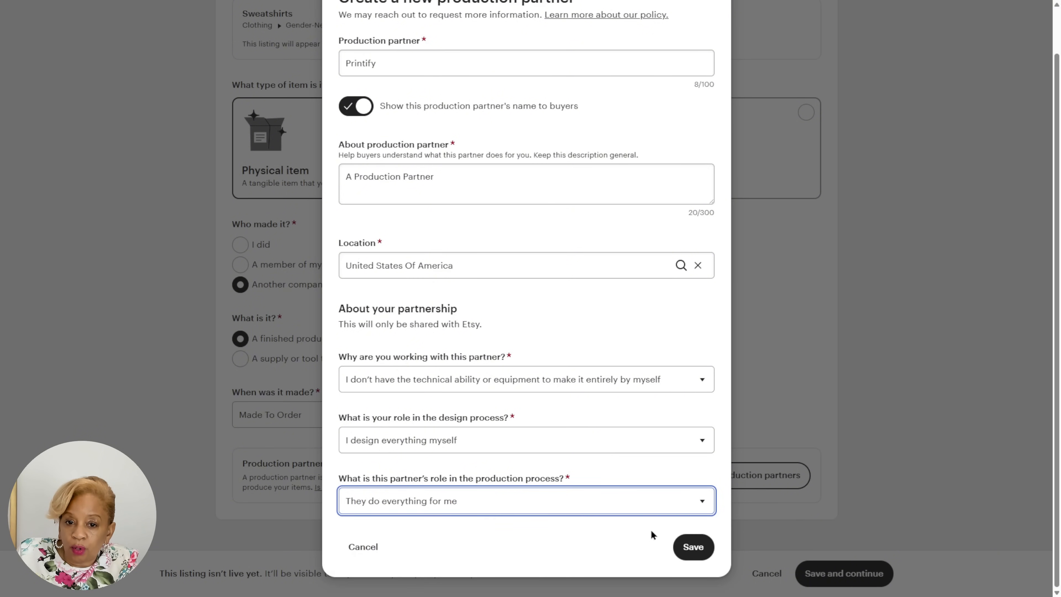
left_click(713, 548)
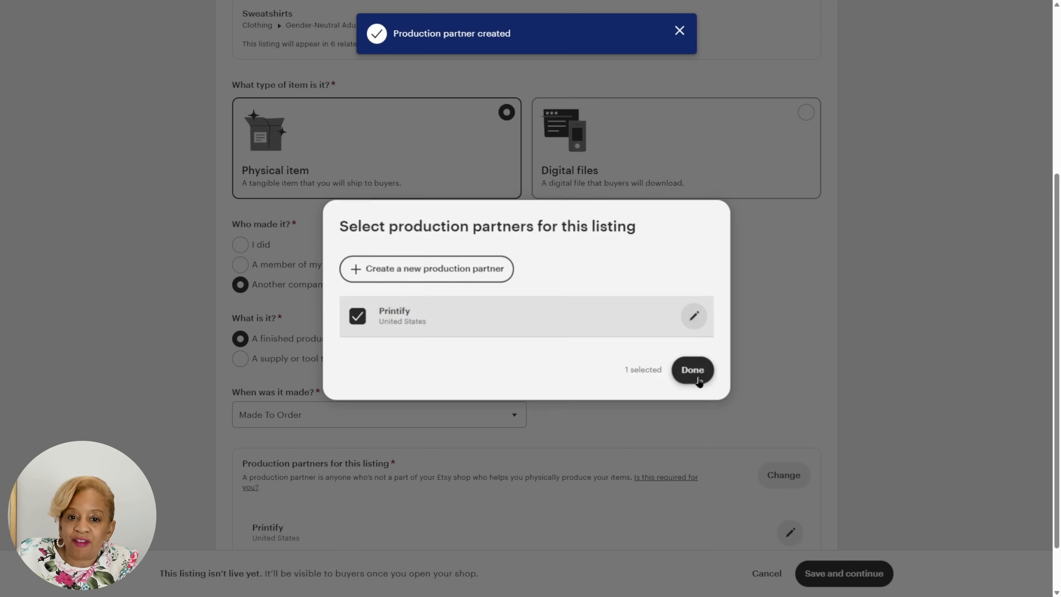
left_click(698, 375)
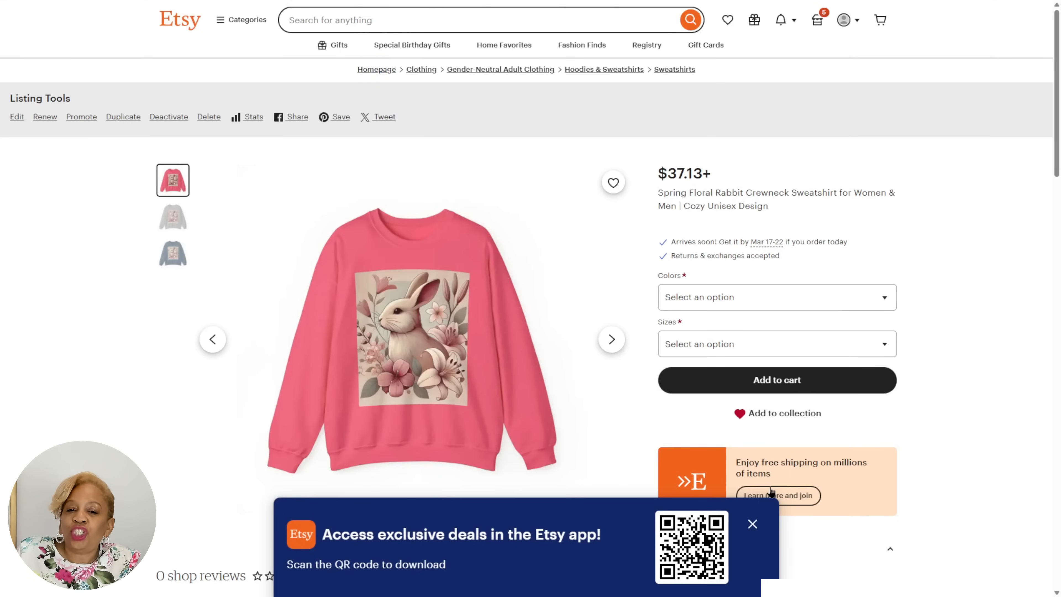
Dismiss the app promotion on the published rabbit sweatshirt listing and try the Sport Grey color option.
left_click(752, 523)
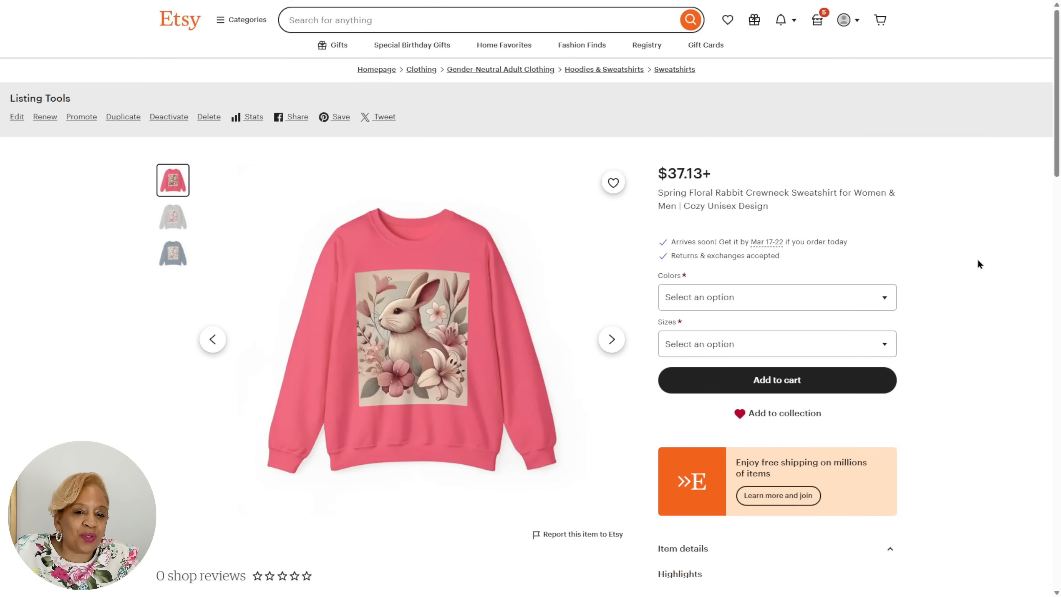
scroll(979, 264, "down", 3)
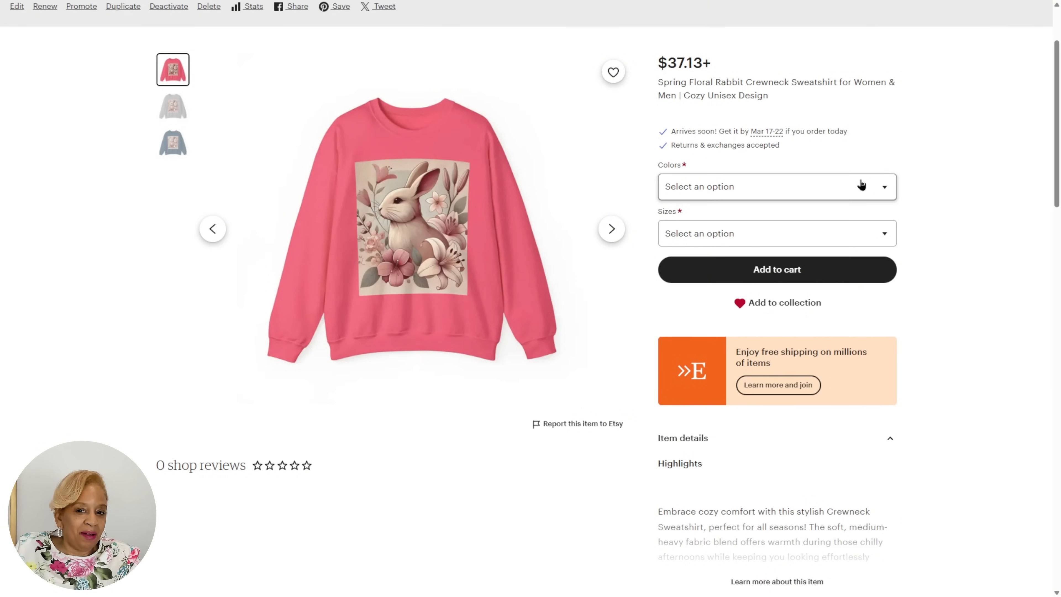
left_click(860, 187)
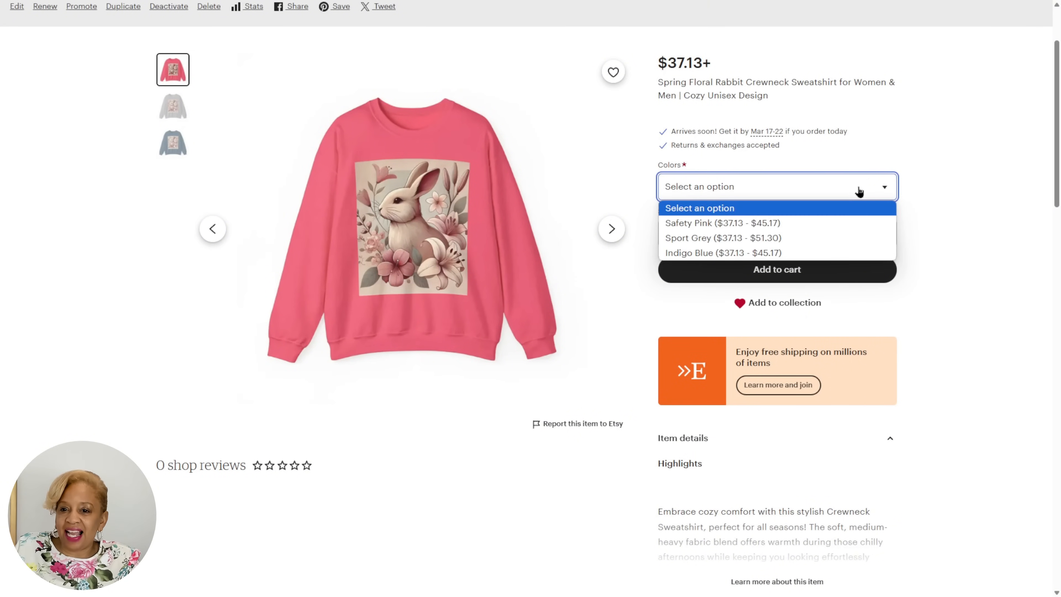
left_click(853, 236)
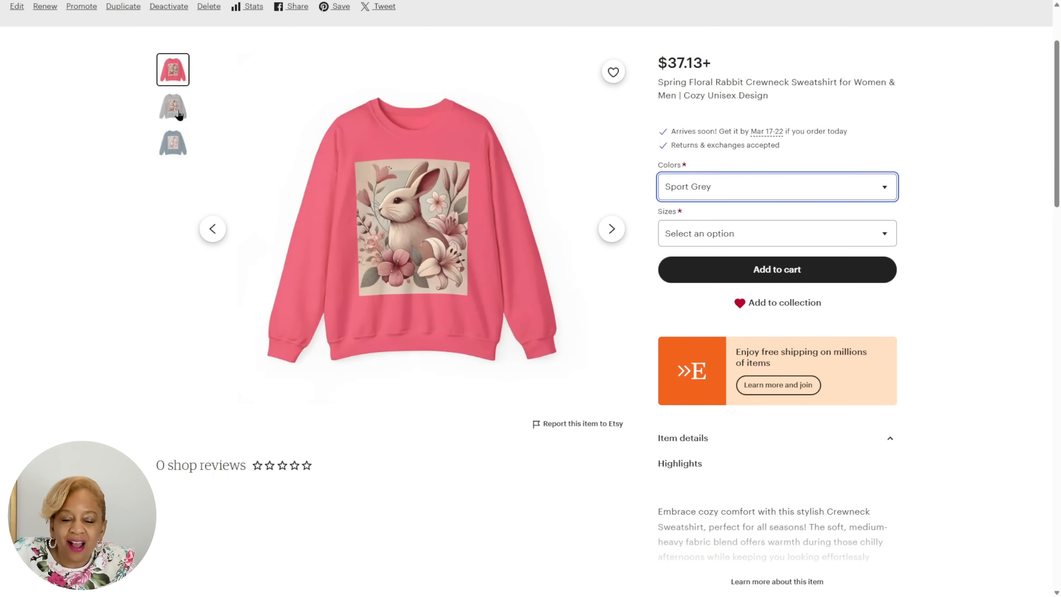
Review the rabbit sweatshirt listing's pink, grey and blue photos, item details, and shipping and return policies.
left_click(174, 120)
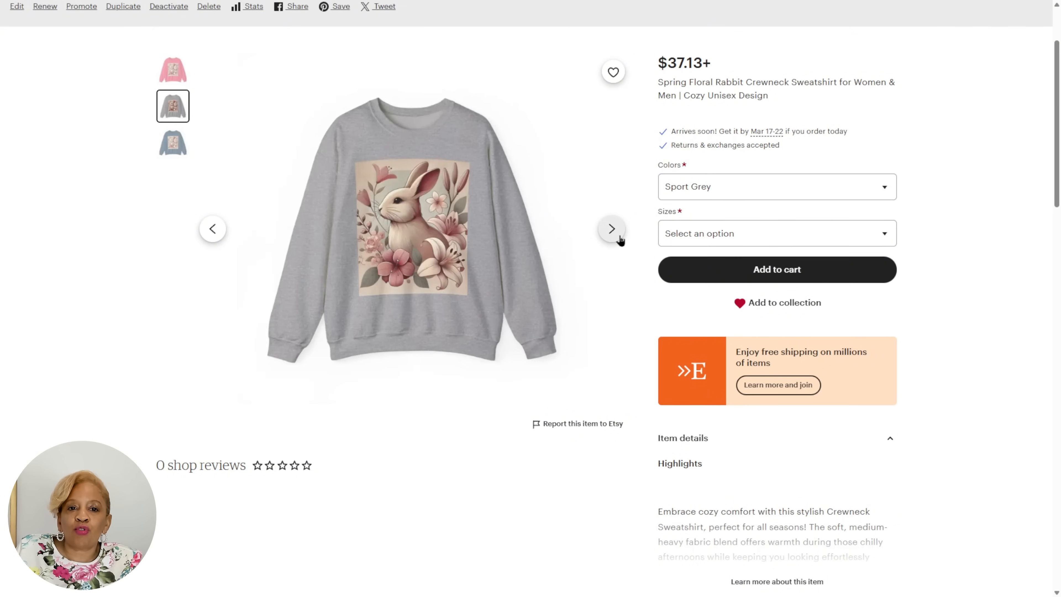
left_click(618, 238)
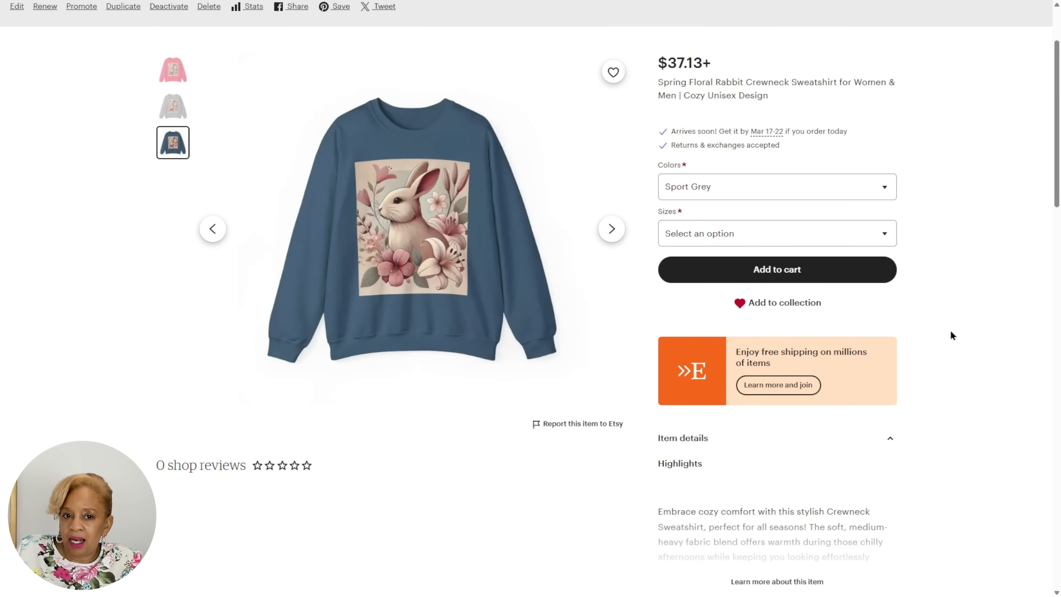
scroll(967, 314, "down", 5)
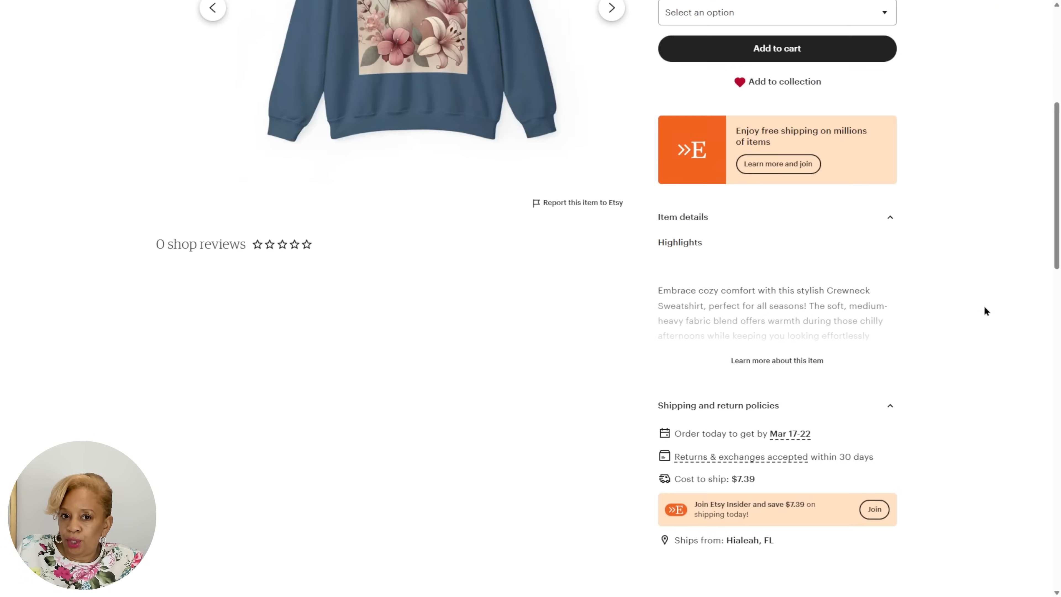
scroll(984, 305, "up", 8)
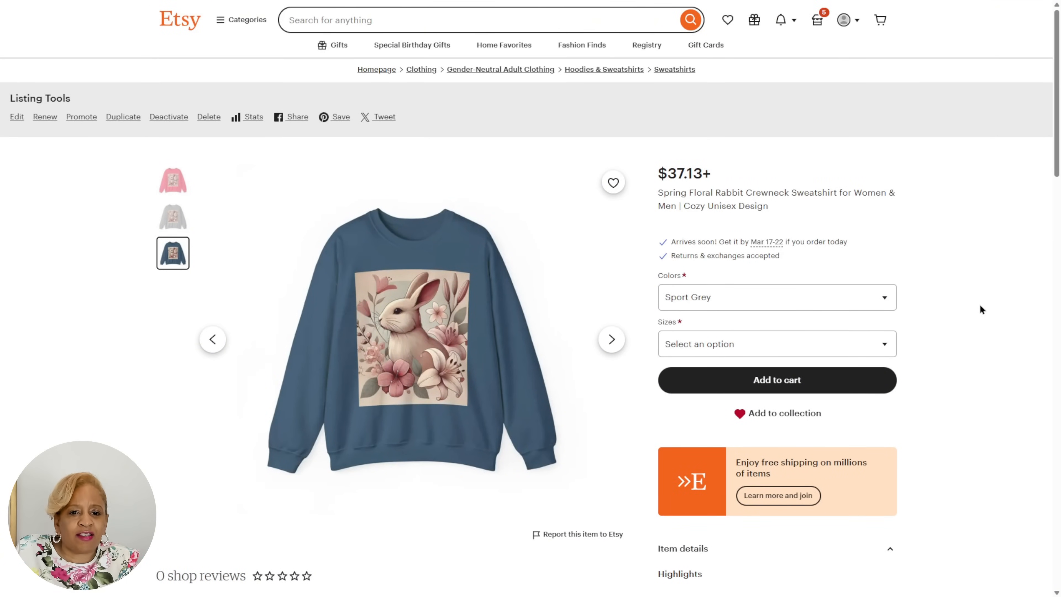
scroll(980, 305, "down", 6)
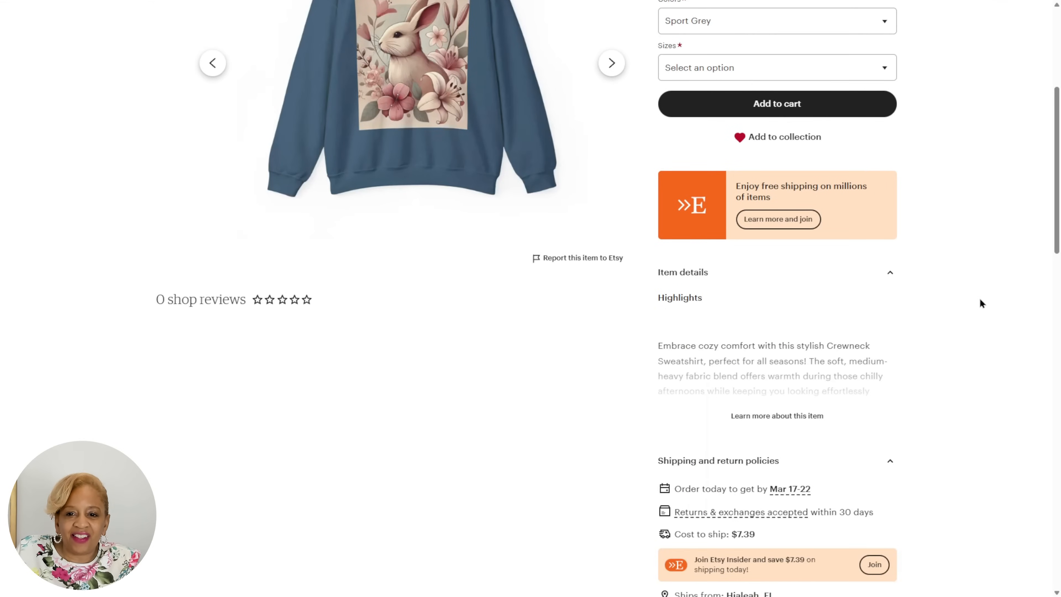
scroll(980, 299, "down", 1)
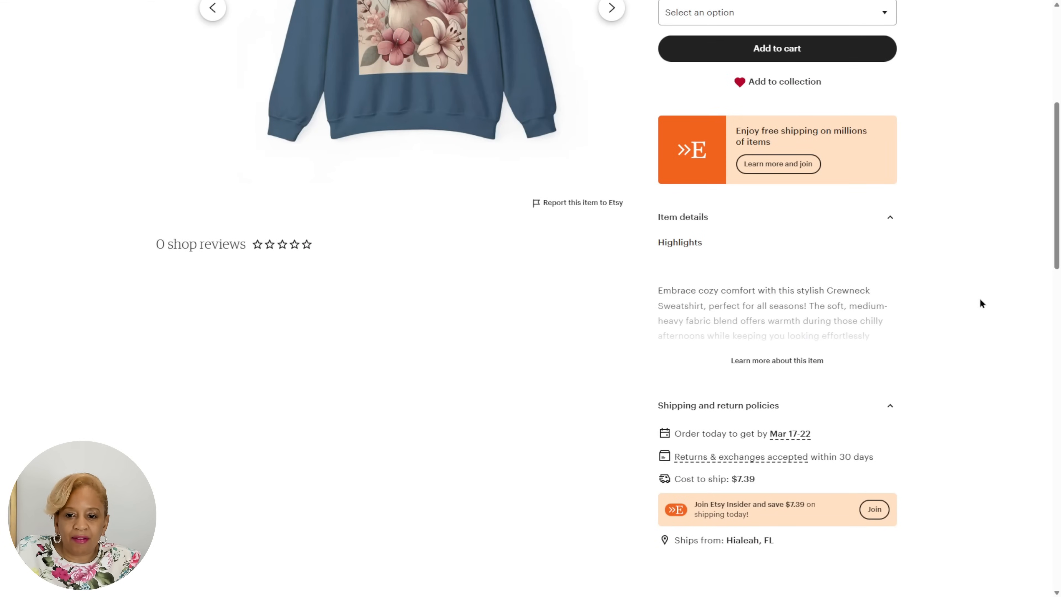
scroll(980, 303, "up", 7)
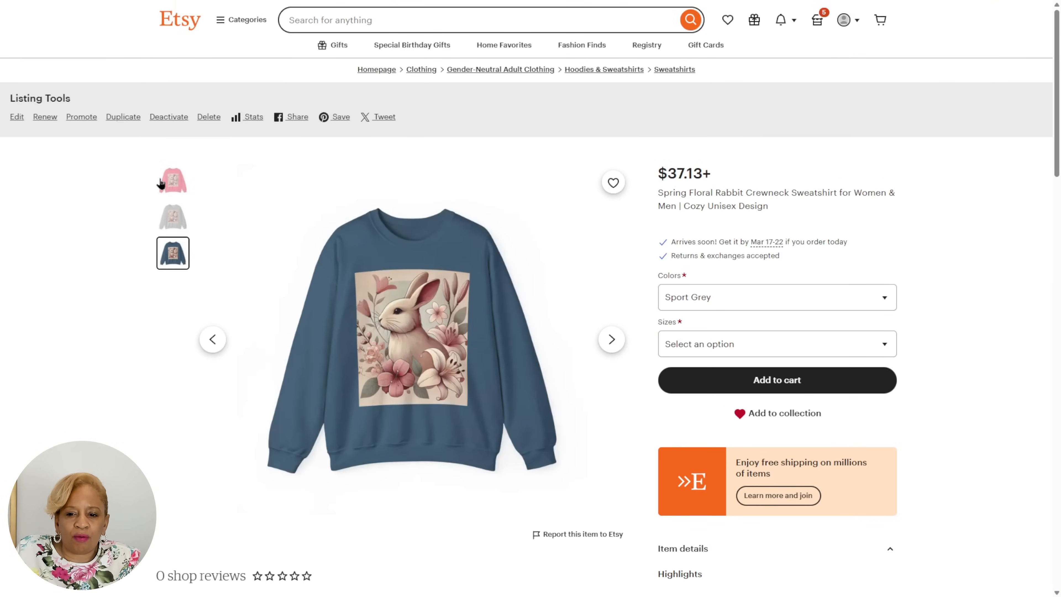
left_click(172, 184)
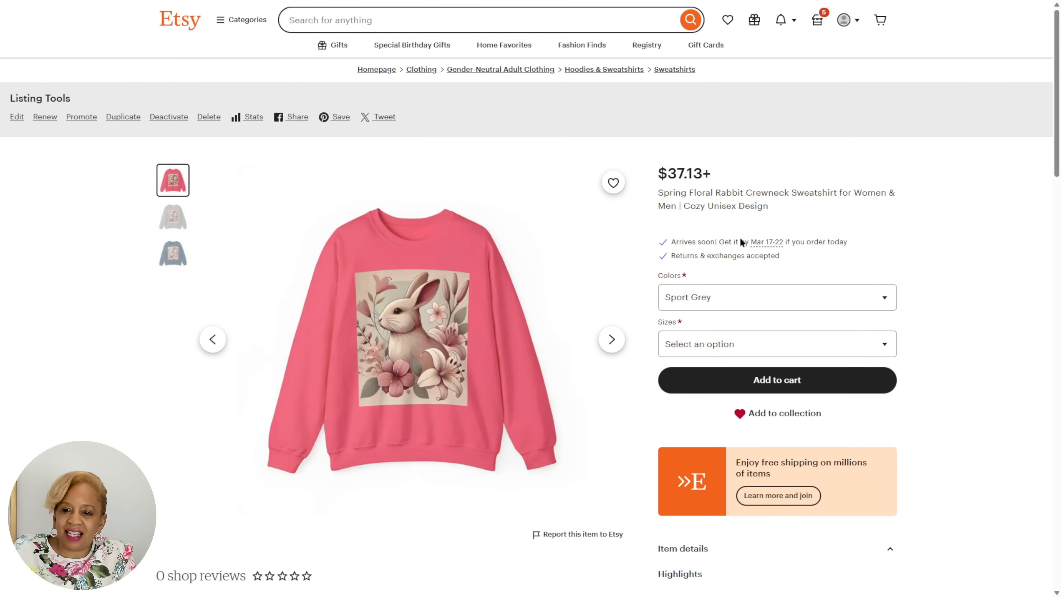
left_click(171, 224)
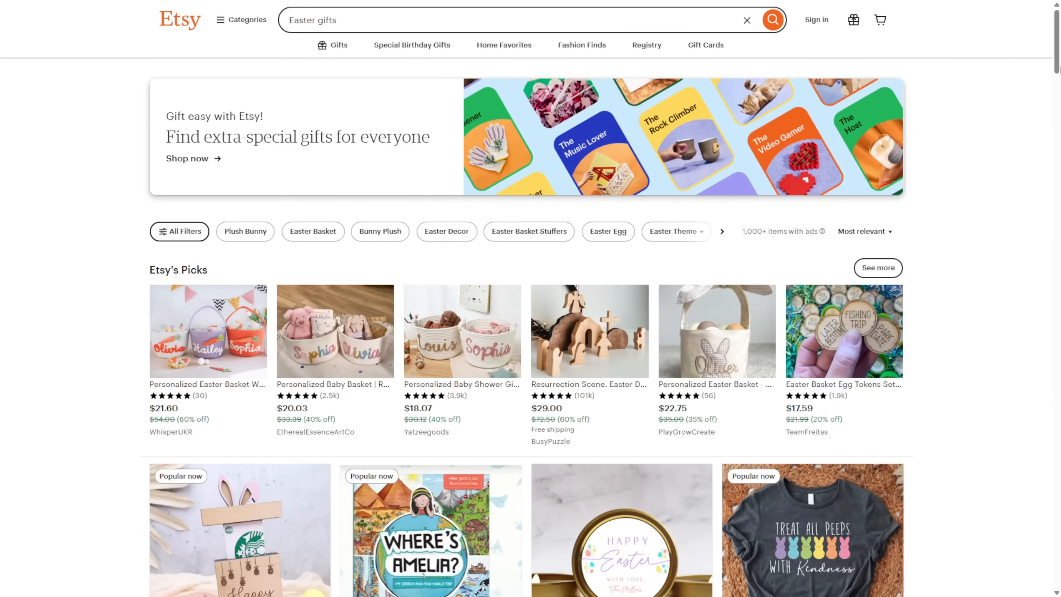
scroll(530, 299, "down", 10)
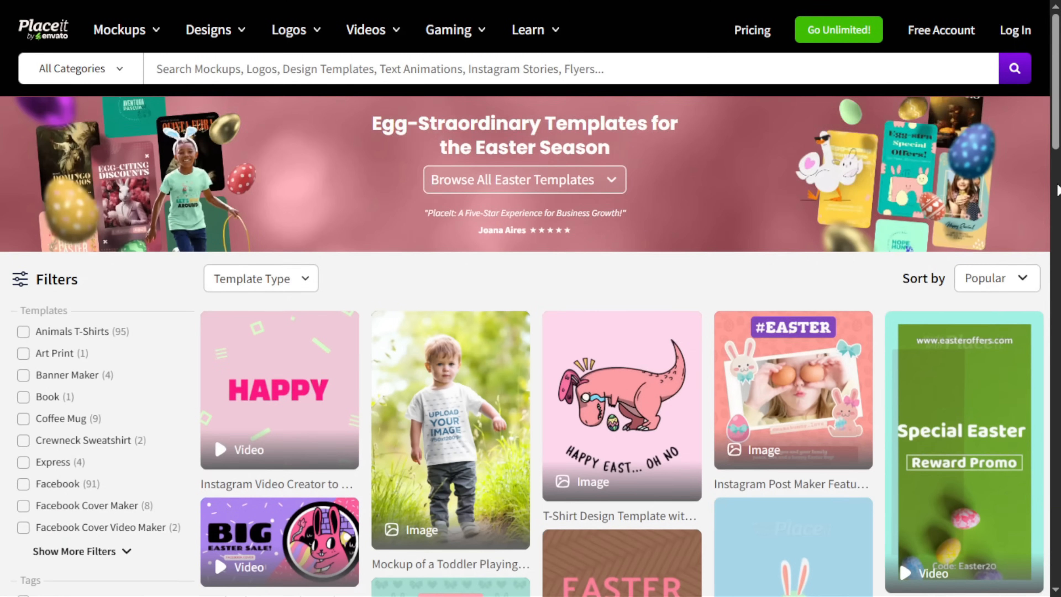
scroll(1055, 221, "down", 15)
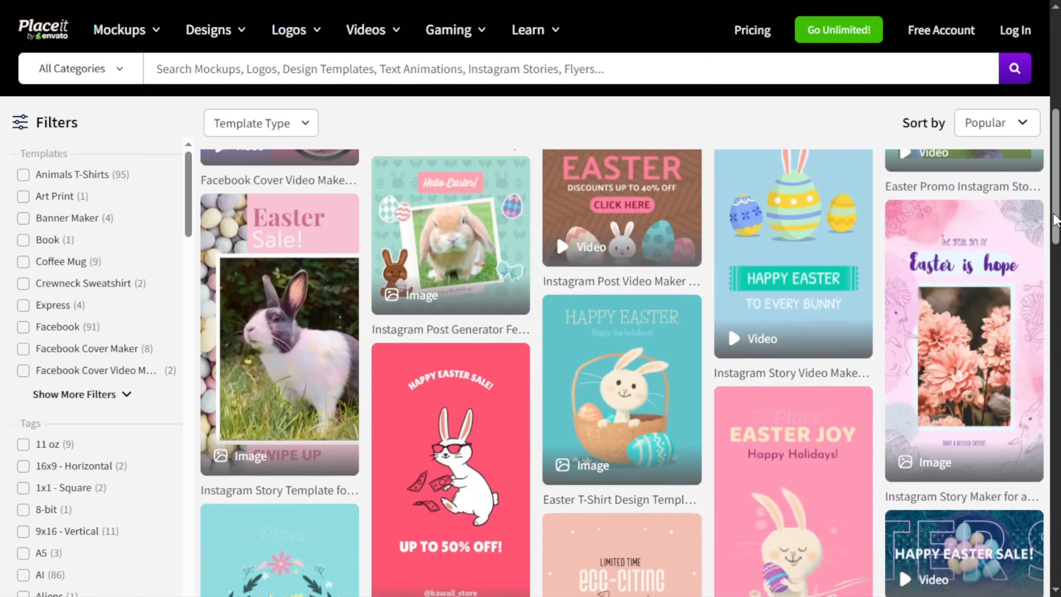
scroll(1055, 222, "down", 3)
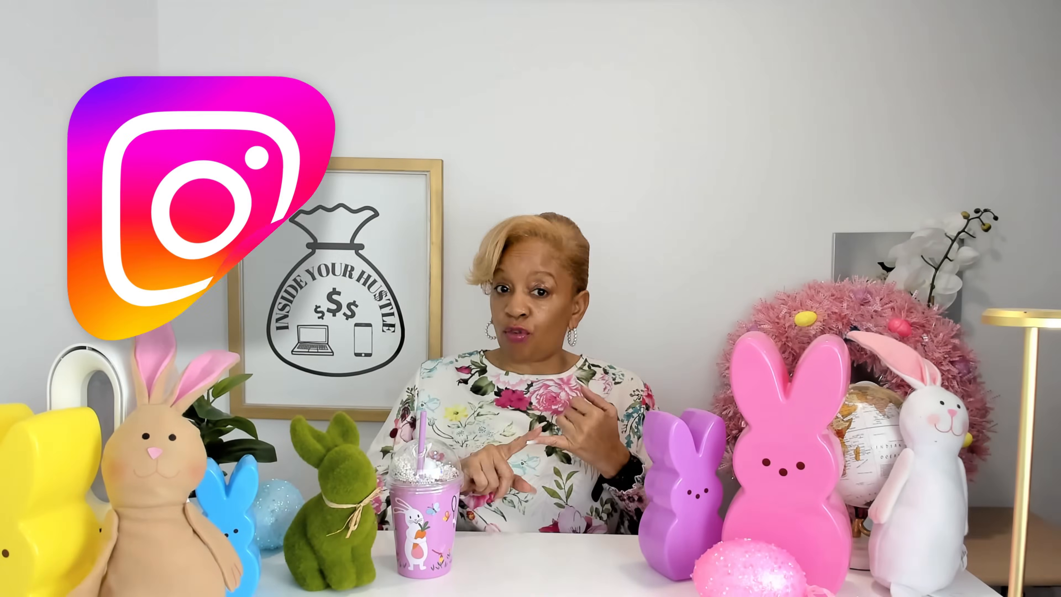